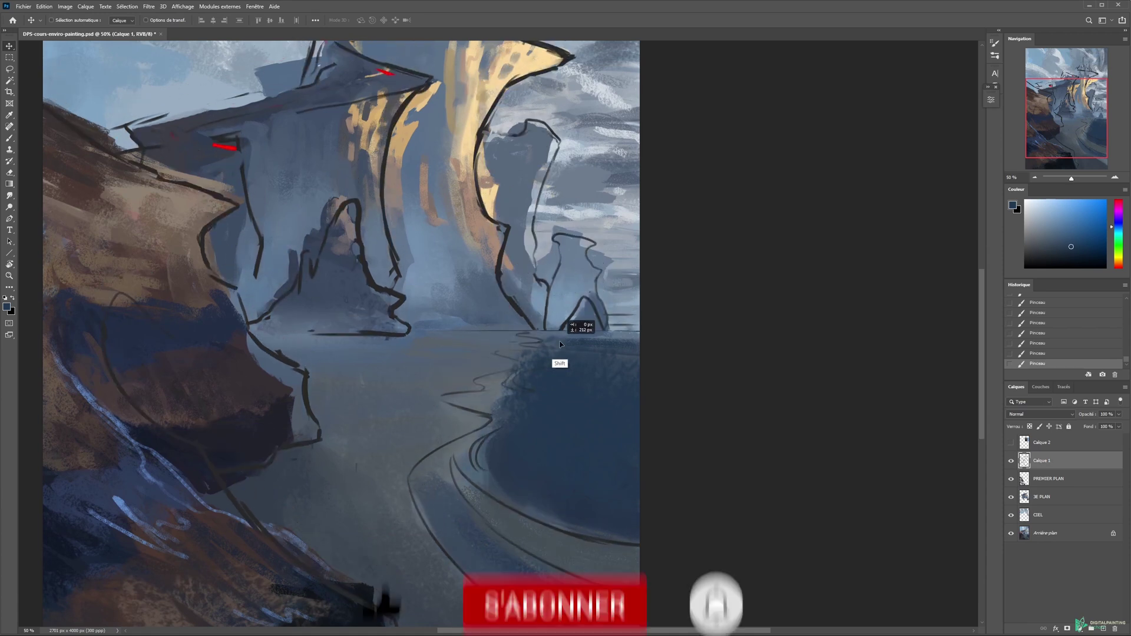
# Step: Move the Calque 1 sketch vertically onto the painting's horizon and save the file with that layer hidden
pyautogui.moveTo(543, 442); pyautogui.dragTo(576, 391)
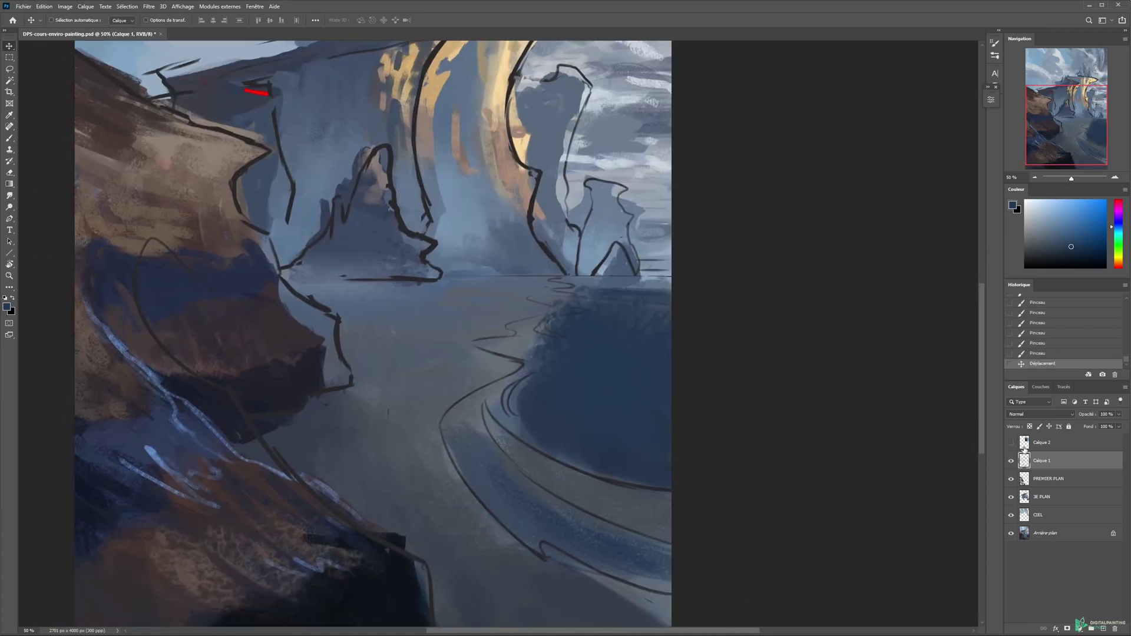
pyautogui.click(1011, 460)
pyautogui.click(1037, 478)
pyautogui.hotkey('ctrl', 's')
# Step: Make 3E PLAN the active layer and sample the pale yellow of the sunlit cliff as the brush colour
pyautogui.scroll(3, 616, 245)
pyautogui.keyDown('ctrl'); pyautogui.click(586, 215); pyautogui.keyUp('ctrl')
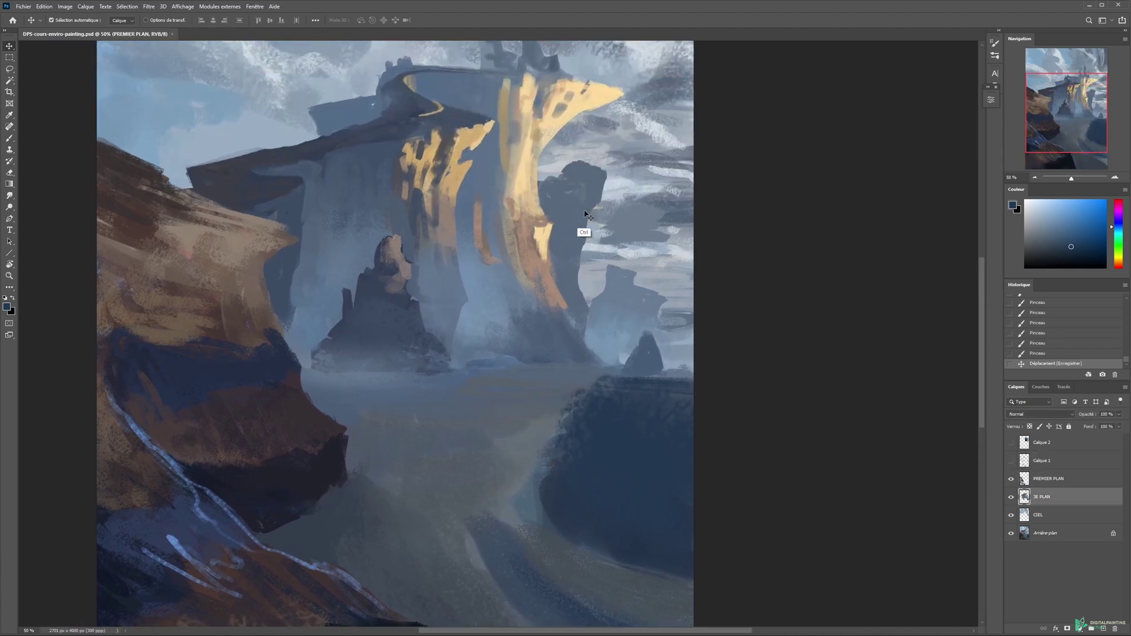
pyautogui.moveTo(591, 222); pyautogui.dragTo(729, 300)
pyautogui.keyDown('ctrl'); pyautogui.click(792, 368); pyautogui.keyUp('ctrl')
pyautogui.press('b')
pyautogui.keyDown('alt'); pyautogui.rightClick(790, 381); pyautogui.keyUp('alt')
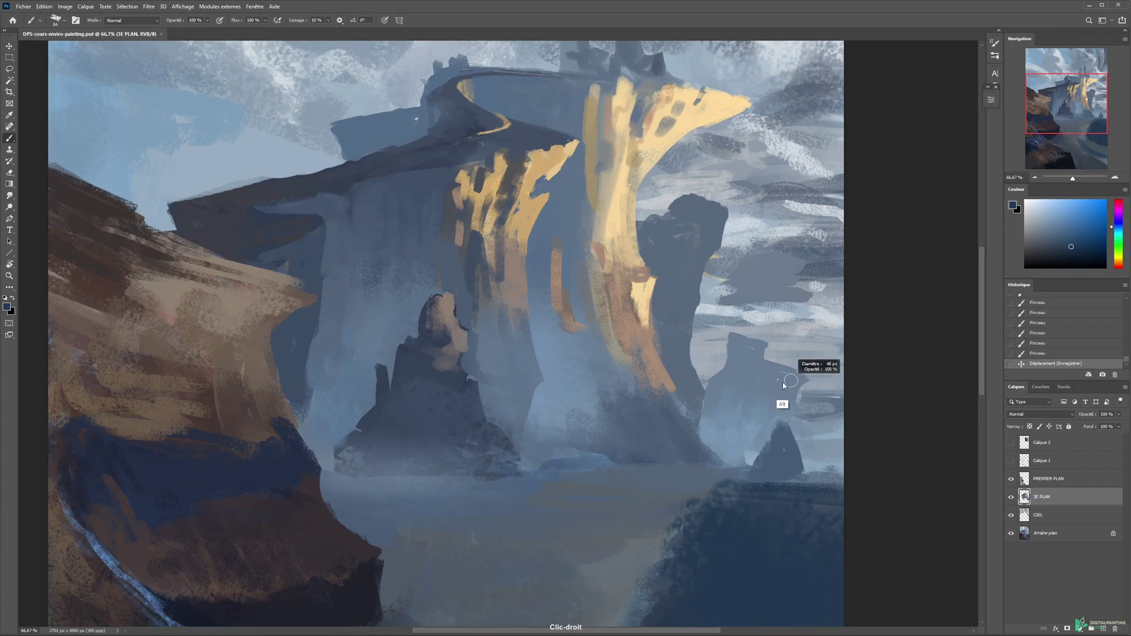
pyautogui.keyDown('alt'); pyautogui.click(690, 126); pyautogui.keyUp('alt')
# Step: Paint small pale highlight strokes along the right-hand edges of the distant flat-topped rock near the horizon
pyautogui.press('z')
pyautogui.click(817, 383)
pyautogui.press('Tab')
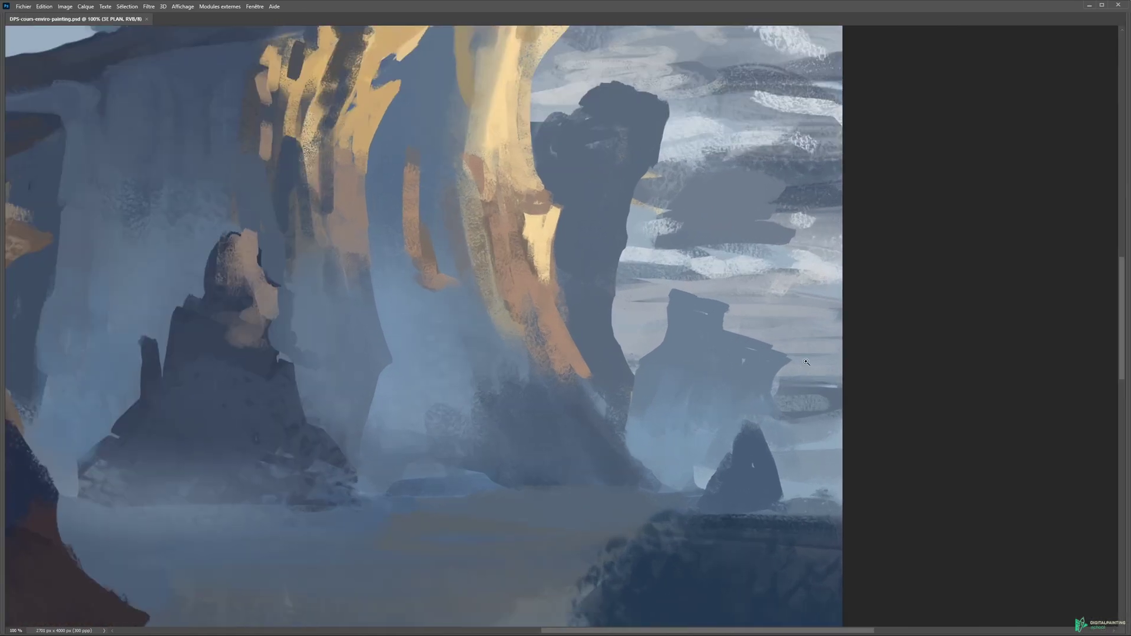
pyautogui.press('Tab')
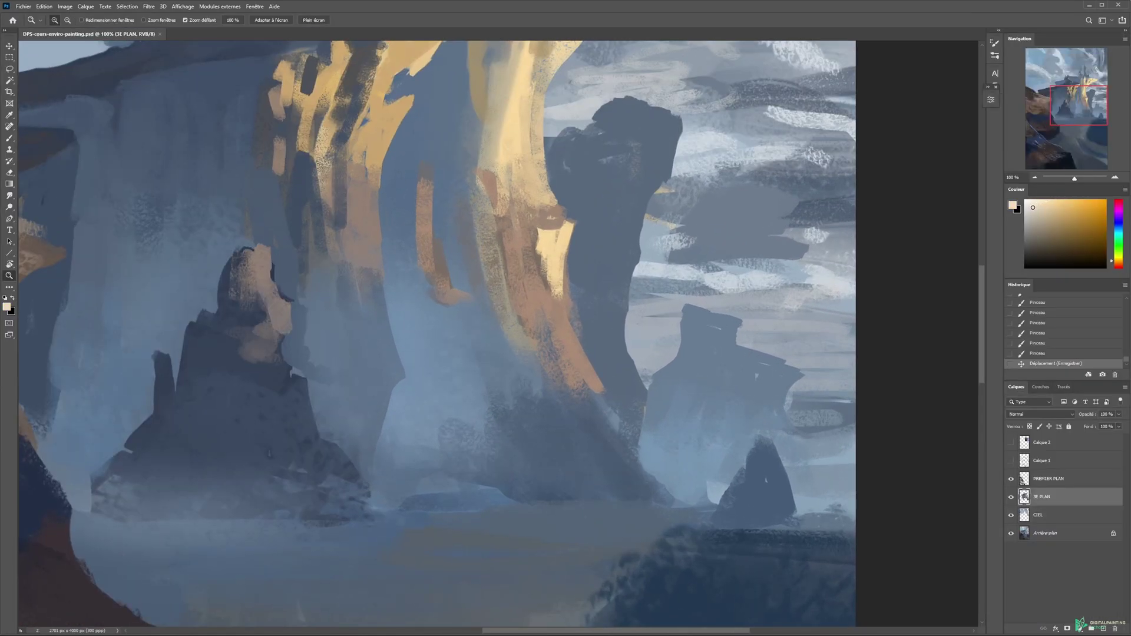
pyautogui.click(758, 336)
pyautogui.press('b')
pyautogui.keyDown('alt'); pyautogui.rightClick(768, 376); pyautogui.keyUp('alt')
pyautogui.moveTo(769, 376); pyautogui.dragTo(567, 264)
pyautogui.moveTo(555, 217)
pyautogui.mouseDown()
pyautogui.moveTo(539, 235)
pyautogui.moveTo(553, 254)
pyautogui.mouseUp()
pyautogui.moveTo(655, 312); pyautogui.dragTo(672, 308)
pyautogui.moveTo(652, 317)
pyautogui.mouseDown()
pyautogui.moveTo(666, 319)
pyautogui.moveTo(631, 365)
pyautogui.mouseUp()
pyautogui.moveTo(638, 291)
pyautogui.mouseDown()
pyautogui.moveTo(634, 339)
pyautogui.moveTo(635, 291)
pyautogui.mouseUp()
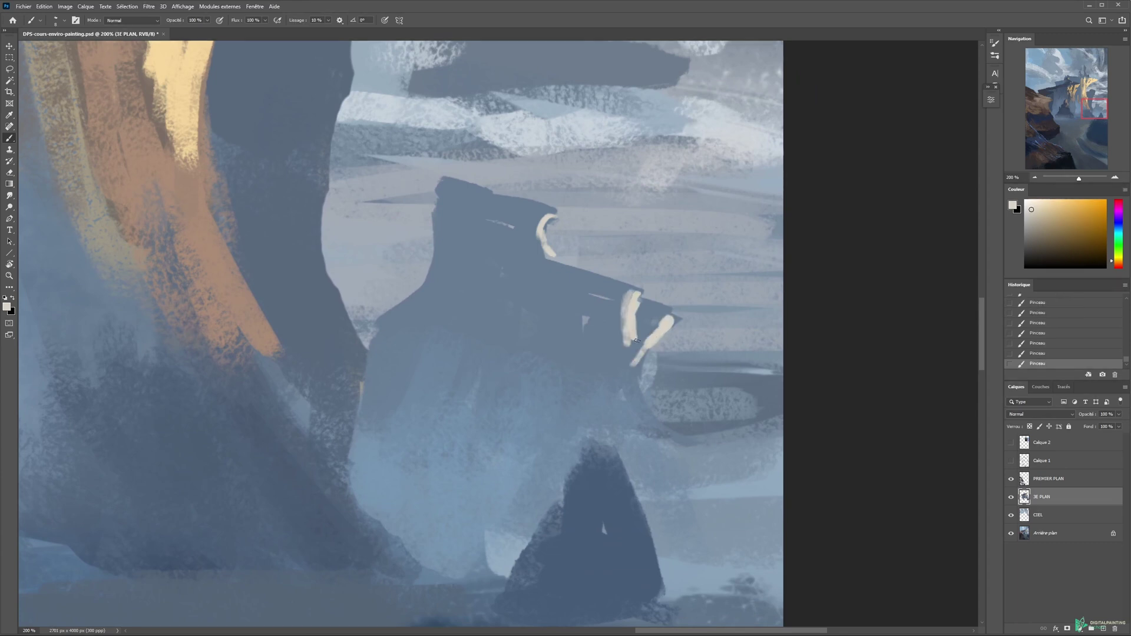
# Step: Check the distant rock's new highlights against the whole painting
pyautogui.press('z')
pyautogui.keyDown('alt'); pyautogui.click(665, 332); pyautogui.keyUp('alt')
pyautogui.keyDown('alt'); pyautogui.click(665, 332); pyautogui.keyUp('alt')
pyautogui.keyDown('alt'); pyautogui.click(665, 332); pyautogui.keyUp('alt')
pyautogui.press('b')
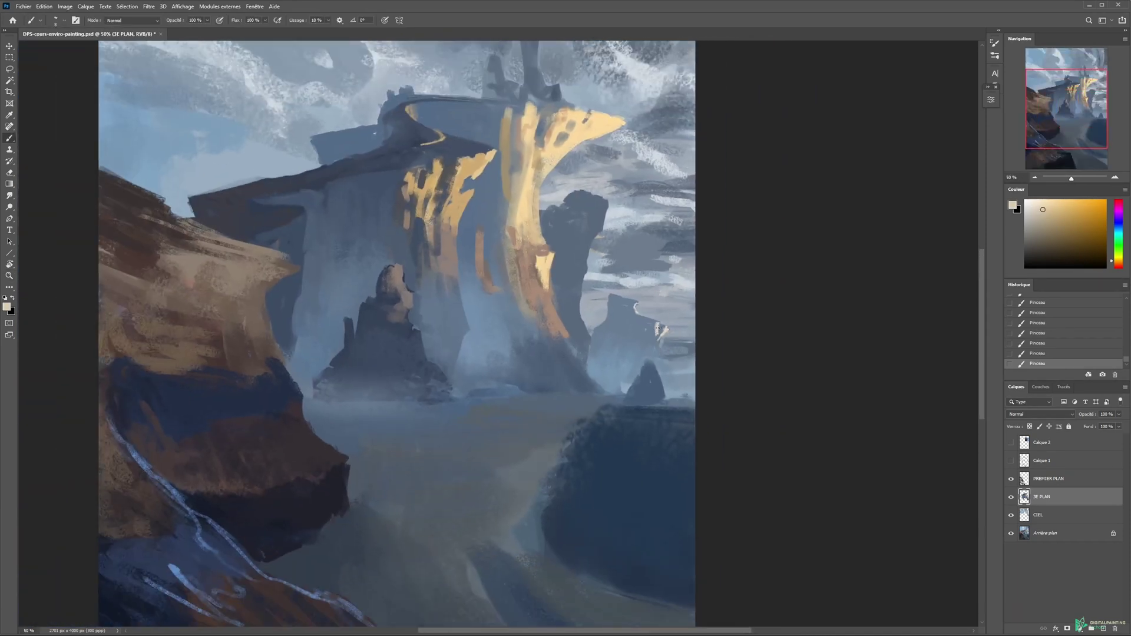
pyautogui.moveTo(532, 271); pyautogui.dragTo(733, 404)
pyautogui.press('z')
pyautogui.keyDown('alt'); pyautogui.click(577, 276); pyautogui.keyUp('alt')
pyautogui.press('b')
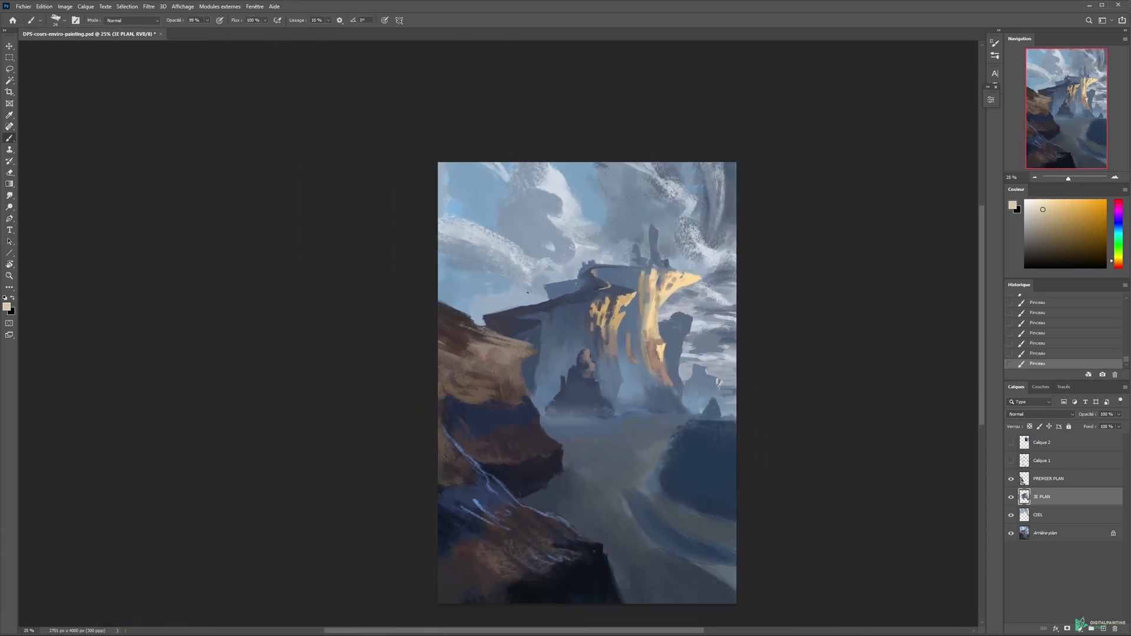
# Step: Block in a blue-grey mesa silhouette behind the foreground cliff at the left, using a colour sampled from the distant plateau
pyautogui.press('z')
pyautogui.click(520, 295)
pyautogui.press('b')
pyautogui.keyDown('alt'); pyautogui.click(570, 288); pyautogui.keyUp('alt')
pyautogui.moveTo(486, 317)
pyautogui.mouseDown()
pyautogui.moveTo(443, 288)
pyautogui.moveTo(468, 324)
pyautogui.moveTo(482, 295)
pyautogui.moveTo(465, 283)
pyautogui.moveTo(434, 288)
pyautogui.moveTo(443, 348)
pyautogui.moveTo(443, 312)
pyautogui.moveTo(427, 296)
pyautogui.moveTo(472, 285)
pyautogui.moveTo(475, 301)
pyautogui.moveTo(455, 314)
pyautogui.moveTo(471, 295)
pyautogui.moveTo(452, 294)
pyautogui.moveTo(475, 289)
pyautogui.moveTo(470, 316)
pyautogui.moveTo(454, 324)
pyautogui.moveTo(473, 324)
pyautogui.moveTo(448, 346)
pyautogui.mouseUp()
pyautogui.hotkey('ctrl', 'z')
pyautogui.press('z')
pyautogui.click(504, 306)
pyautogui.press('b')
pyautogui.hotkey('ctrl', 'z')
pyautogui.keyDown('alt'); pyautogui.rightClick(462, 318); pyautogui.keyUp('alt')
pyautogui.keyDown('alt'); pyautogui.rightClick(470, 311); pyautogui.keyUp('alt')
pyautogui.keyDown('alt'); pyautogui.rightClick(467, 322); pyautogui.keyUp('alt')
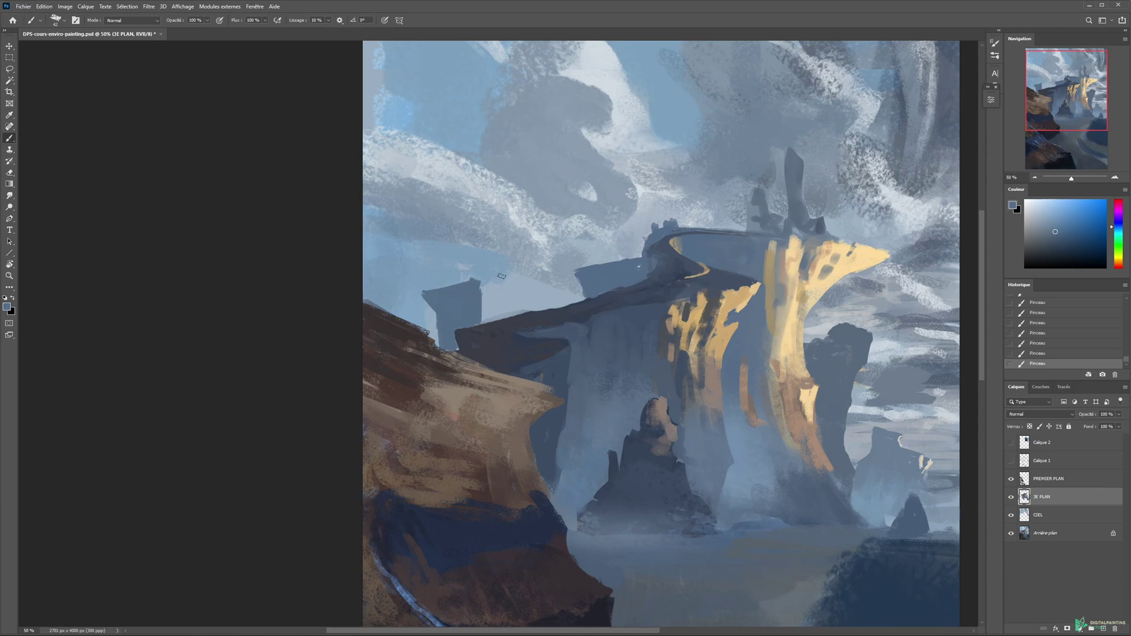
# Step: Refine the left mesa's outline, trimming its top and sides with the eraser and filling its base with the brush
pyautogui.press('e')
pyautogui.keyDown('alt'); pyautogui.rightClick(489, 302); pyautogui.keyUp('alt')
pyautogui.moveTo(486, 322); pyautogui.dragTo(506, 271)
pyautogui.press('b')
pyautogui.press('e')
pyautogui.moveTo(438, 276)
pyautogui.mouseDown()
pyautogui.moveTo(463, 269)
pyautogui.moveTo(384, 307)
pyautogui.moveTo(447, 279)
pyautogui.moveTo(418, 294)
pyautogui.mouseUp()
pyautogui.moveTo(420, 293); pyautogui.dragTo(427, 296)
pyautogui.press('b')
pyautogui.press('e')
pyautogui.moveTo(434, 323); pyautogui.dragTo(431, 310)
pyautogui.press('b')
pyautogui.moveTo(441, 338); pyautogui.dragTo(445, 342)
pyautogui.moveTo(446, 343); pyautogui.dragTo(448, 346)
pyautogui.moveTo(481, 287); pyautogui.dragTo(483, 292)
# Step: Try temporary guide strokes across the composition
pyautogui.moveTo(710, 179)
pyautogui.mouseDown()
pyautogui.moveTo(805, 368)
pyautogui.moveTo(672, 194)
pyautogui.mouseUp()
pyautogui.hotkey('ctrl', 'z')
pyautogui.press('z')
pyautogui.moveTo(633, 297); pyautogui.dragTo(651, 282)
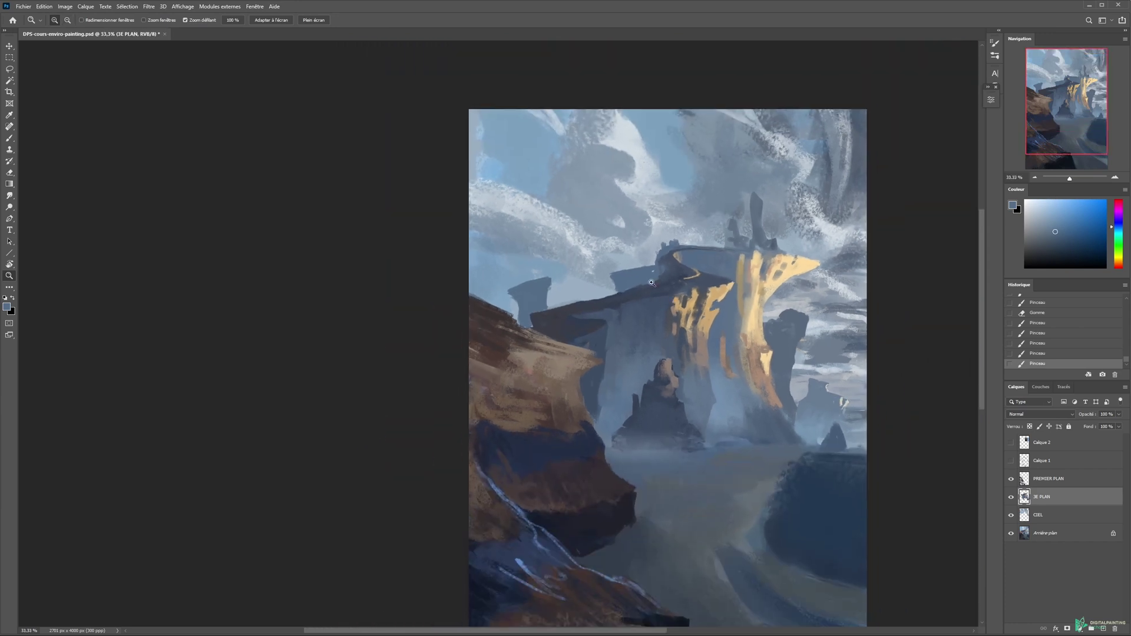
pyautogui.press('b')
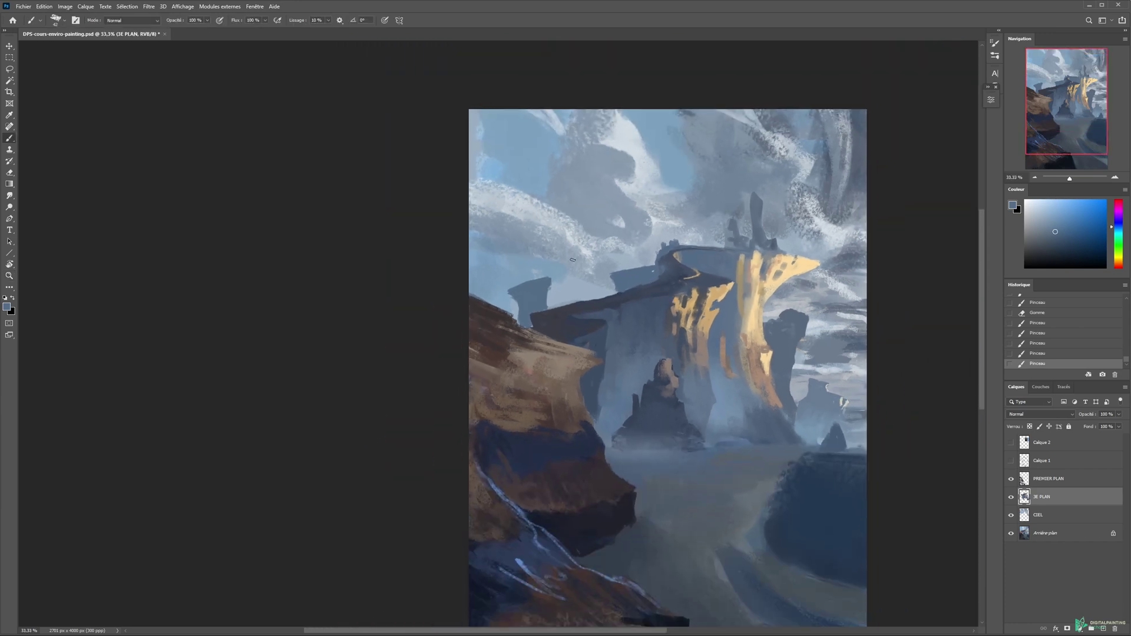
pyautogui.moveTo(622, 306); pyautogui.dragTo(552, 235)
pyautogui.moveTo(793, 256)
pyautogui.mouseDown()
pyautogui.moveTo(592, 180)
pyautogui.moveTo(733, 417)
pyautogui.moveTo(673, 178)
pyautogui.moveTo(648, 179)
pyautogui.mouseUp()
pyautogui.hotkey('ctrl', 'z')
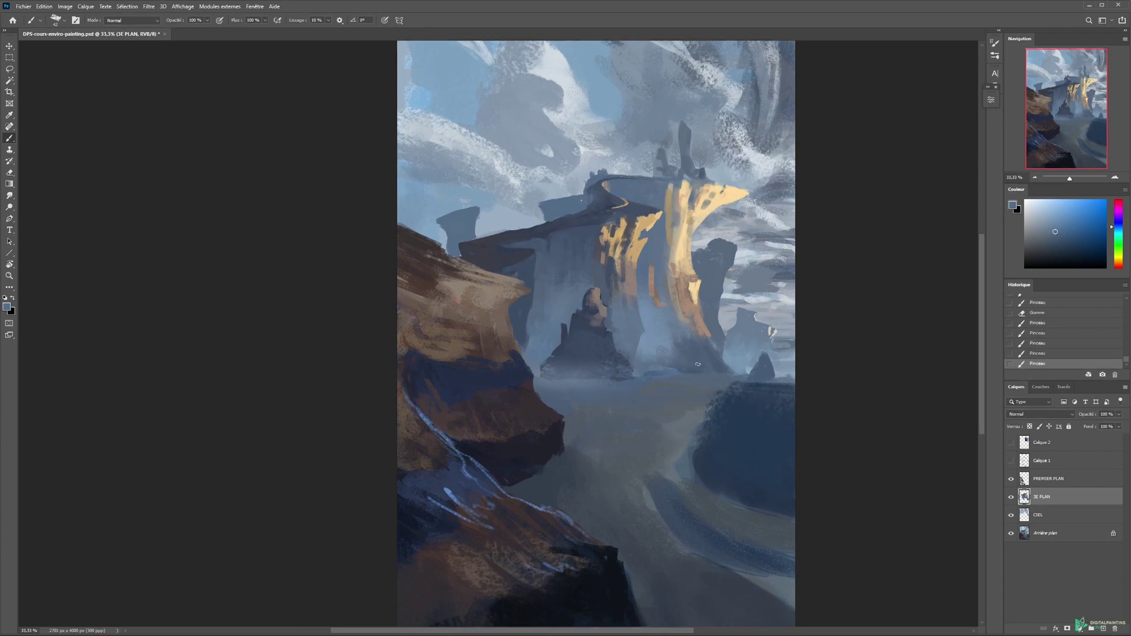
pyautogui.moveTo(739, 374); pyautogui.dragTo(442, 404)
pyautogui.hotkey('ctrl', 'z')
pyautogui.moveTo(738, 372); pyautogui.dragTo(536, 537)
pyautogui.hotkey('ctrl', 'z')
pyautogui.moveTo(614, 249); pyautogui.dragTo(579, 300)
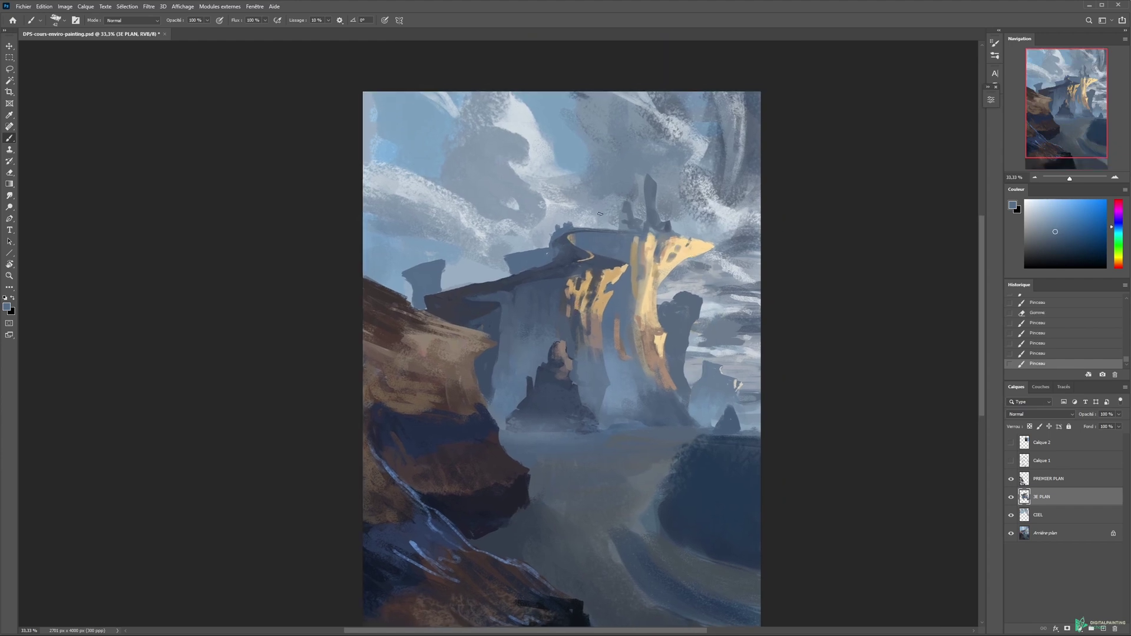
pyautogui.keyDown('ctrl'); pyautogui.click(634, 288); pyautogui.keyUp('ctrl')
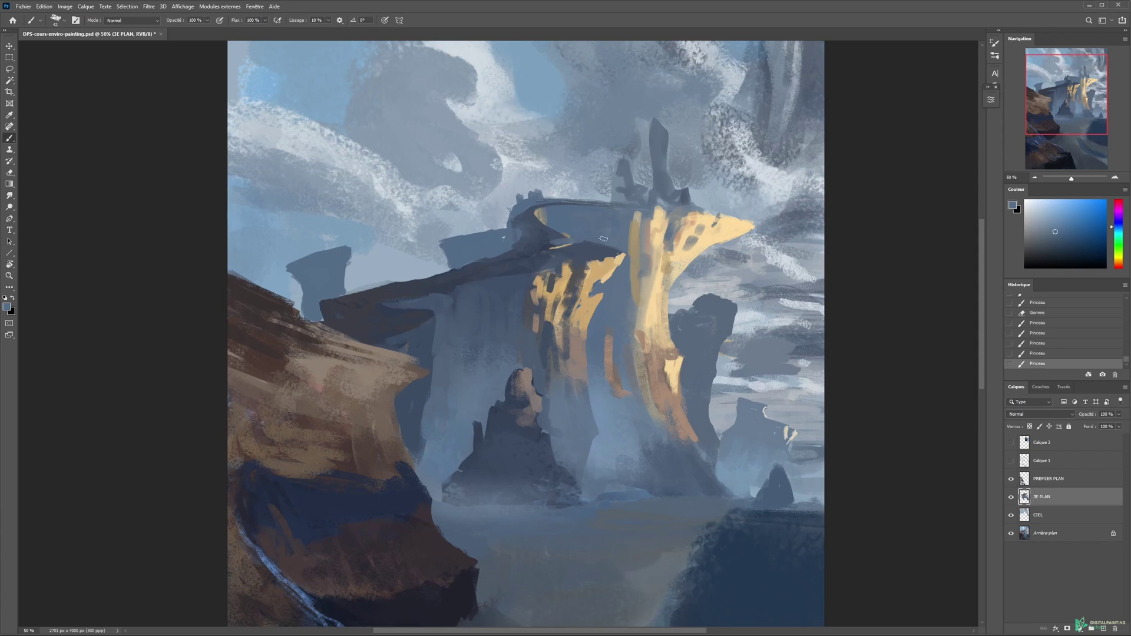
pyautogui.moveTo(683, 222)
pyautogui.mouseDown()
pyautogui.moveTo(629, 252)
pyautogui.moveTo(574, 219)
pyautogui.mouseUp()
pyautogui.keyDown('ctrl'); pyautogui.click(614, 267); pyautogui.keyUp('ctrl')
pyautogui.keyDown('alt'); pyautogui.click(617, 281); pyautogui.keyUp('alt')
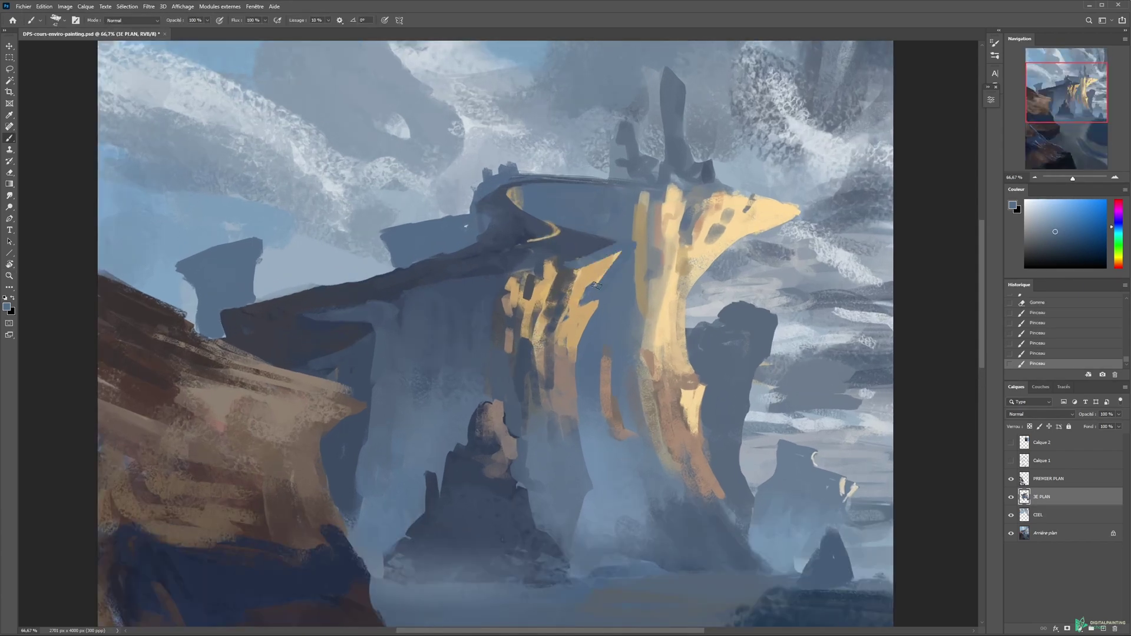
pyautogui.keyDown('alt'); pyautogui.rightClick(614, 285); pyautogui.keyUp('alt')
pyautogui.keyDown('alt'); pyautogui.click(601, 276); pyautogui.keyUp('alt')
pyautogui.moveTo(596, 250)
pyautogui.mouseDown()
pyautogui.moveTo(616, 285)
pyautogui.moveTo(597, 297)
pyautogui.moveTo(628, 303)
pyautogui.moveTo(595, 343)
pyautogui.mouseUp()
pyautogui.hotkey('ctrl', 'z')
pyautogui.moveTo(630, 240)
pyautogui.mouseDown()
pyautogui.moveTo(590, 331)
pyautogui.moveTo(610, 376)
pyautogui.moveTo(623, 278)
pyautogui.moveTo(595, 346)
pyautogui.moveTo(616, 371)
pyautogui.mouseUp()
pyautogui.hotkey('ctrl', 'z')
pyautogui.hotkey('ctrl', 'z')
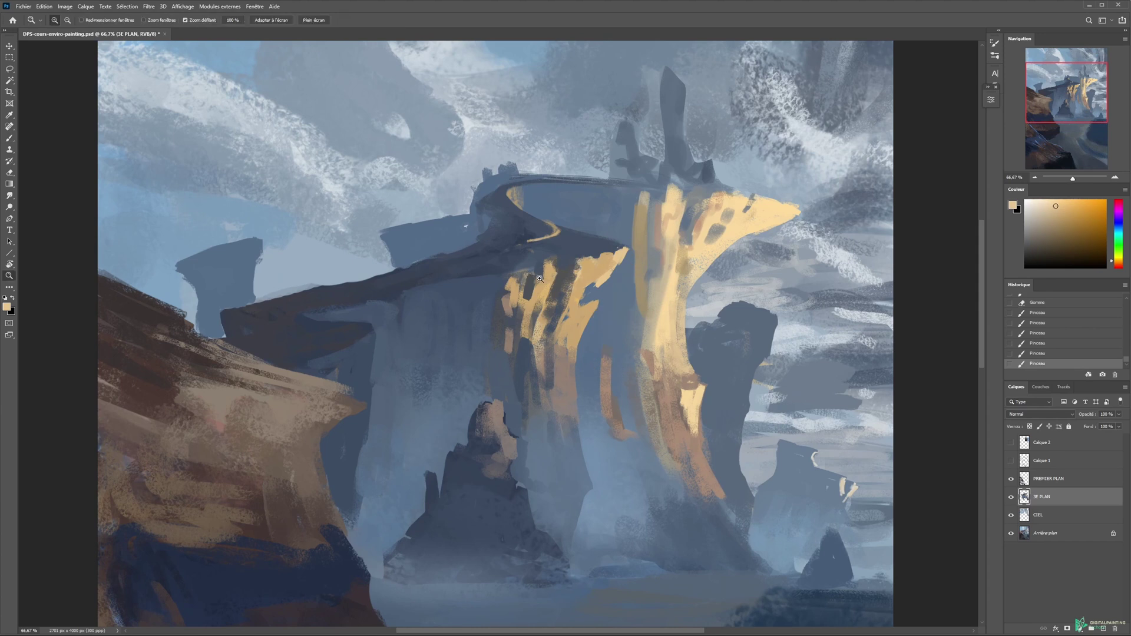
# Step: Try a light peach curve and diagonal stroke on the shaded wall between the two sunlit cliff bands
pyautogui.keyDown('ctrl'); pyautogui.click(632, 277); pyautogui.keyUp('ctrl')
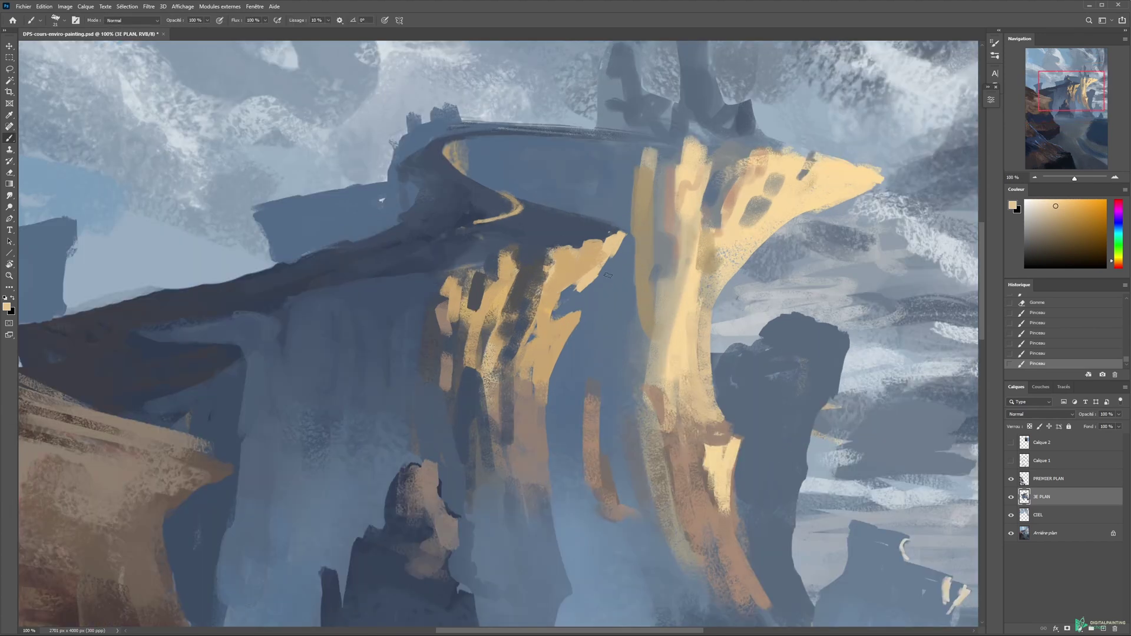
pyautogui.keyDown('alt'); pyautogui.rightClick(620, 310); pyautogui.keyUp('alt')
pyautogui.moveTo(628, 293)
pyautogui.mouseDown()
pyautogui.moveTo(595, 318)
pyautogui.moveTo(626, 324)
pyautogui.mouseUp()
pyautogui.moveTo(675, 254); pyautogui.dragTo(592, 380)
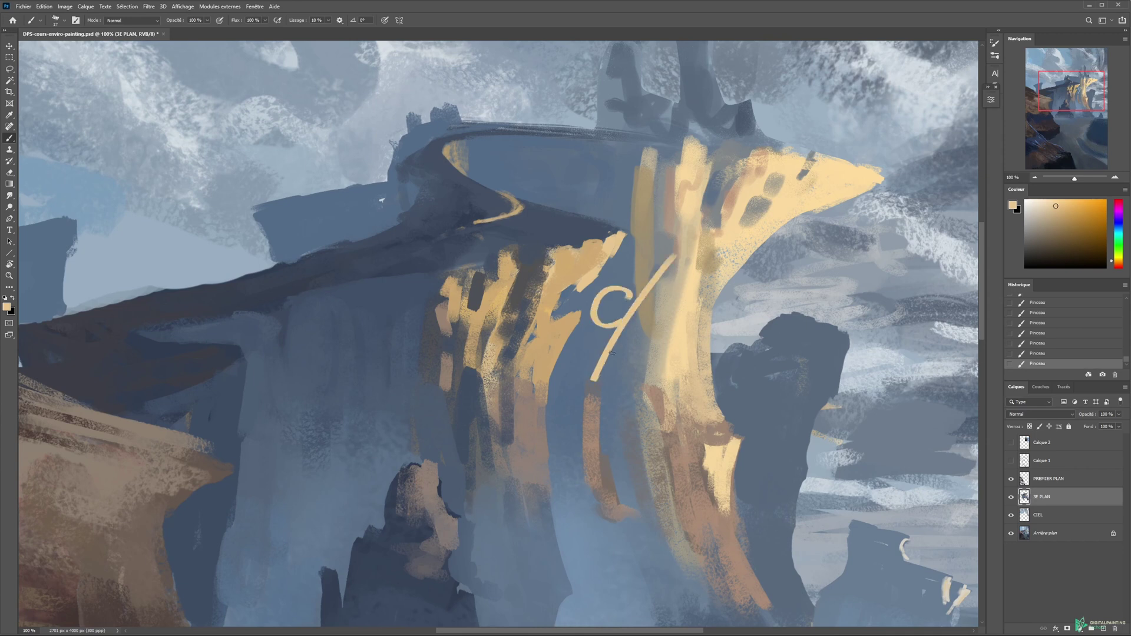
pyautogui.keyDown('alt'); pyautogui.click(624, 310); pyautogui.keyUp('alt')
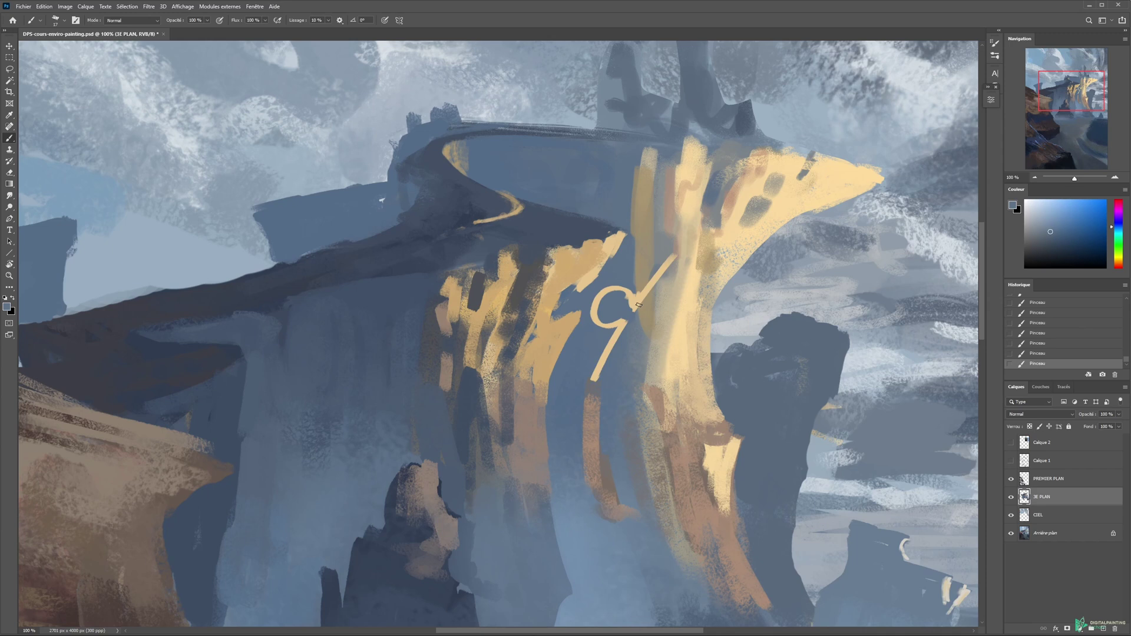
pyautogui.hotkey('ctrl', 'z')
pyautogui.hotkey('ctrl', 'z')
pyautogui.hotkey('ctrl', 'z')
pyautogui.hotkey('ctrl', 'z')
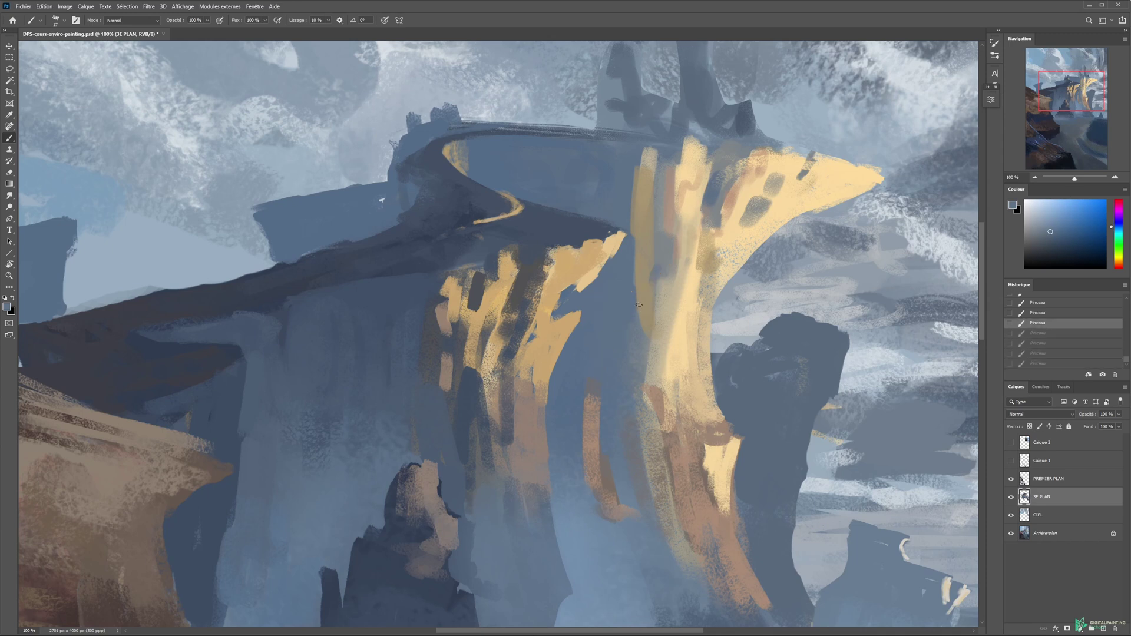
# Step: Try a large spiral guide stroke from the foreground cliff through the sky and around the plateau
pyautogui.press('z')
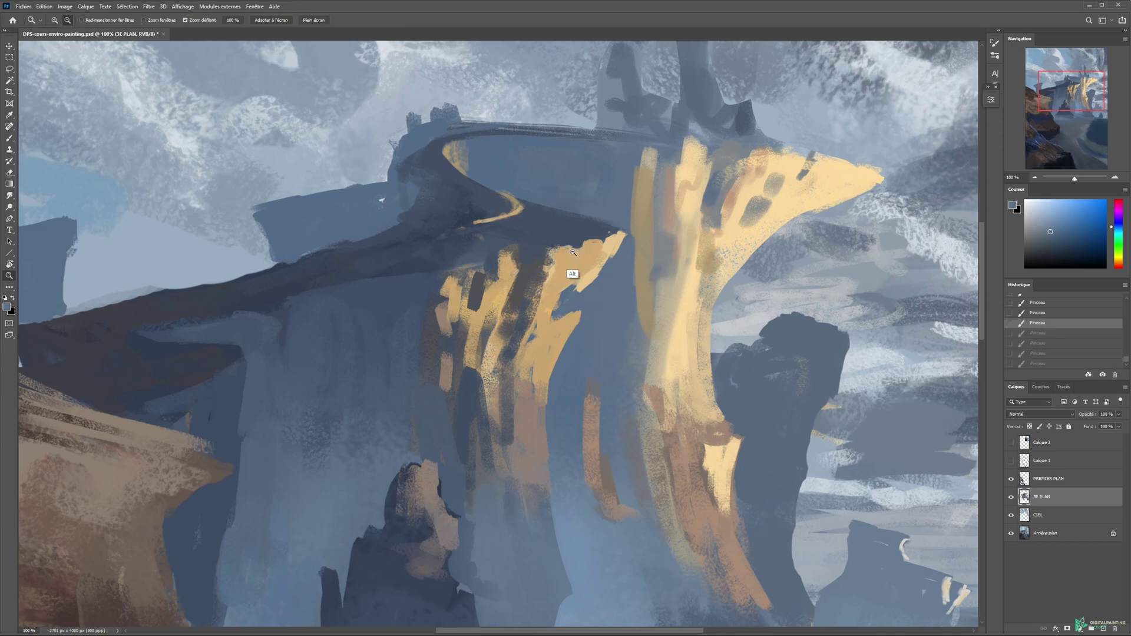
pyautogui.keyDown('alt'); pyautogui.click(571, 267); pyautogui.keyUp('alt')
pyautogui.keyDown('alt'); pyautogui.click(503, 230); pyautogui.keyUp('alt')
pyautogui.press('v')
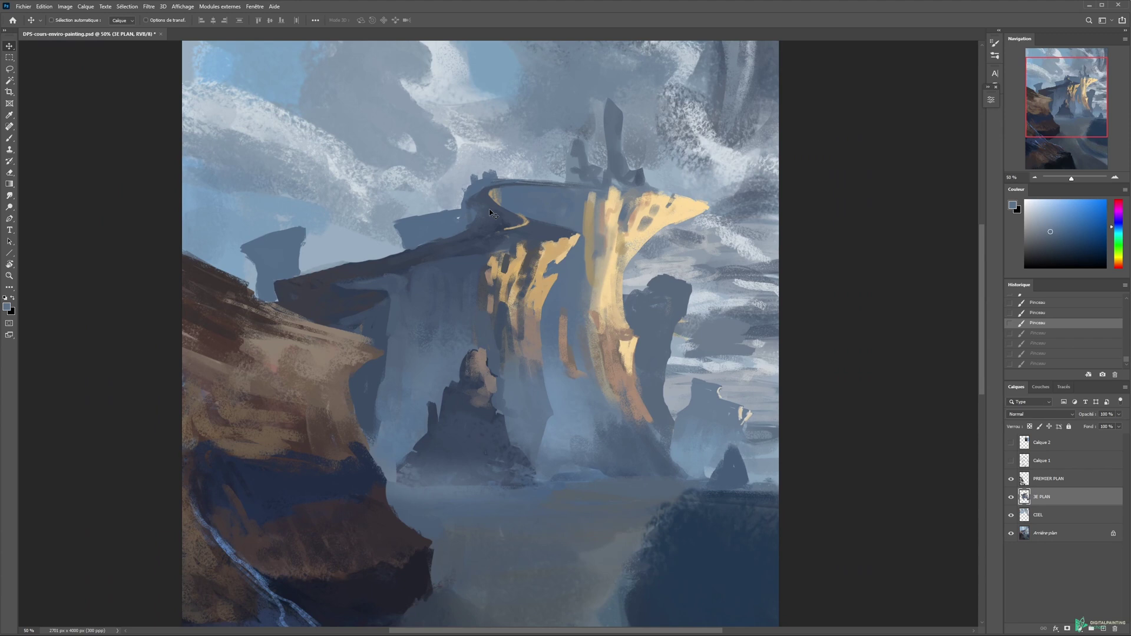
pyautogui.press('b')
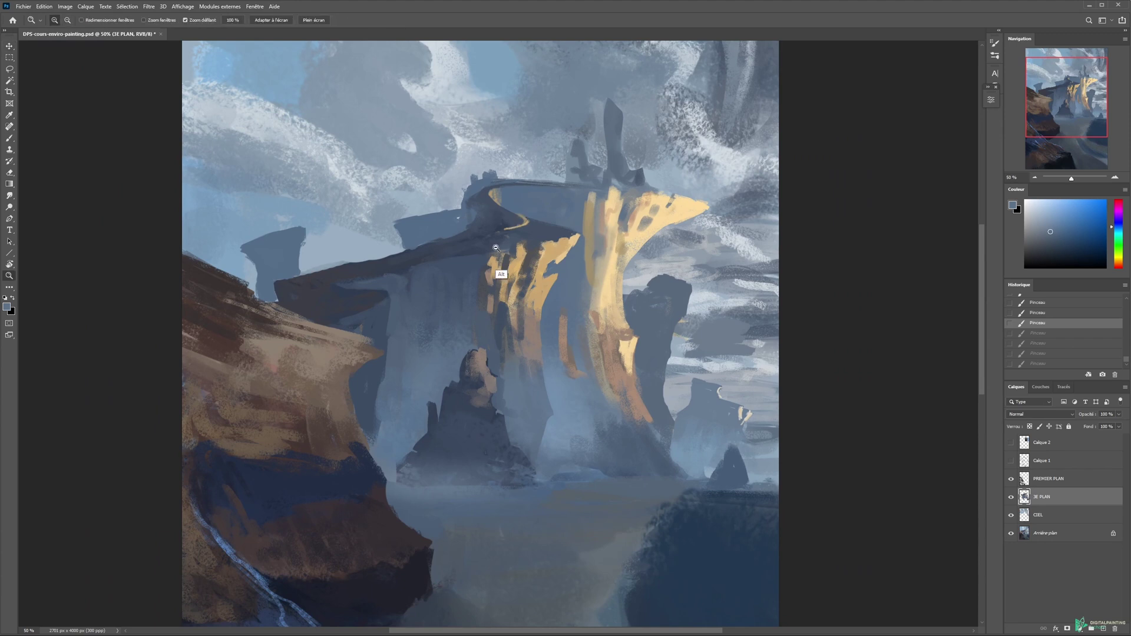
pyautogui.hotkey('ctrl', '-')
pyautogui.moveTo(484, 176)
pyautogui.mouseDown()
pyautogui.moveTo(457, 222)
pyautogui.moveTo(609, 144)
pyautogui.moveTo(378, 141)
pyautogui.moveTo(300, 253)
pyautogui.mouseUp()
pyautogui.moveTo(508, 331); pyautogui.dragTo(503, 292)
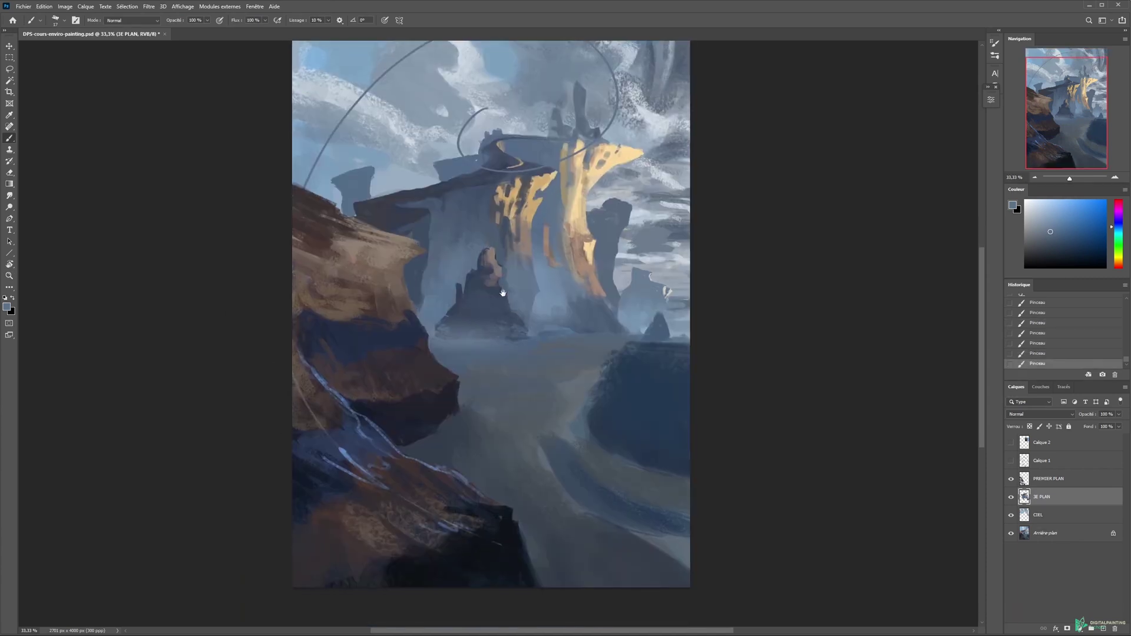
pyautogui.moveTo(392, 100); pyautogui.dragTo(438, 165)
pyautogui.moveTo(592, 138); pyautogui.dragTo(579, 164)
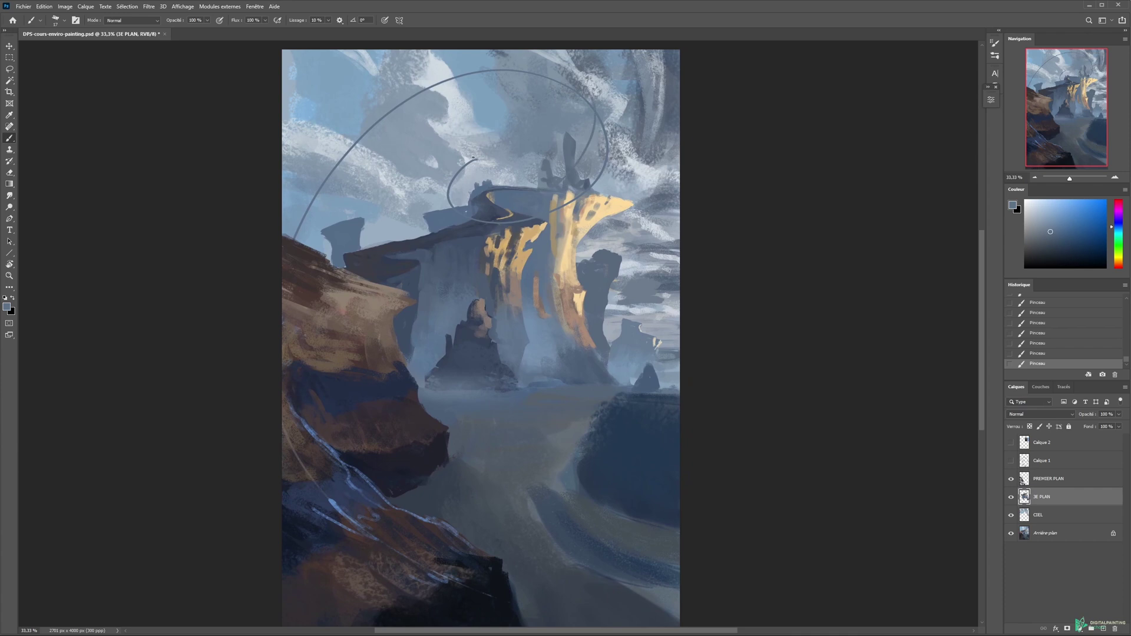
pyautogui.hotkey('ctrl', 'z')
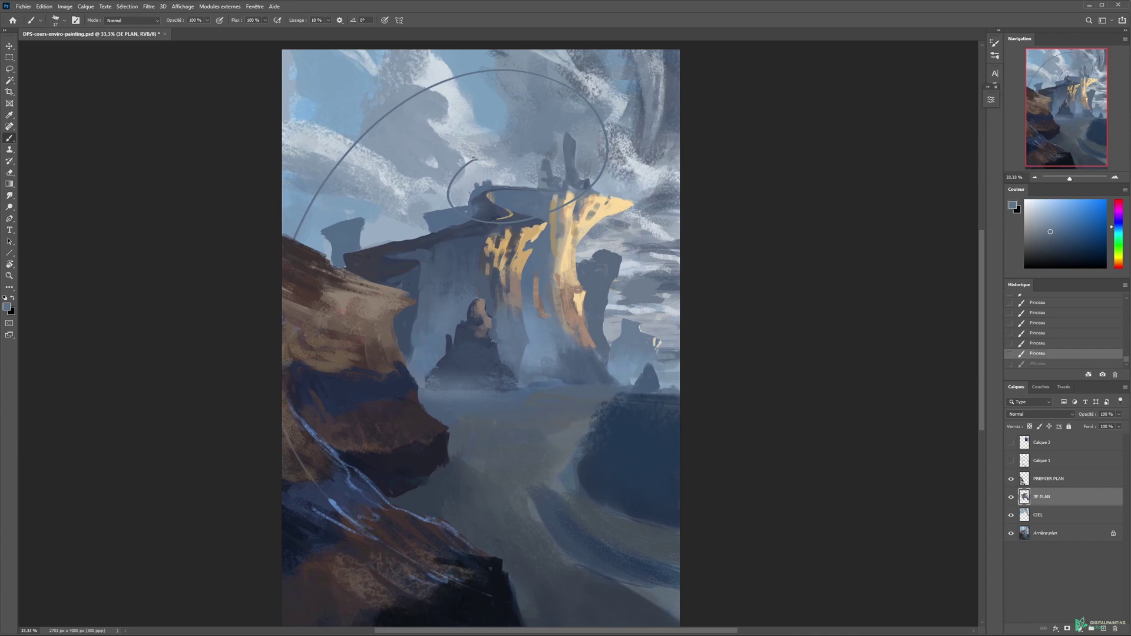
pyautogui.hotkey('ctrl', 'z')
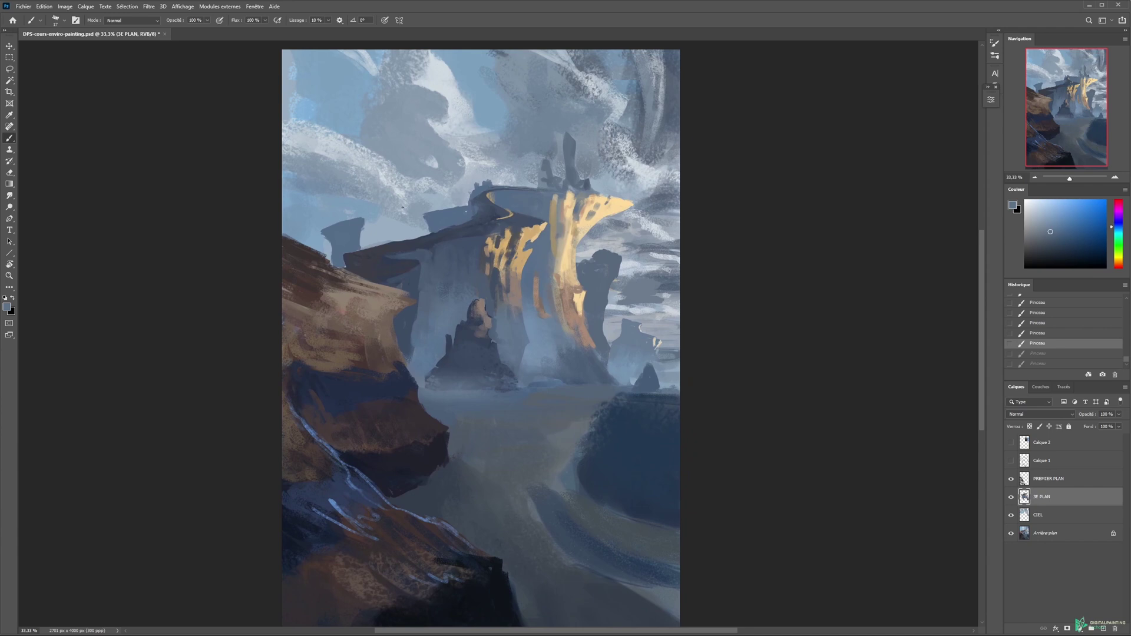
# Step: Lasso the mesa behind the left foreground cliff, move it slightly lower and deselect it
pyautogui.scroll(1, 365, 226)
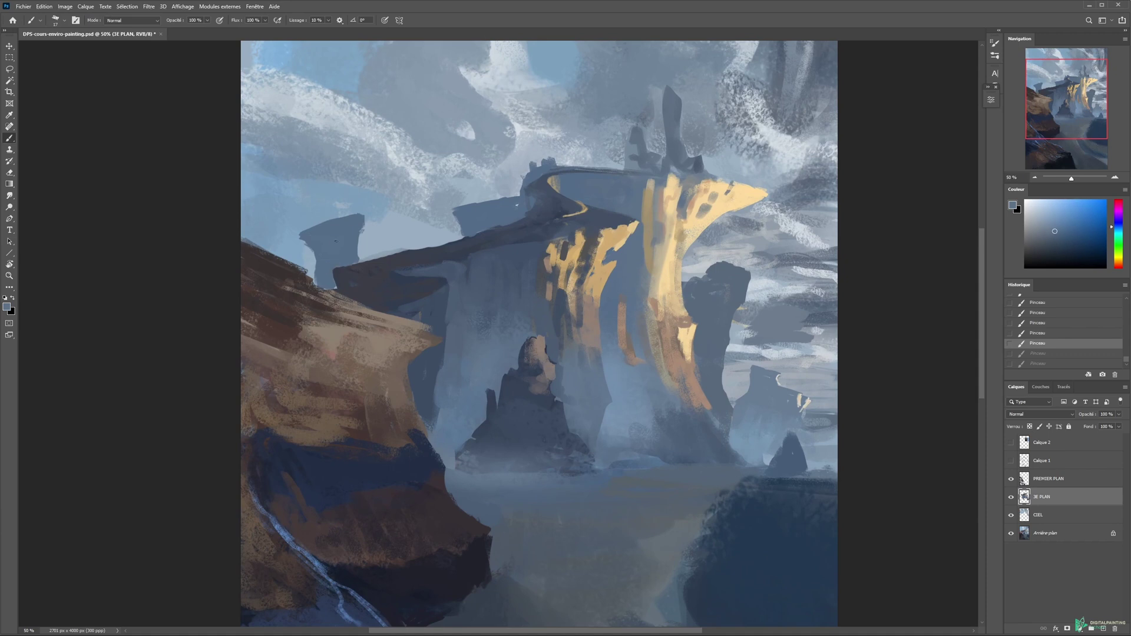
pyautogui.scroll(1, 336, 240)
pyautogui.hotkey('ctrl', 'shift', 'z')
pyautogui.hotkey('ctrl', 'shift', 'z')
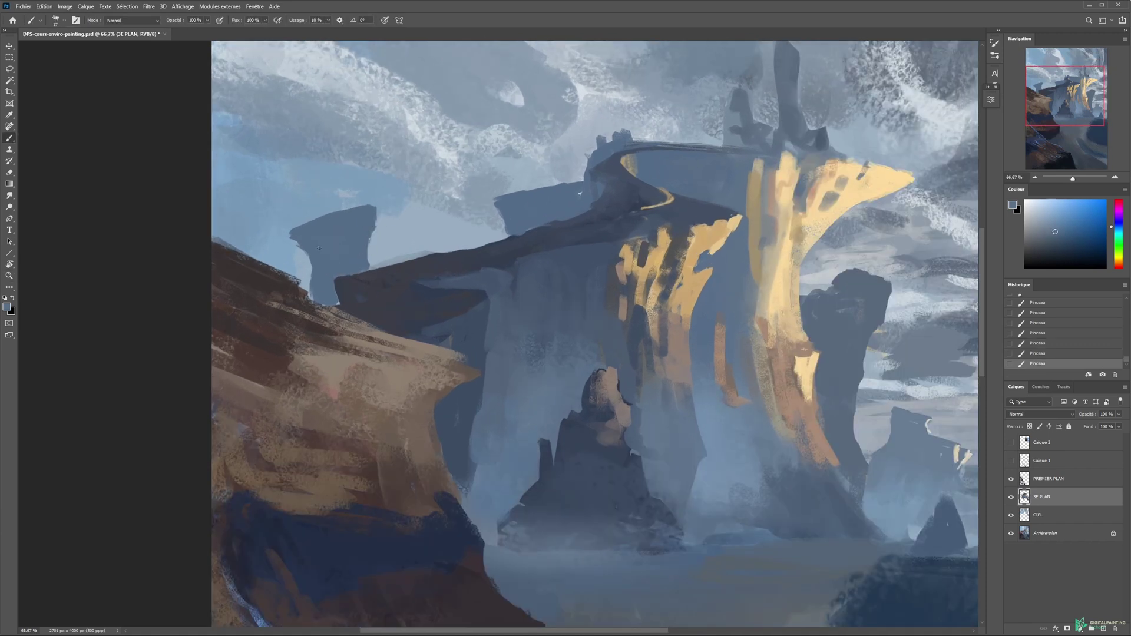
pyautogui.press('l')
pyautogui.moveTo(380, 238)
pyautogui.mouseDown()
pyautogui.moveTo(273, 245)
pyautogui.moveTo(380, 236)
pyautogui.moveTo(348, 225)
pyautogui.moveTo(357, 228)
pyautogui.mouseUp()
pyautogui.press('v')
pyautogui.press('z')
pyautogui.hotkey('ctrl', 'd')
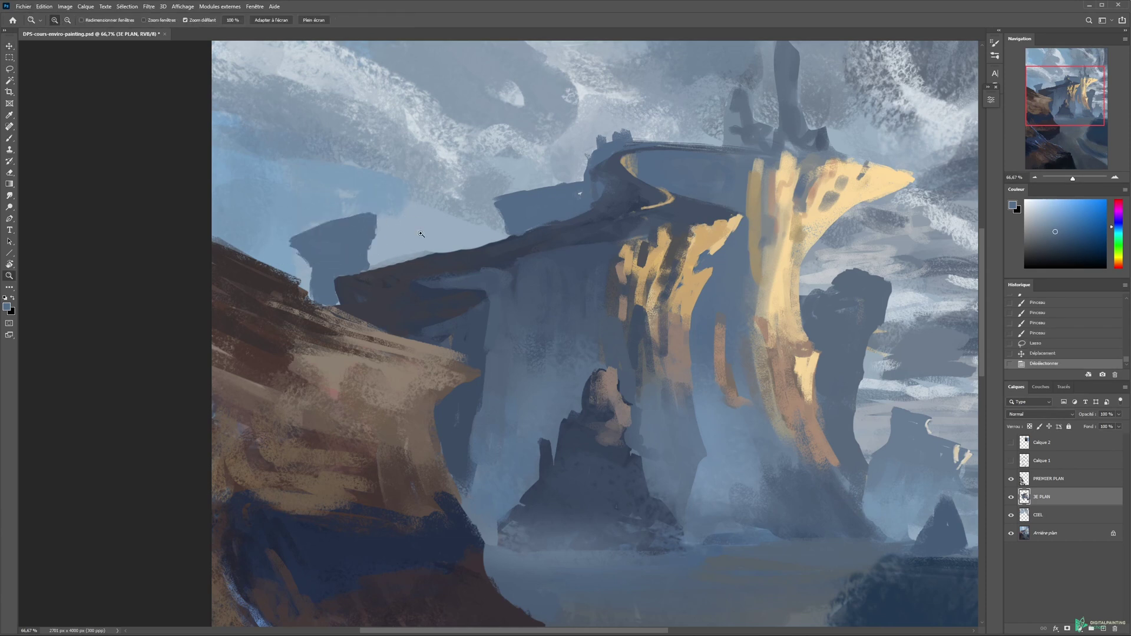
# Step: Show the Calque 1 sketch and fill the curved water channel and lake edge with dark blue along its lines
pyautogui.keyDown('alt'); pyautogui.click(527, 261); pyautogui.keyUp('alt')
pyautogui.keyDown('alt'); pyautogui.click(527, 260); pyautogui.keyUp('alt')
pyautogui.keyDown('alt'); pyautogui.click(602, 316); pyautogui.keyUp('alt')
pyautogui.press('b')
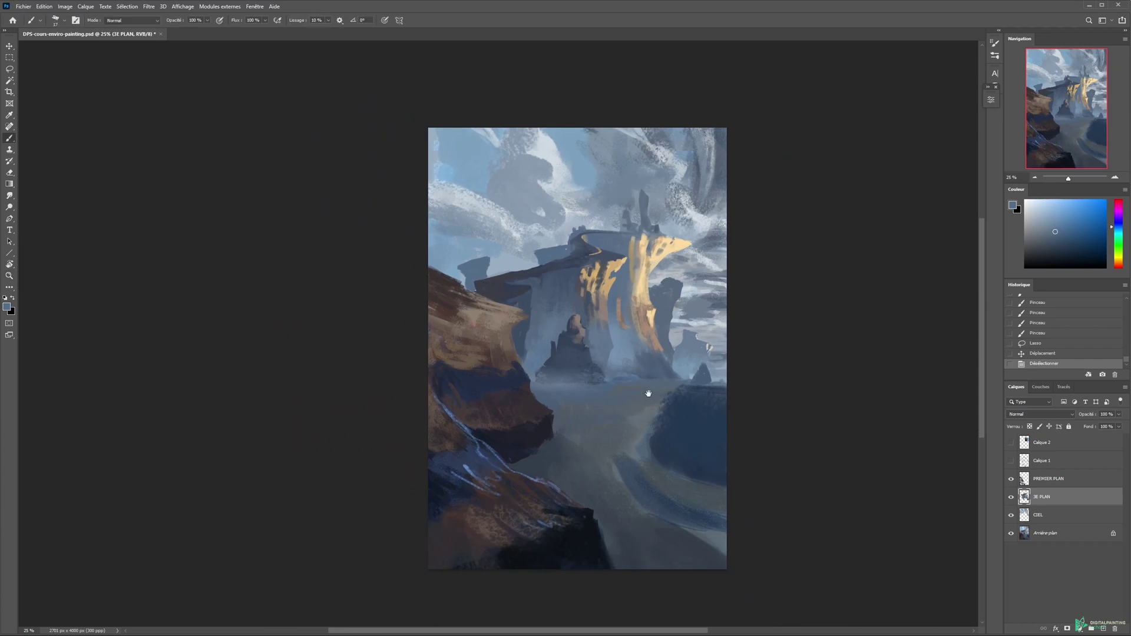
pyautogui.moveTo(646, 393); pyautogui.dragTo(604, 349)
pyautogui.click(1011, 461)
pyautogui.keyDown('alt'); pyautogui.rightClick(620, 402); pyautogui.keyUp('alt')
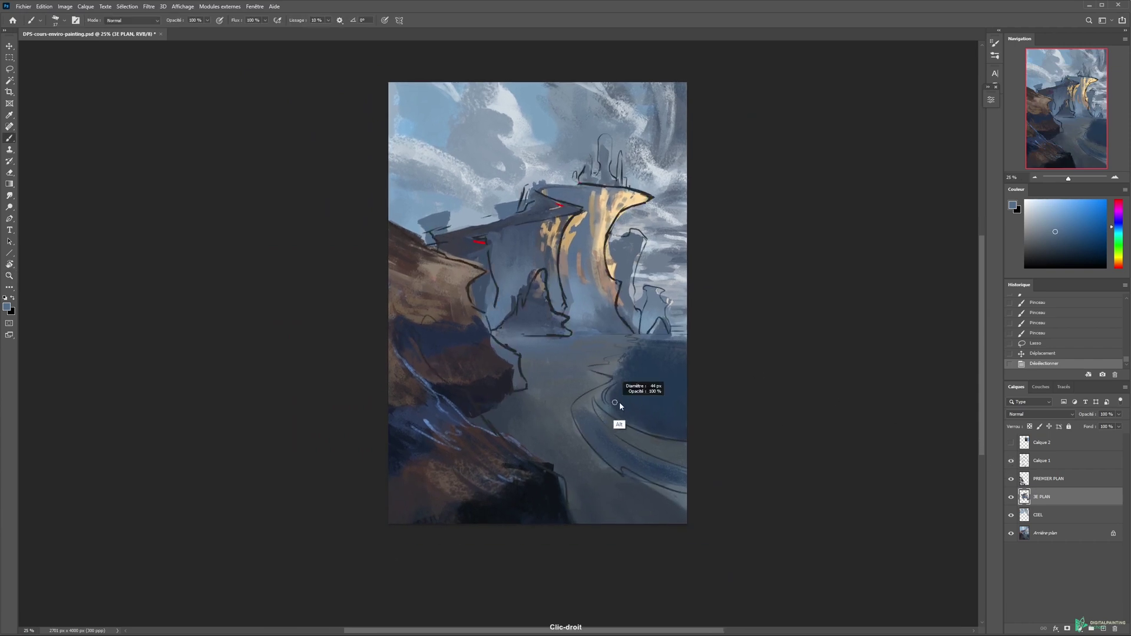
pyautogui.moveTo(595, 390)
pyautogui.mouseDown()
pyautogui.moveTo(587, 433)
pyautogui.moveTo(587, 401)
pyautogui.moveTo(587, 420)
pyautogui.moveTo(577, 407)
pyautogui.moveTo(600, 449)
pyautogui.mouseUp()
pyautogui.keyDown('alt'); pyautogui.rightClick(592, 413); pyautogui.keyUp('alt')
pyautogui.moveTo(589, 413); pyautogui.dragTo(609, 440)
pyautogui.moveTo(607, 430)
pyautogui.mouseDown()
pyautogui.moveTo(648, 469)
pyautogui.moveTo(613, 454)
pyautogui.moveTo(624, 466)
pyautogui.moveTo(689, 474)
pyautogui.moveTo(682, 484)
pyautogui.mouseUp()
pyautogui.moveTo(617, 409); pyautogui.dragTo(610, 393)
pyautogui.moveTo(620, 384)
pyautogui.mouseDown()
pyautogui.moveTo(604, 399)
pyautogui.moveTo(653, 425)
pyautogui.mouseUp()
pyautogui.scroll(3, 612, 372)
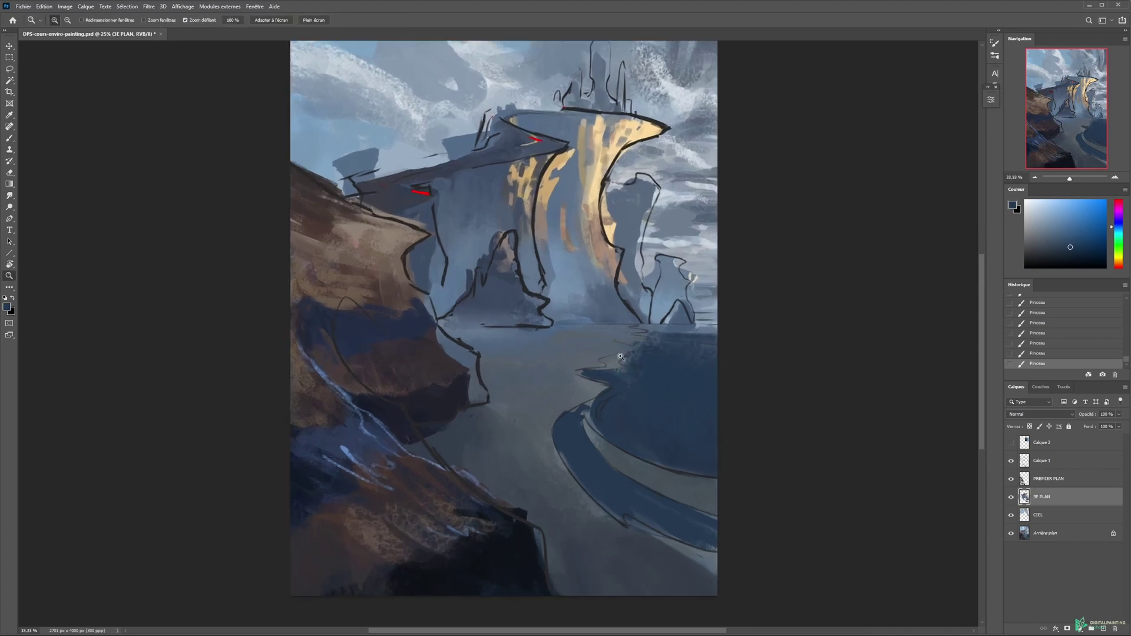
# Step: Paint the lake's jagged dark blue shoreline up to the horizon, following the sketch
pyautogui.keyDown('alt'); pyautogui.rightClick(591, 388); pyautogui.keyUp('alt')
pyautogui.moveTo(600, 407)
pyautogui.mouseDown()
pyautogui.moveTo(542, 387)
pyautogui.moveTo(627, 384)
pyautogui.moveTo(596, 382)
pyautogui.moveTo(612, 372)
pyautogui.moveTo(588, 365)
pyautogui.moveTo(635, 351)
pyautogui.moveTo(620, 370)
pyautogui.moveTo(610, 362)
pyautogui.moveTo(644, 350)
pyautogui.moveTo(642, 333)
pyautogui.moveTo(709, 303)
pyautogui.moveTo(664, 316)
pyautogui.moveTo(638, 312)
pyautogui.mouseUp()
pyautogui.keyDown('alt'); pyautogui.rightClick(676, 311); pyautogui.keyUp('alt')
pyautogui.moveTo(658, 300)
pyautogui.mouseDown()
pyautogui.moveTo(692, 306)
pyautogui.moveTo(625, 304)
pyautogui.moveTo(662, 301)
pyautogui.moveTo(675, 315)
pyautogui.moveTo(759, 307)
pyautogui.mouseUp()
pyautogui.keyDown('alt'); pyautogui.click(682, 338); pyautogui.keyUp('alt')
pyautogui.keyDown('alt'); pyautogui.click(686, 386); pyautogui.keyUp('alt')
# Step: Rework the shoreline and add small lighter strokes to the water using sampled grey-blue tones
pyautogui.keyDown('alt'); pyautogui.rightClick(603, 367); pyautogui.keyUp('alt')
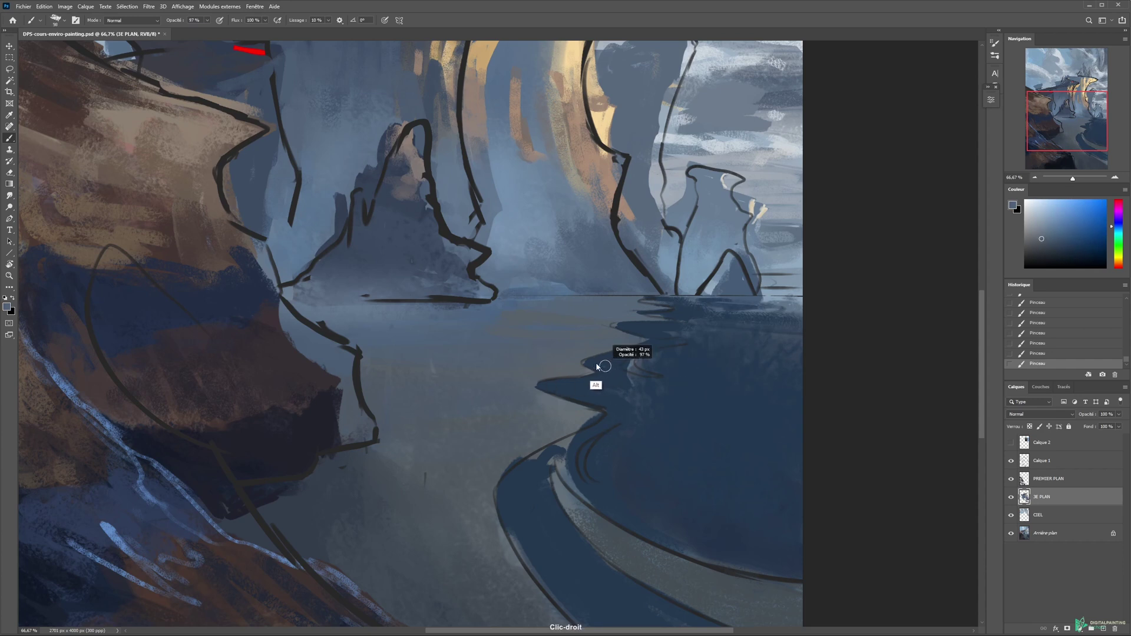
pyautogui.moveTo(680, 342); pyautogui.dragTo(629, 368)
pyautogui.moveTo(562, 474)
pyautogui.mouseDown()
pyautogui.moveTo(556, 329)
pyautogui.moveTo(539, 343)
pyautogui.mouseUp()
pyautogui.keyDown('alt'); pyautogui.click(581, 354); pyautogui.keyUp('alt')
pyautogui.moveTo(512, 405)
pyautogui.mouseDown()
pyautogui.moveTo(550, 465)
pyautogui.moveTo(486, 370)
pyautogui.mouseUp()
pyautogui.scroll(-1, 558, 428)
pyautogui.keyDown('alt'); pyautogui.rightClick(523, 455); pyautogui.keyUp('alt')
pyautogui.keyDown('alt'); pyautogui.click(469, 319); pyautogui.keyUp('alt')
pyautogui.moveTo(496, 305)
pyautogui.mouseDown()
pyautogui.moveTo(543, 378)
pyautogui.moveTo(482, 282)
pyautogui.mouseUp()
# Step: Hide the Calque 1 sketch and check the repainted water within the whole scene
pyautogui.click(1010, 461)
pyautogui.keyDown('ctrl'); pyautogui.keyDown('alt'); pyautogui.click(588, 315); pyautogui.keyUp('alt'); pyautogui.keyUp('ctrl')
pyautogui.keyDown('ctrl'); pyautogui.keyDown('alt'); pyautogui.click(587, 303); pyautogui.keyUp('alt'); pyautogui.keyUp('ctrl')
pyautogui.moveTo(574, 214); pyautogui.dragTo(594, 330)
pyautogui.press('z')
pyautogui.click(586, 180)
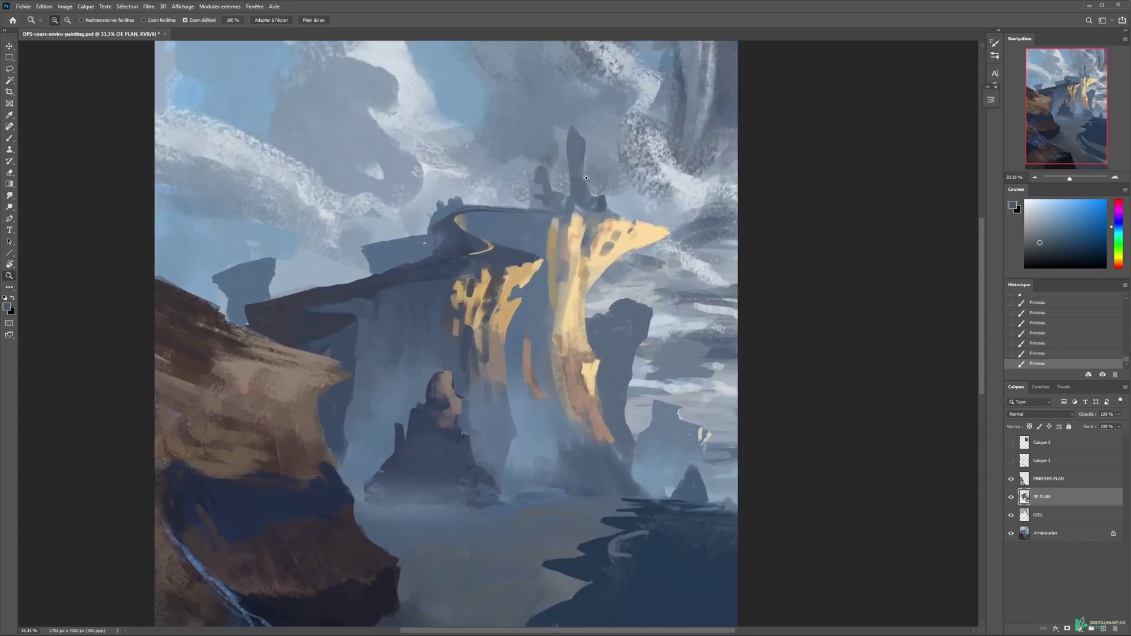
# Step: Repaint the main tower on the plateau as a broad, rounded blue-grey silhouette and add a thin spire beside it
pyautogui.click(586, 178)
pyautogui.click(586, 179)
pyautogui.press('b')
pyautogui.rightClick(565, 158)
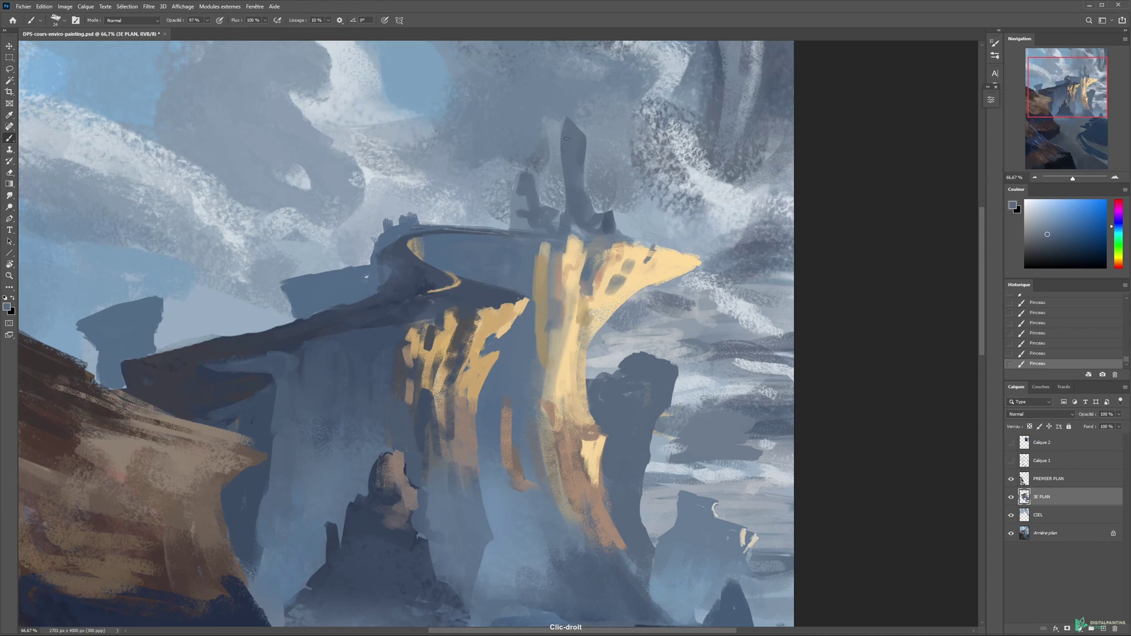
pyautogui.moveTo(564, 125)
pyautogui.mouseDown()
pyautogui.moveTo(564, 197)
pyautogui.moveTo(591, 251)
pyautogui.moveTo(582, 171)
pyautogui.mouseUp()
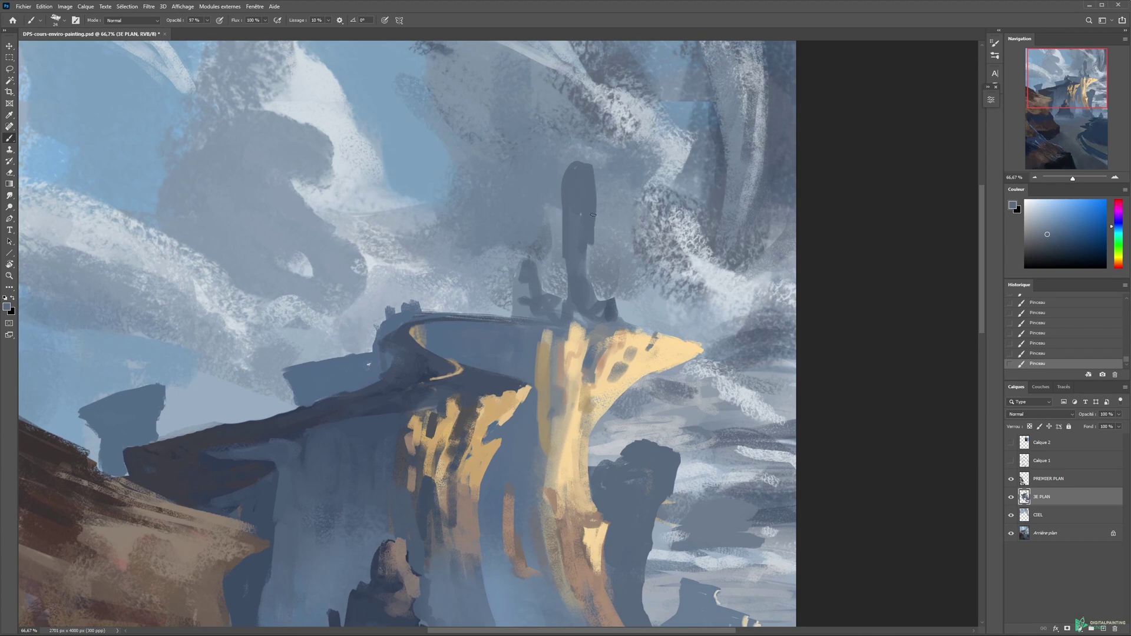
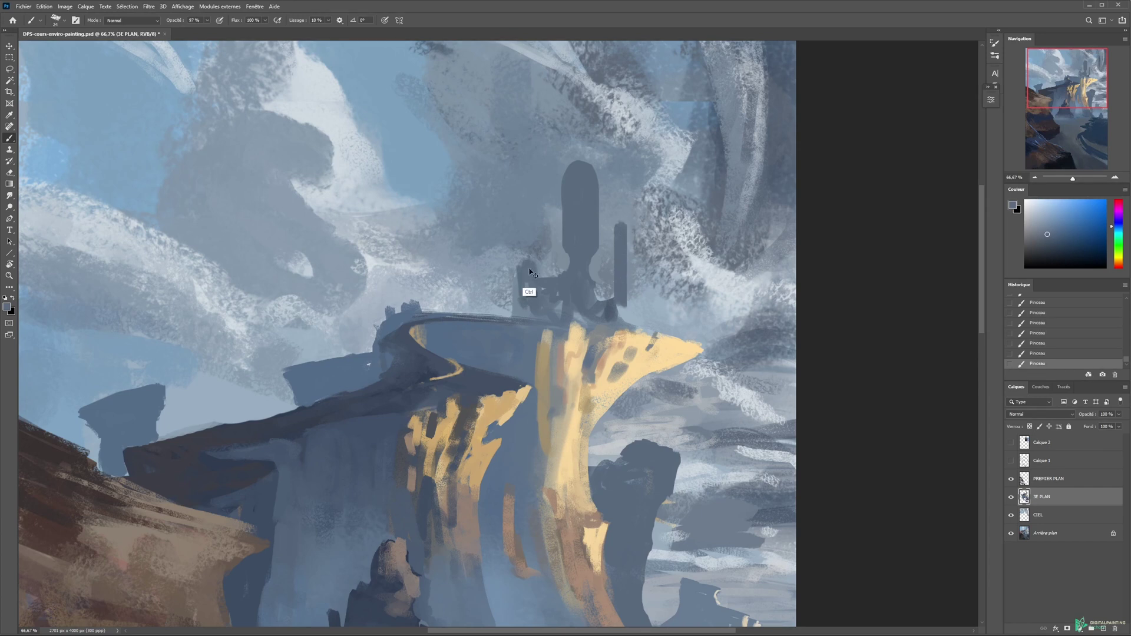
pyautogui.moveTo(430, 127); pyautogui.dragTo(508, 158)
pyautogui.hotkey('ctrl', 'z')
pyautogui.moveTo(490, 114)
pyautogui.mouseDown()
pyautogui.moveTo(552, 161)
pyautogui.moveTo(530, 160)
pyautogui.moveTo(588, 185)
pyautogui.moveTo(589, 205)
pyautogui.moveTo(573, 201)
pyautogui.moveTo(596, 214)
pyautogui.moveTo(596, 202)
pyautogui.mouseUp()
pyautogui.hotkey('ctrl', 'z')
pyautogui.hotkey('ctrl', 'z')
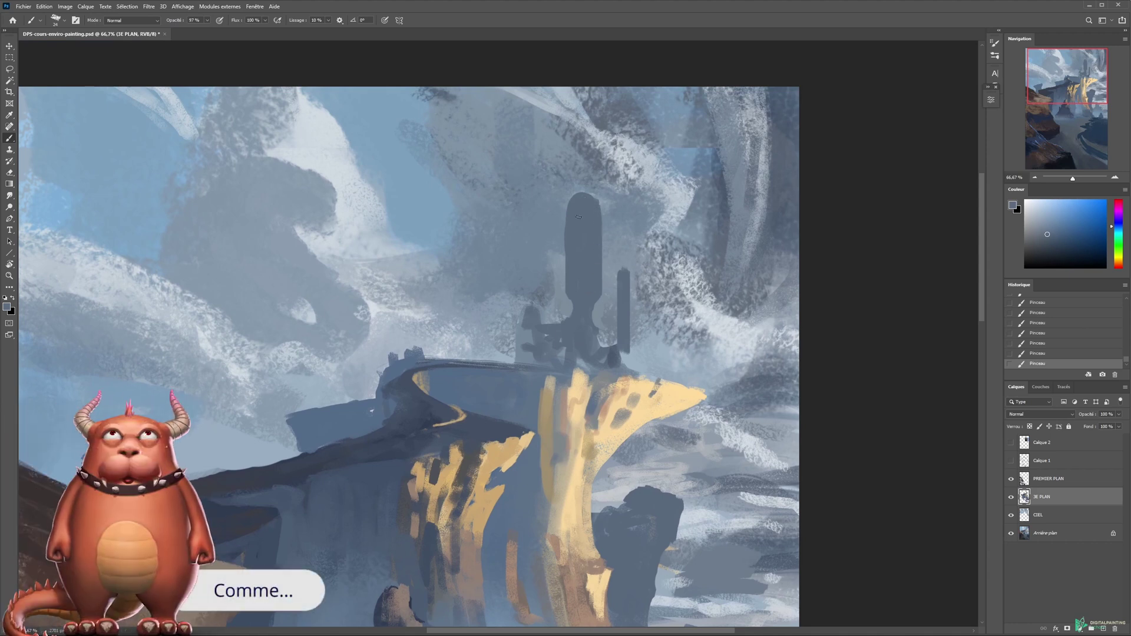
# Step: Reshape the main tower's sides and narrow its lower part by alternating brush and eraser strokes
pyautogui.moveTo(568, 209); pyautogui.dragTo(569, 240)
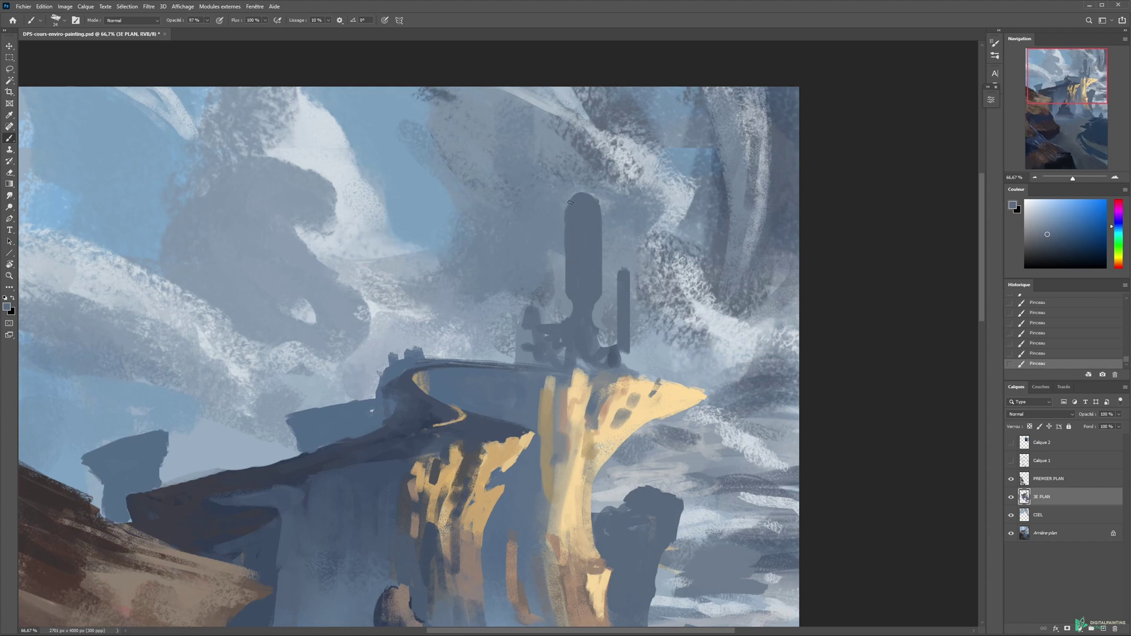
pyautogui.moveTo(598, 207); pyautogui.dragTo(603, 277)
pyautogui.moveTo(603, 275)
pyautogui.mouseDown()
pyautogui.moveTo(588, 229)
pyautogui.moveTo(603, 240)
pyautogui.moveTo(600, 201)
pyautogui.mouseUp()
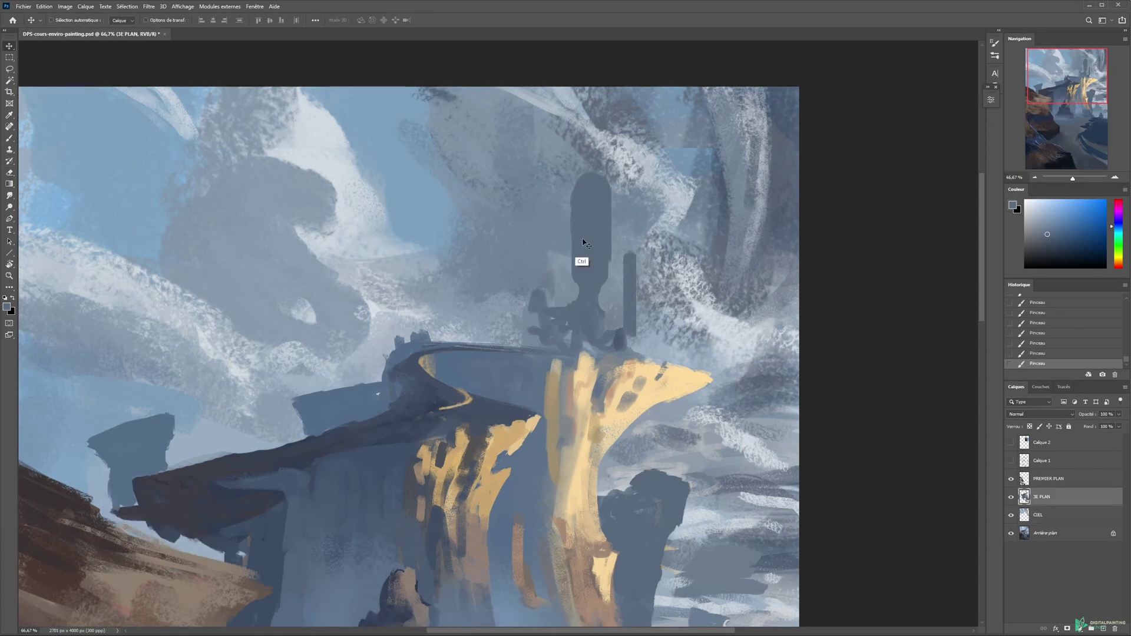
pyautogui.moveTo(573, 298); pyautogui.dragTo(570, 316)
pyautogui.press('e')
pyautogui.moveTo(566, 254); pyautogui.dragTo(568, 273)
pyautogui.moveTo(567, 272)
pyautogui.mouseDown()
pyautogui.moveTo(568, 200)
pyautogui.moveTo(569, 316)
pyautogui.moveTo(549, 308)
pyautogui.moveTo(583, 283)
pyautogui.moveTo(567, 334)
pyautogui.moveTo(530, 287)
pyautogui.mouseUp()
# Step: Try looping brush strokes around the tower and its base, then undo them
pyautogui.press('b')
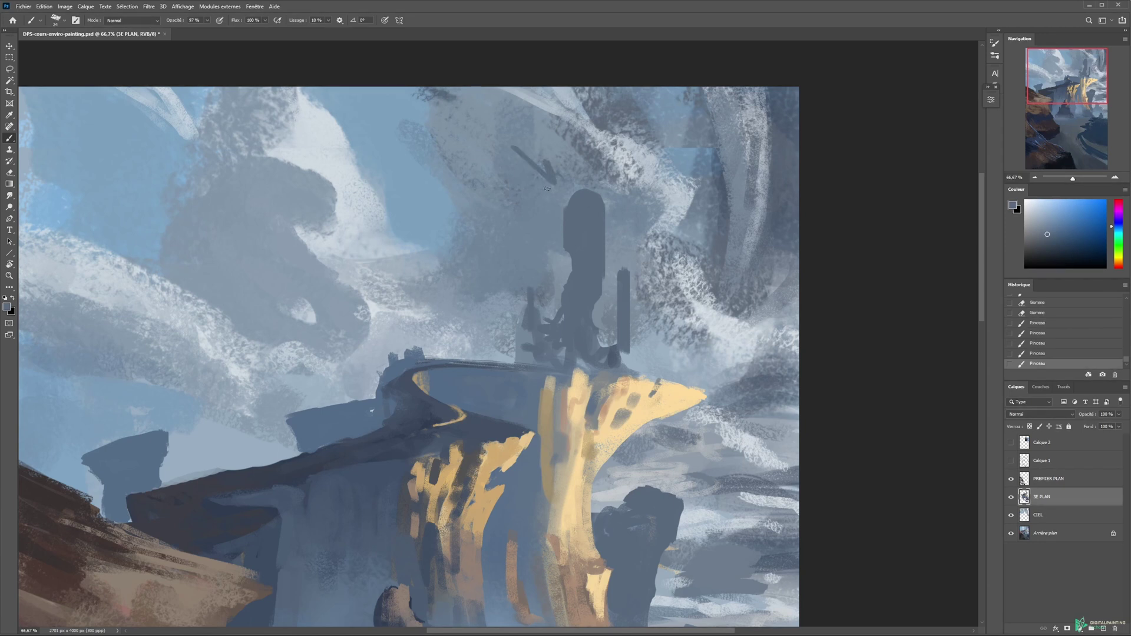
pyautogui.moveTo(650, 180)
pyautogui.mouseDown()
pyautogui.moveTo(622, 236)
pyautogui.moveTo(646, 239)
pyautogui.mouseUp()
pyautogui.hotkey('ctrl', 'z')
pyautogui.moveTo(527, 331)
pyautogui.mouseDown()
pyautogui.moveTo(518, 341)
pyautogui.moveTo(552, 318)
pyautogui.moveTo(508, 362)
pyautogui.mouseUp()
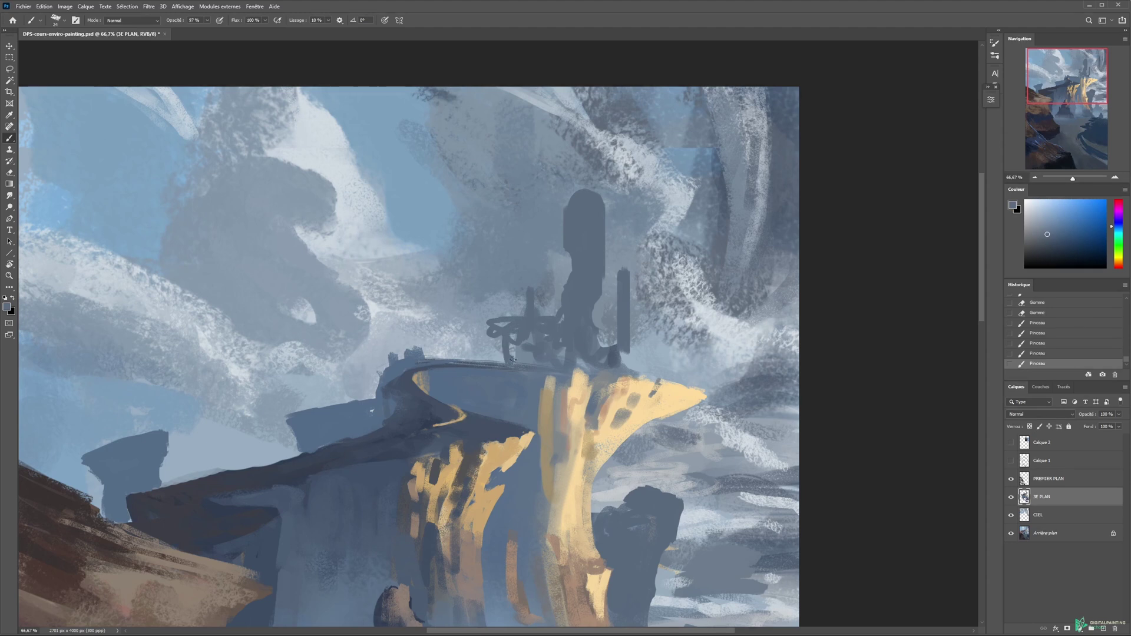
pyautogui.hotkey('ctrl', 'z')
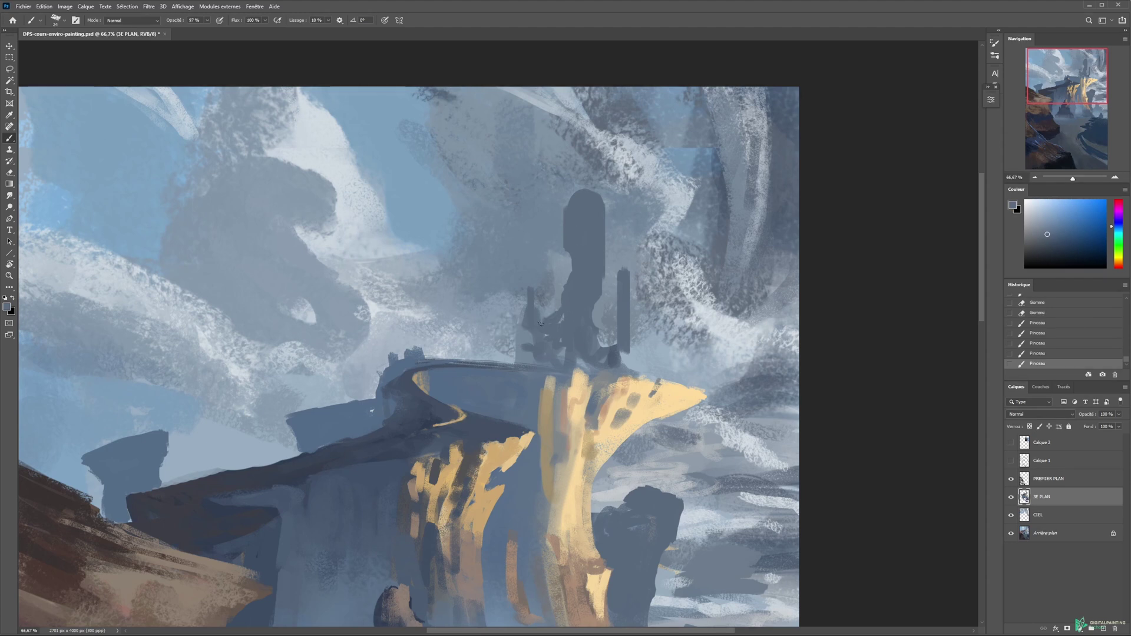
# Step: Paint a row of small stepped buildings around the tower's base using blue-grey tones sampled from the silhouette and cliff edge
pyautogui.moveTo(517, 320)
pyautogui.mouseDown()
pyautogui.moveTo(510, 355)
pyautogui.moveTo(494, 354)
pyautogui.moveTo(531, 358)
pyautogui.mouseUp()
pyautogui.moveTo(461, 354); pyautogui.dragTo(567, 355)
pyautogui.keyDown('alt'); pyautogui.click(610, 382); pyautogui.keyUp('alt')
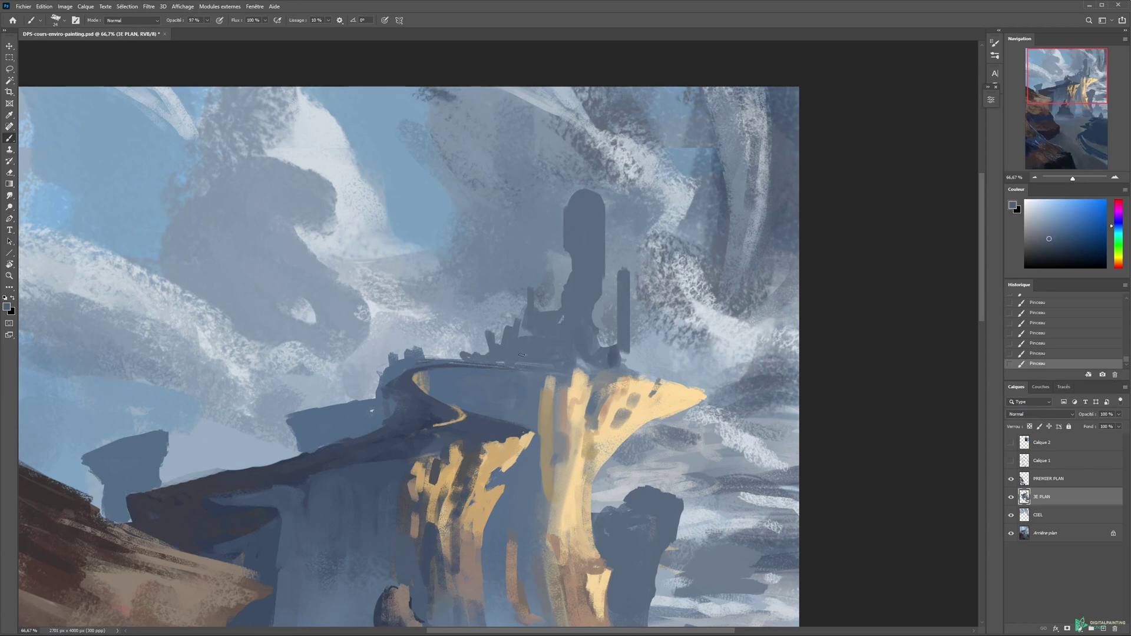
pyautogui.moveTo(510, 331)
pyautogui.mouseDown()
pyautogui.moveTo(564, 361)
pyautogui.moveTo(581, 348)
pyautogui.moveTo(631, 344)
pyautogui.moveTo(617, 338)
pyautogui.moveTo(613, 227)
pyautogui.moveTo(603, 336)
pyautogui.mouseUp()
pyautogui.keyDown('alt'); pyautogui.click(618, 355); pyautogui.keyUp('alt')
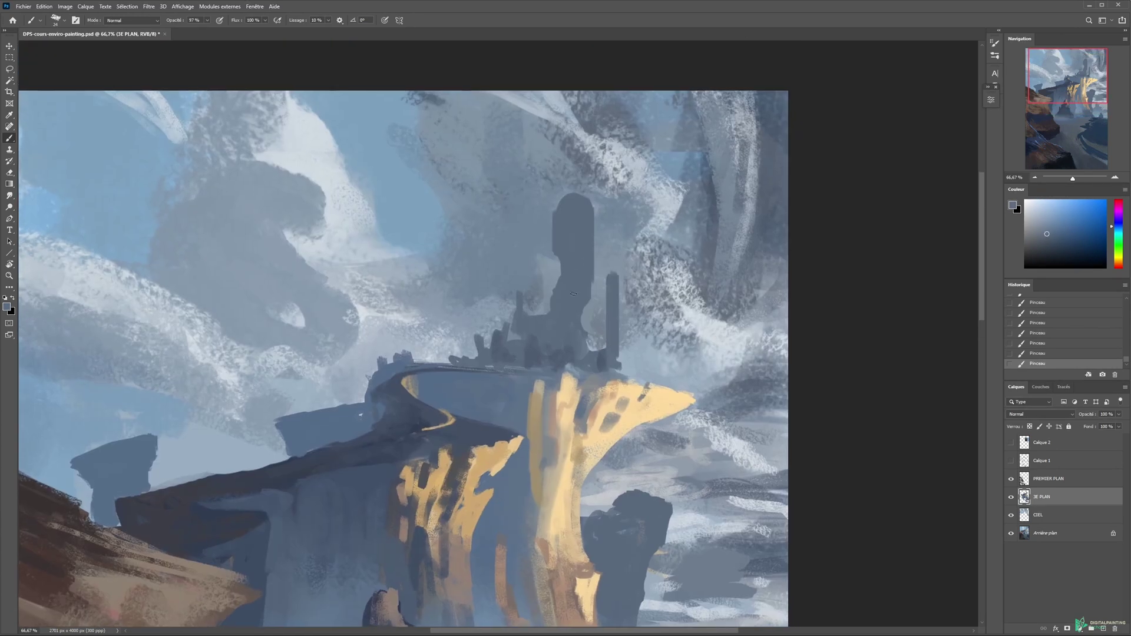
# Step: Adjust the brush size and refine the tips of the main tower and the thin spire
pyautogui.press('z')
pyautogui.click(585, 212)
pyautogui.keyDown('alt'); pyautogui.rightClick(578, 193); pyautogui.keyUp('alt')
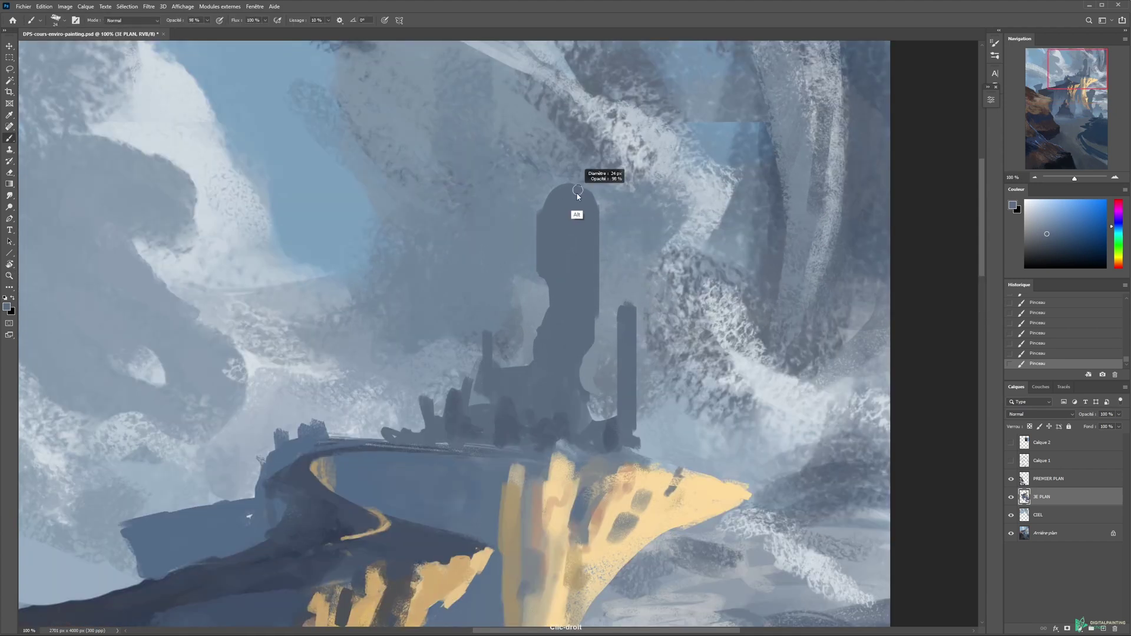
pyautogui.keyDown('ctrl'); pyautogui.keyDown('alt'); pyautogui.click(623, 277); pyautogui.keyUp('alt'); pyautogui.keyUp('ctrl')
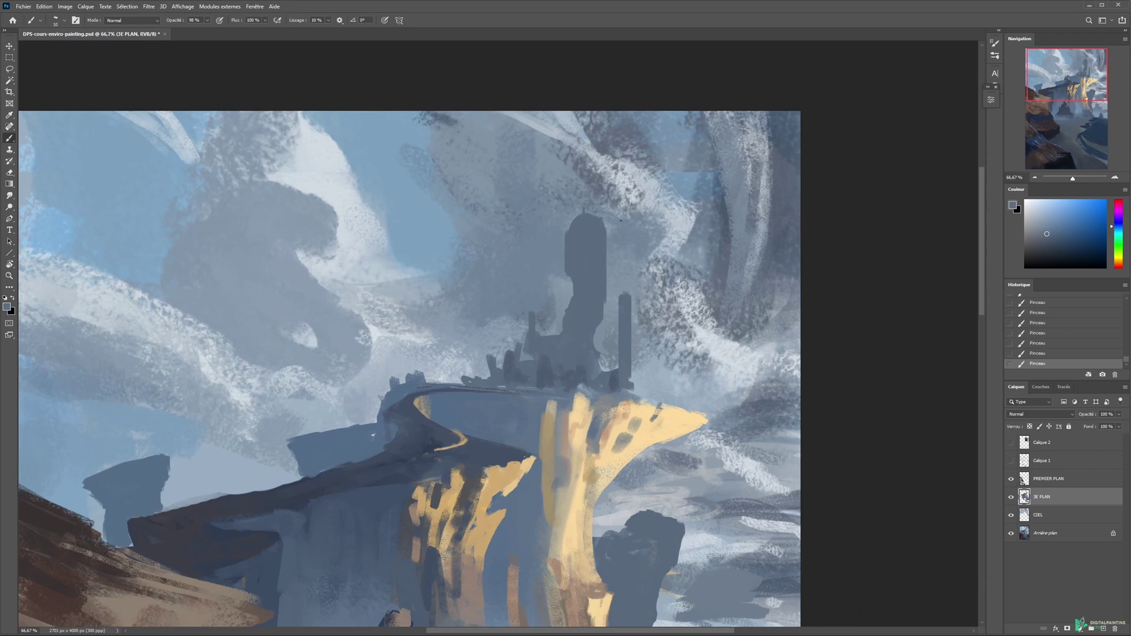
pyautogui.moveTo(621, 220); pyautogui.dragTo(526, 193)
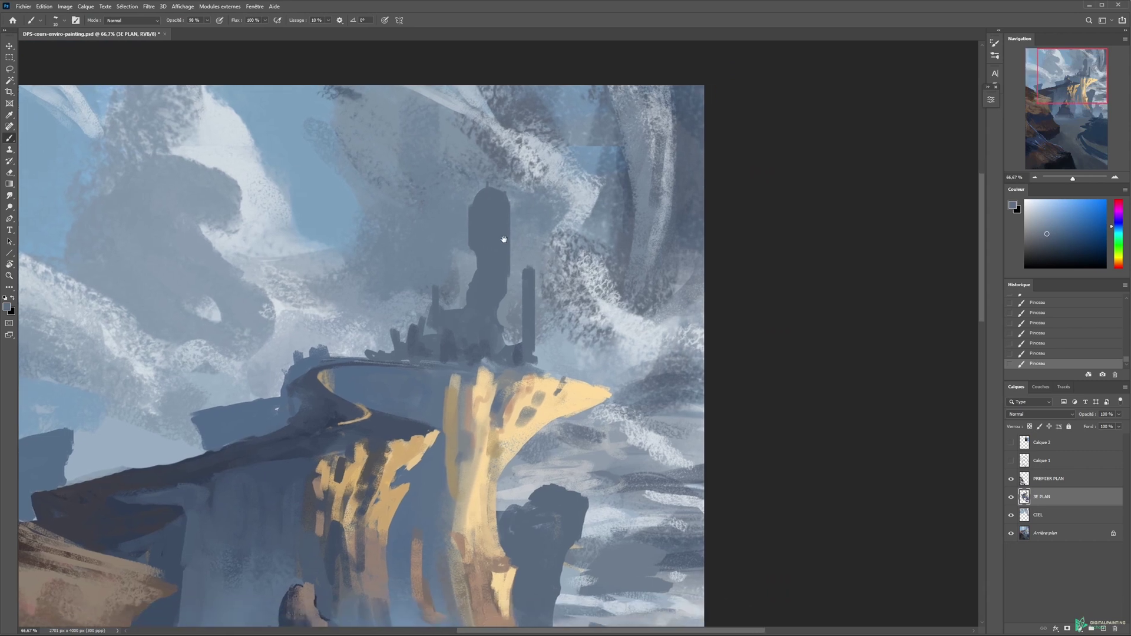
# Step: Touch up the sunlit cliff's upper rim with sampled beige and pale yellow tones, and save the painting
pyautogui.keyDown('alt'); pyautogui.click(535, 375); pyautogui.keyUp('alt')
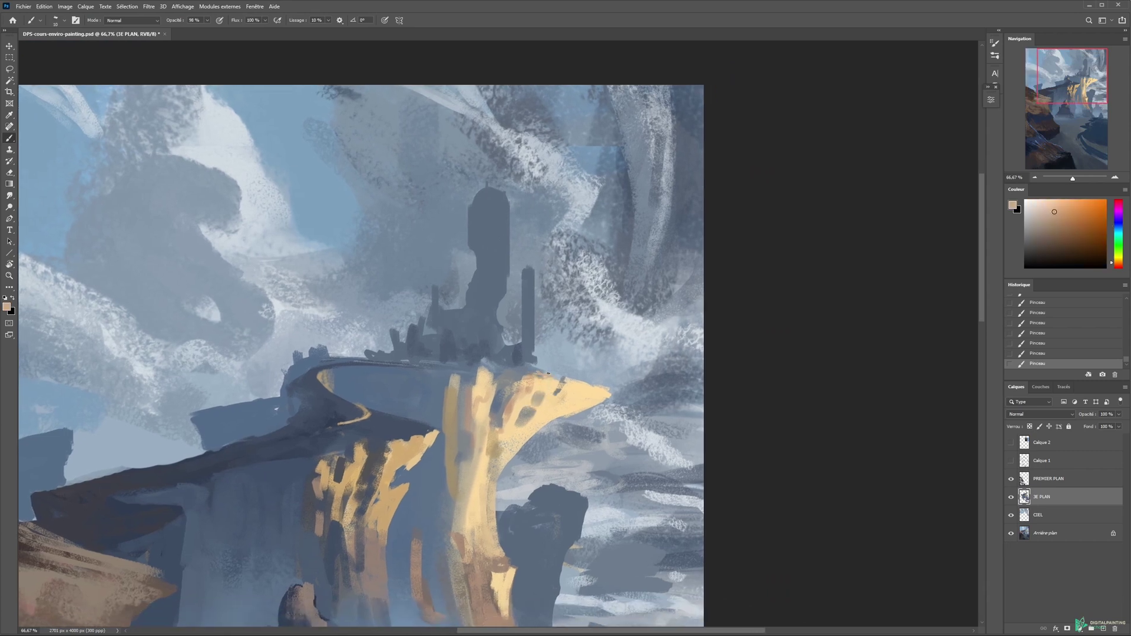
pyautogui.keyDown('alt'); pyautogui.click(571, 386); pyautogui.keyUp('alt')
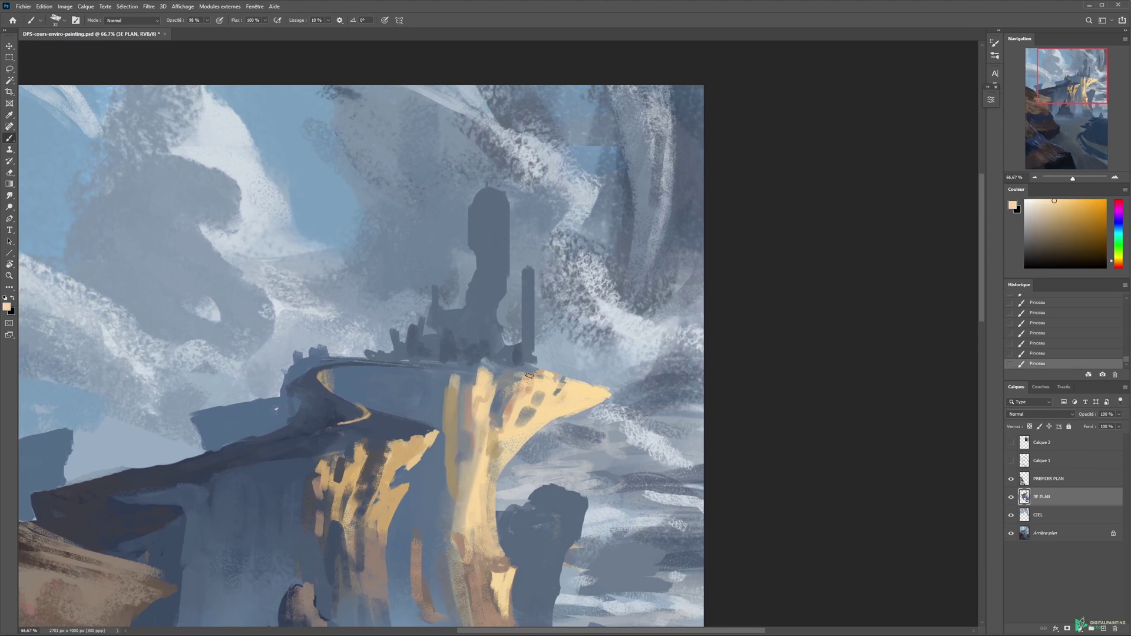
pyautogui.hotkey('ctrl', '-')
pyautogui.hotkey('ctrl', '-')
pyautogui.hotkey('ctrl', '-')
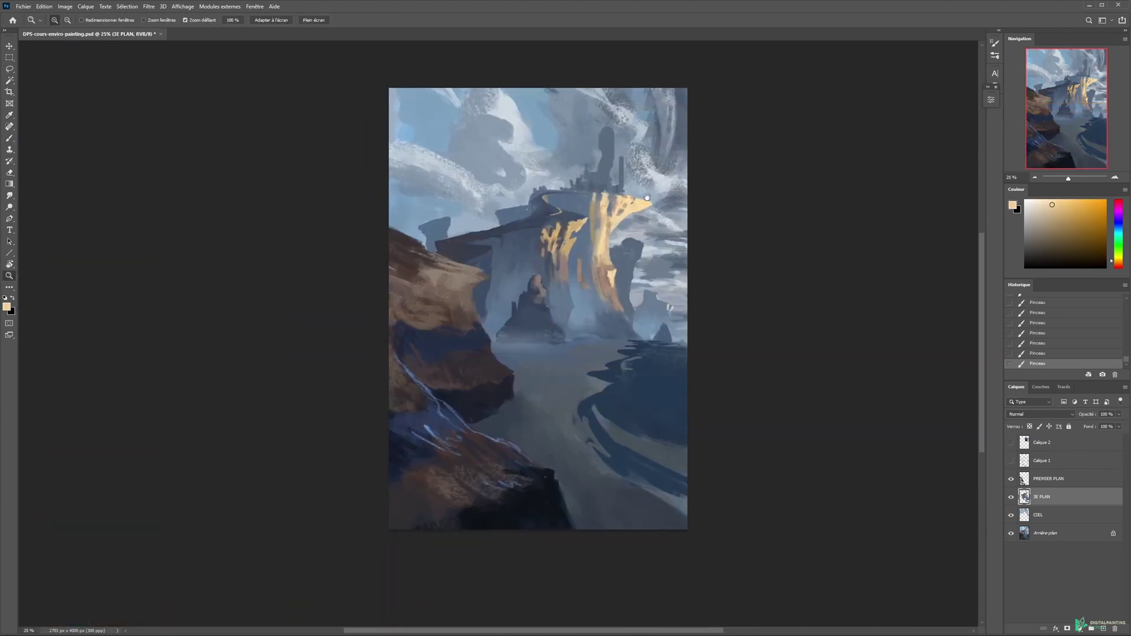
pyautogui.hotkey('ctrl', 's')
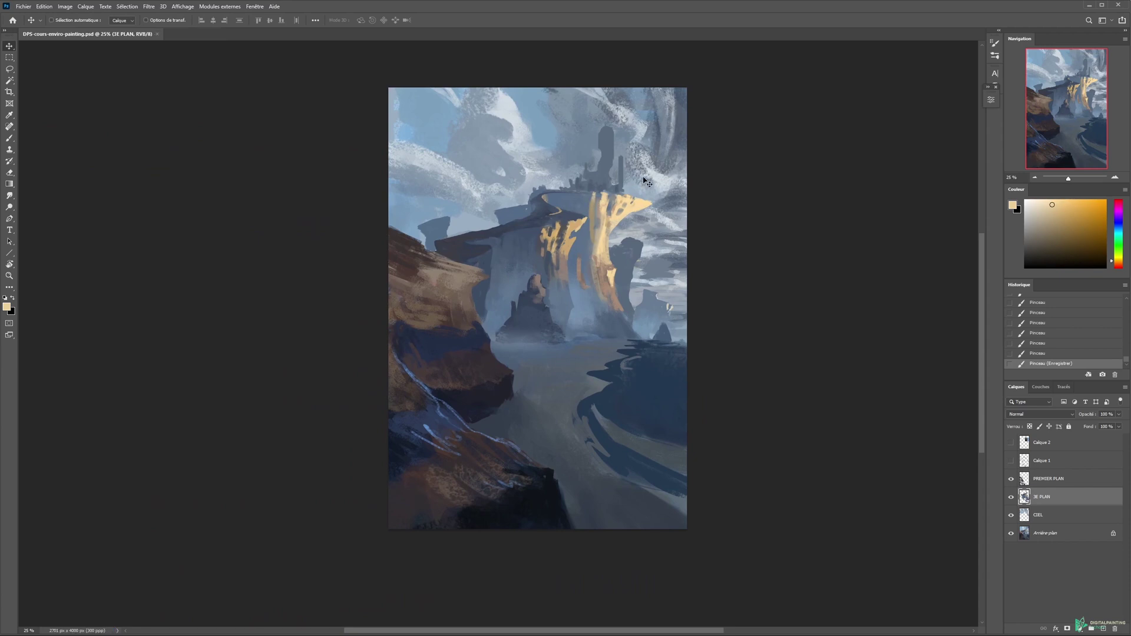
# Step: Choose a large soft brush, sample a misty blue and brush haze around the base of the distant rocks
pyautogui.press('b')
pyautogui.rightClick(657, 330)
pyautogui.click(753, 423)
pyautogui.keyDown('alt'); pyautogui.click(586, 315); pyautogui.keyUp('alt')
pyautogui.press('n')
pyautogui.click(798, 160)
pyautogui.press('Return')
pyautogui.keyDown('alt'); pyautogui.rightClick(651, 329); pyautogui.keyUp('alt')
pyautogui.moveTo(622, 345)
pyautogui.mouseDown()
pyautogui.moveTo(712, 348)
pyautogui.moveTo(625, 349)
pyautogui.mouseUp()
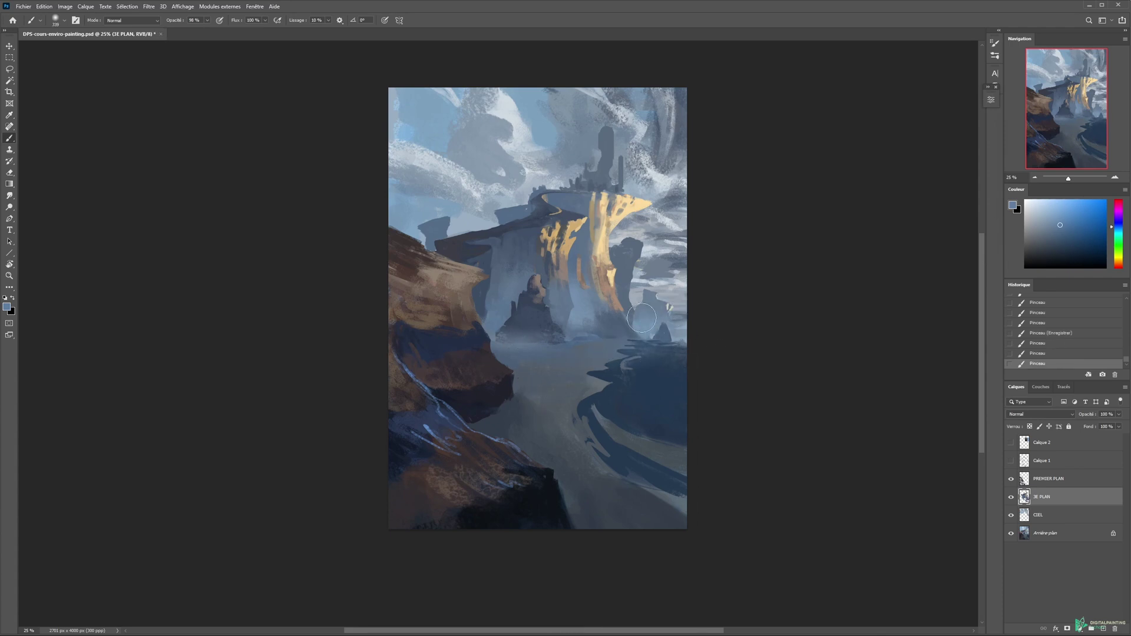
# Step: Add a darker sampled blue-grey near the cliff base and flip the picture horizontally
pyautogui.press('z')
pyautogui.press('b')
pyautogui.keyDown('alt'); pyautogui.click(522, 340); pyautogui.keyUp('alt')
pyautogui.moveTo(597, 298); pyautogui.dragTo(609, 316)
pyautogui.hotkey('ctrl', 'shift', 'h')
pyautogui.press('v')
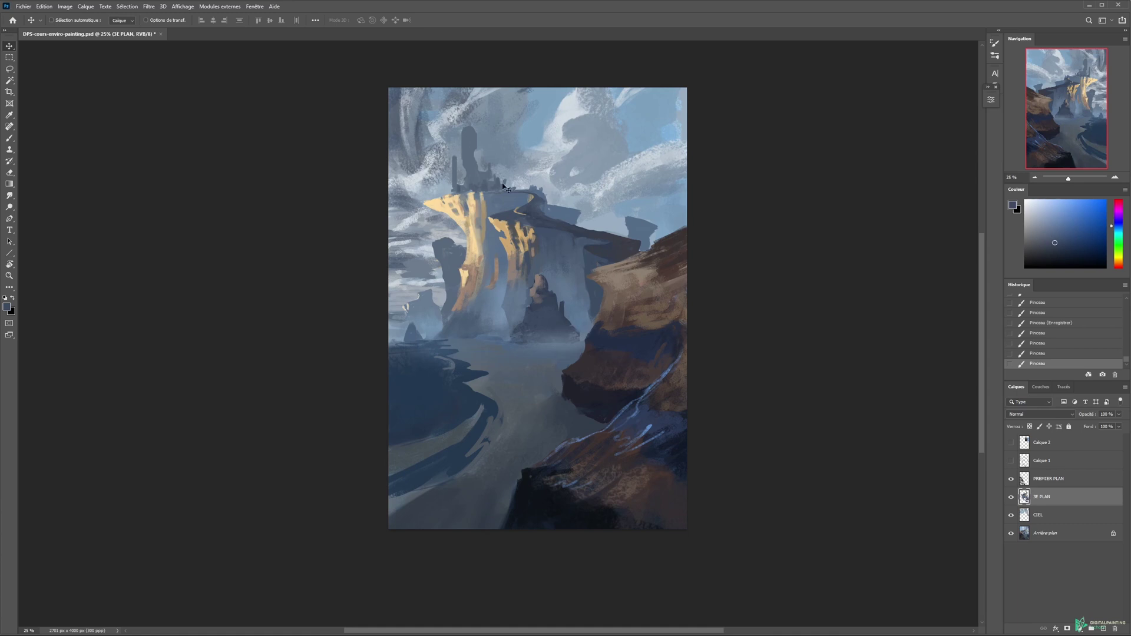
# Step: Draw beige composition guides with a hard round brush, looping around the lake and running vertically through the sky, and undo them
pyautogui.press('b')
pyautogui.rightClick(563, 228)
pyautogui.press('Return')
pyautogui.keyDown('alt'); pyautogui.click(468, 309); pyautogui.keyUp('alt')
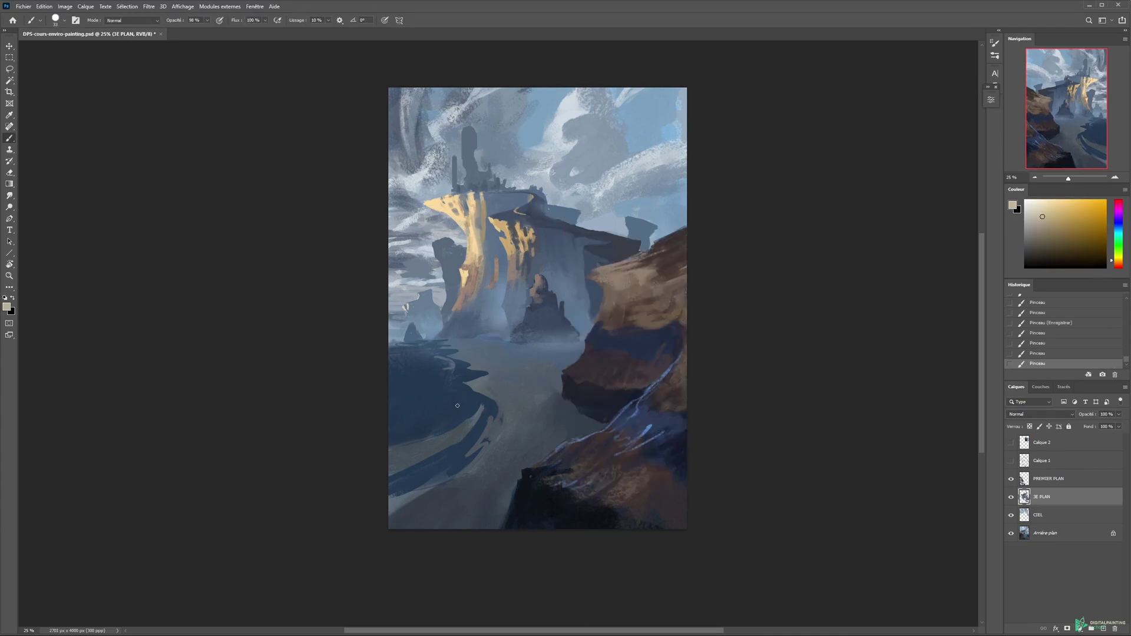
pyautogui.moveTo(641, 247)
pyautogui.mouseDown()
pyautogui.moveTo(412, 268)
pyautogui.moveTo(677, 500)
pyautogui.moveTo(518, 480)
pyautogui.mouseUp()
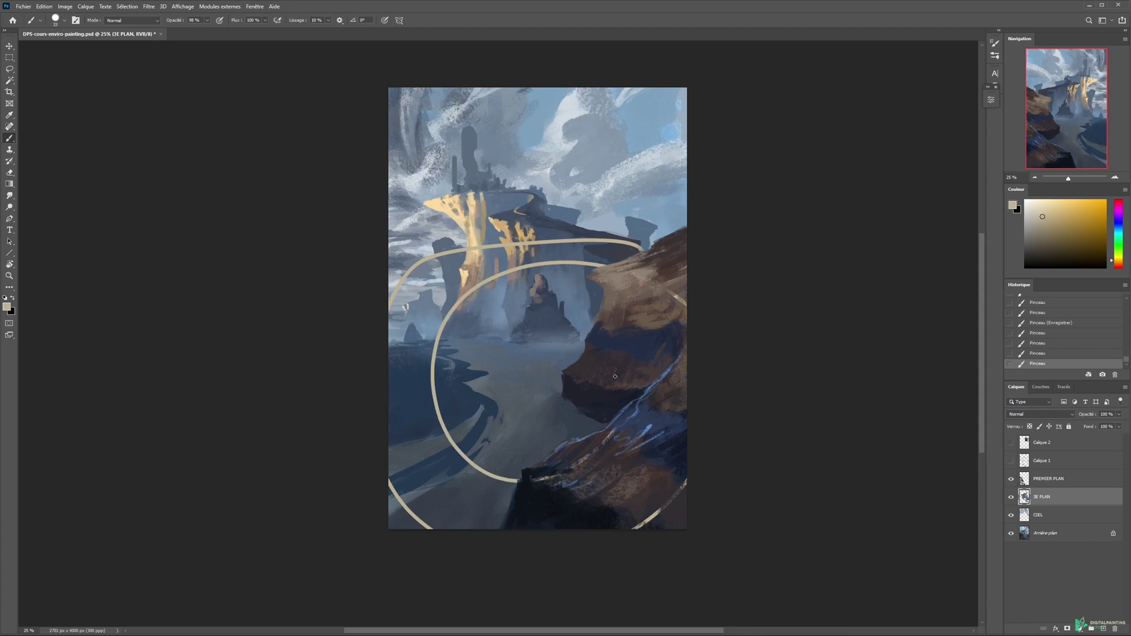
pyautogui.hotkey('ctrl', 'alt', 'z')
pyautogui.hotkey('ctrl', 'alt', 'z')
pyautogui.hotkey('ctrl', 'alt', 'z')
pyautogui.hotkey('ctrl', 'alt', 'z')
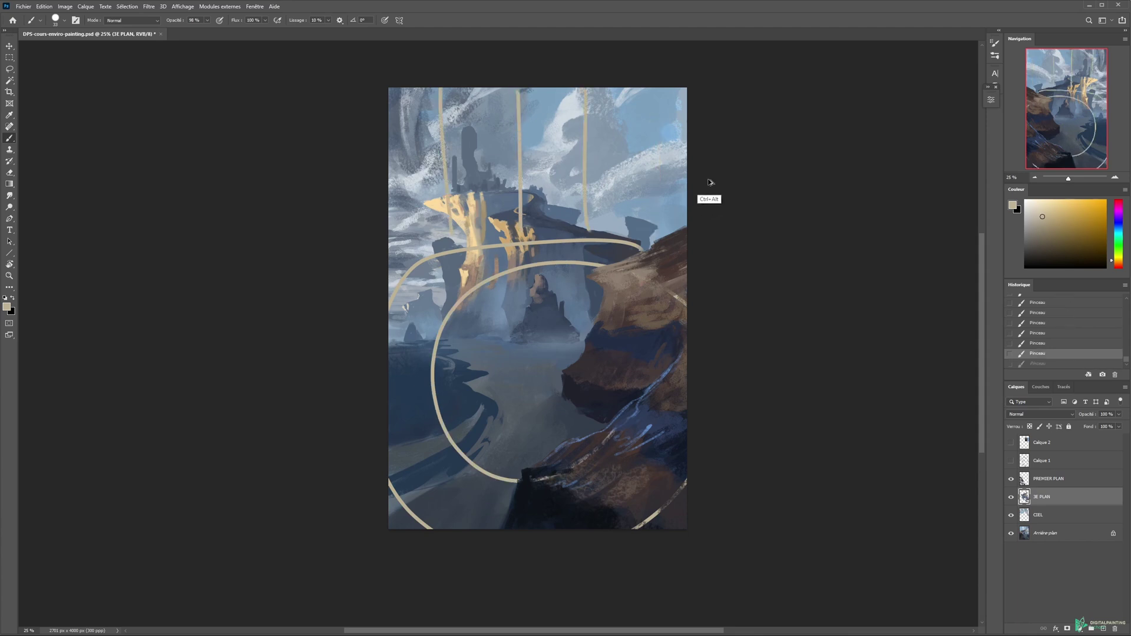
pyautogui.hotkey('ctrl', 'alt', 'z')
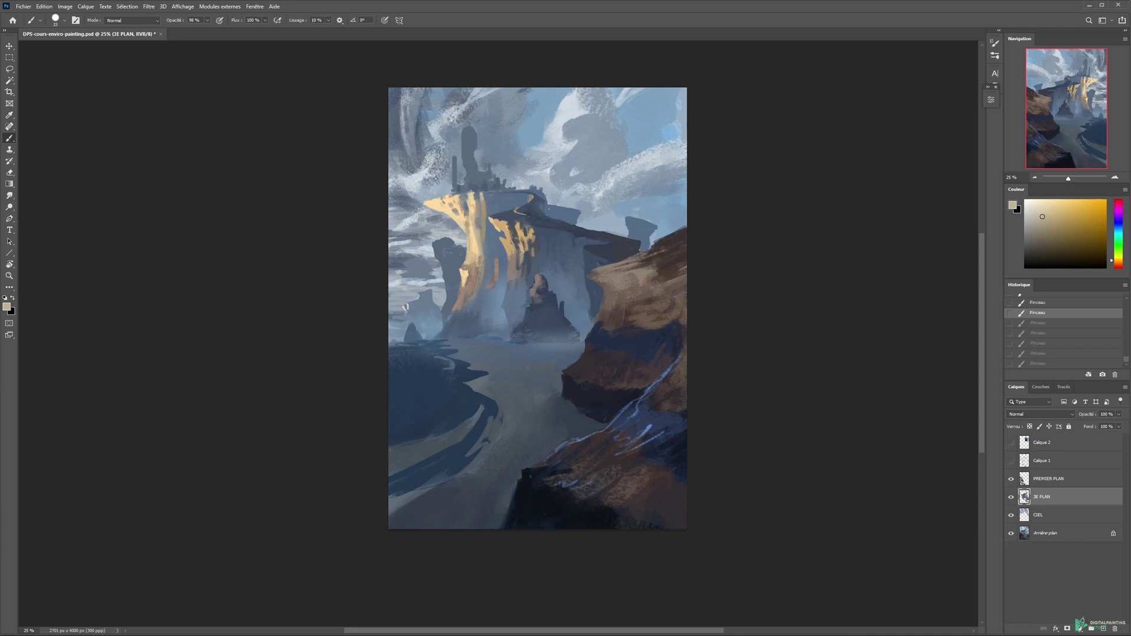
# Step: Try beige guide strokes over the tower and cliff area, and undo them
pyautogui.moveTo(457, 175)
pyautogui.mouseDown()
pyautogui.moveTo(472, 174)
pyautogui.moveTo(560, 299)
pyautogui.mouseUp()
pyautogui.hotkey('ctrl', 'alt', 'z')
pyautogui.moveTo(518, 139)
pyautogui.mouseDown()
pyautogui.moveTo(627, 235)
pyautogui.moveTo(438, 184)
pyautogui.mouseUp()
pyautogui.hotkey('ctrl', 'z')
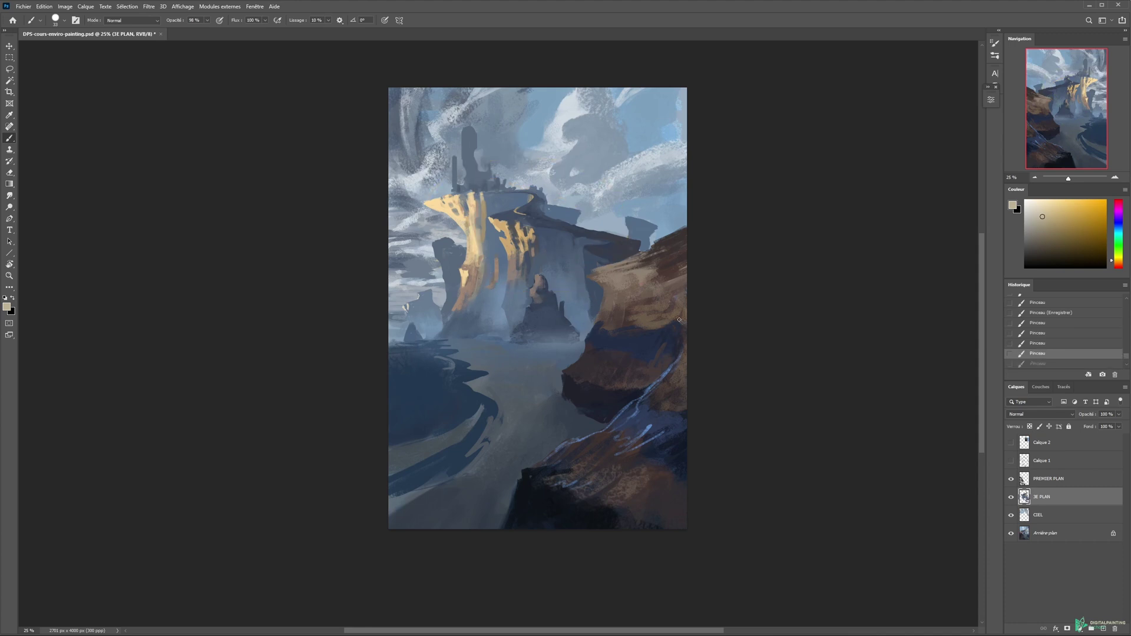
# Step: Draw beige guide strokes across the foreground rocks and around the lake to show the flow, and undo them
pyautogui.moveTo(618, 396); pyautogui.dragTo(536, 445)
pyautogui.hotkey('ctrl', 'z')
pyautogui.moveTo(557, 392)
pyautogui.mouseDown()
pyautogui.moveTo(518, 372)
pyautogui.moveTo(624, 424)
pyautogui.moveTo(694, 405)
pyautogui.moveTo(618, 462)
pyautogui.mouseUp()
pyautogui.hotkey('ctrl', 'z')
pyautogui.moveTo(593, 332)
pyautogui.mouseDown()
pyautogui.moveTo(400, 120)
pyautogui.moveTo(677, 200)
pyautogui.moveTo(533, 347)
pyautogui.moveTo(398, 183)
pyautogui.moveTo(639, 154)
pyautogui.mouseUp()
pyautogui.hotkey('ctrl', 'z')
pyautogui.hotkey('ctrl', 'z')
pyautogui.moveTo(565, 369)
pyautogui.mouseDown()
pyautogui.moveTo(393, 382)
pyautogui.moveTo(391, 500)
pyautogui.moveTo(610, 488)
pyautogui.moveTo(570, 383)
pyautogui.moveTo(477, 383)
pyautogui.mouseUp()
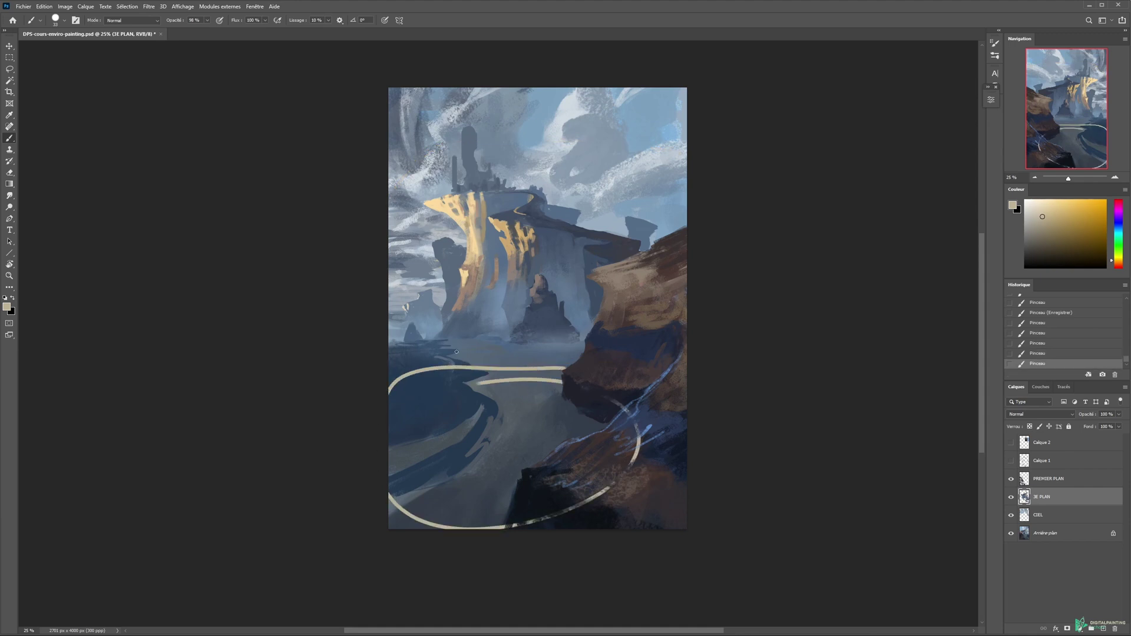
pyautogui.hotkey('ctrl', 'z')
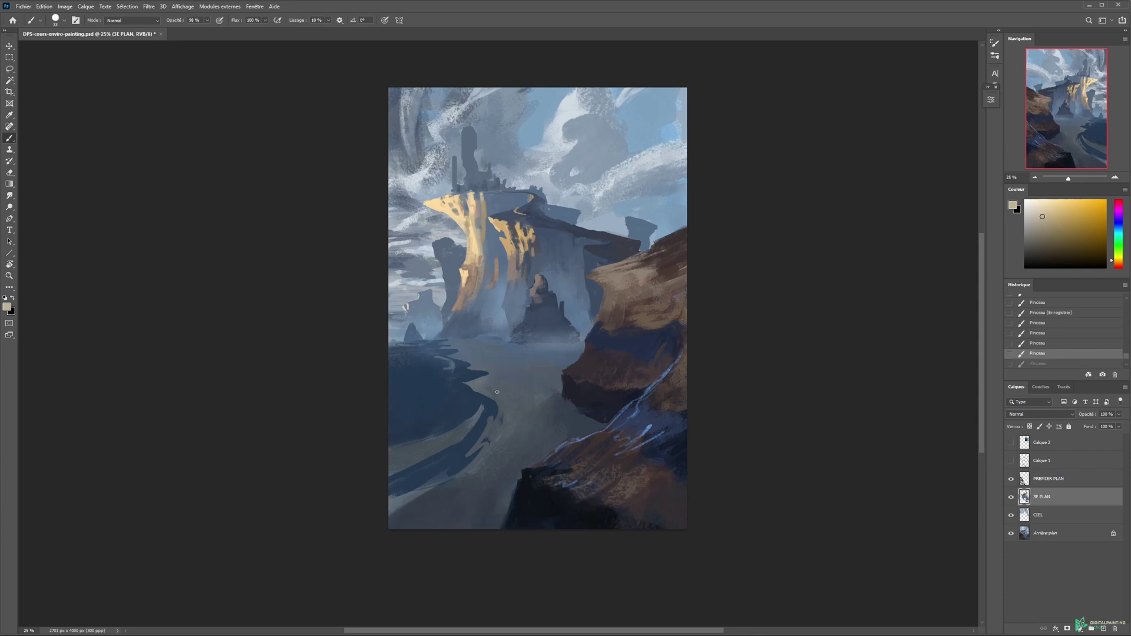
# Step: Sample grey and dark blue from the lake area and paint thin curved ripples beside the water channel
pyautogui.keyDown('alt'); pyautogui.click(503, 457); pyautogui.keyUp('alt')
pyautogui.moveTo(489, 447)
pyautogui.mouseDown()
pyautogui.moveTo(492, 427)
pyautogui.moveTo(453, 479)
pyautogui.moveTo(418, 474)
pyautogui.mouseUp()
pyautogui.hotkey('ctrl', 'z')
pyautogui.hotkey('ctrl', 'z')
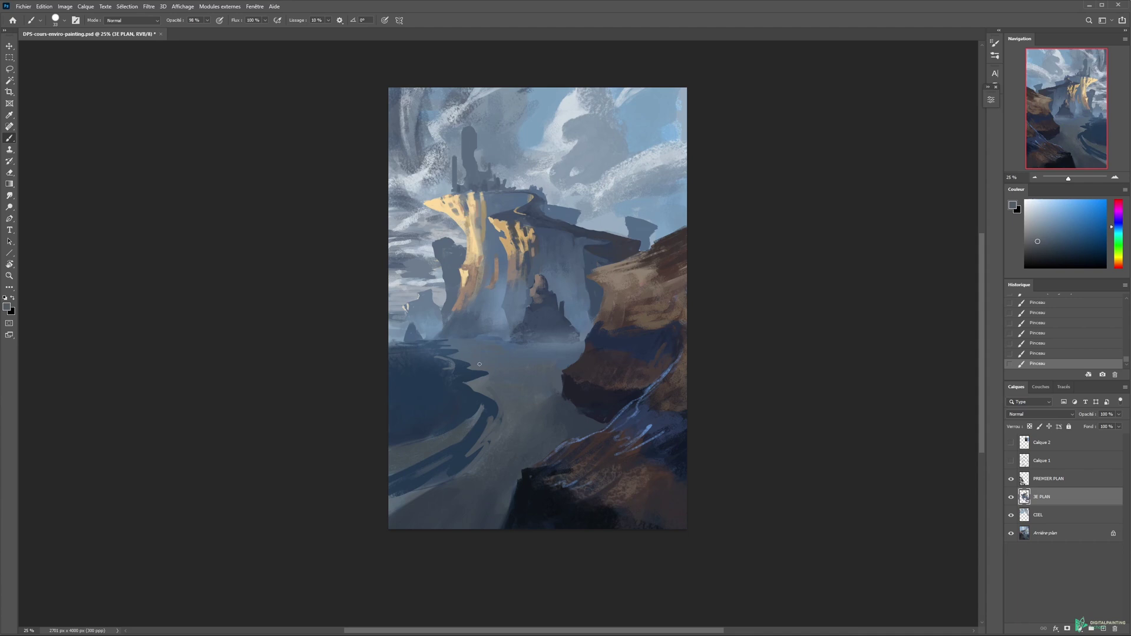
pyautogui.keyDown('alt'); pyautogui.click(459, 415); pyautogui.keyUp('alt')
pyautogui.moveTo(507, 394); pyautogui.dragTo(516, 408)
pyautogui.moveTo(422, 322)
pyautogui.mouseDown()
pyautogui.moveTo(489, 229)
pyautogui.moveTo(489, 257)
pyautogui.moveTo(439, 239)
pyautogui.moveTo(439, 357)
pyautogui.moveTo(473, 394)
pyautogui.moveTo(460, 459)
pyautogui.mouseUp()
pyautogui.hotkey('ctrl', 'z')
# Step: Sample warm yellow from the sunlit cliff and paint pale curved streaks along the water's bends
pyautogui.keyDown('alt'); pyautogui.click(463, 218); pyautogui.keyUp('alt')
pyautogui.hotkey('ctrl', 'z')
pyautogui.hotkey('ctrl', 'z')
pyautogui.moveTo(475, 419); pyautogui.dragTo(414, 454)
pyautogui.moveTo(467, 422)
pyautogui.mouseDown()
pyautogui.moveTo(436, 456)
pyautogui.moveTo(491, 435)
pyautogui.moveTo(454, 488)
pyautogui.mouseUp()
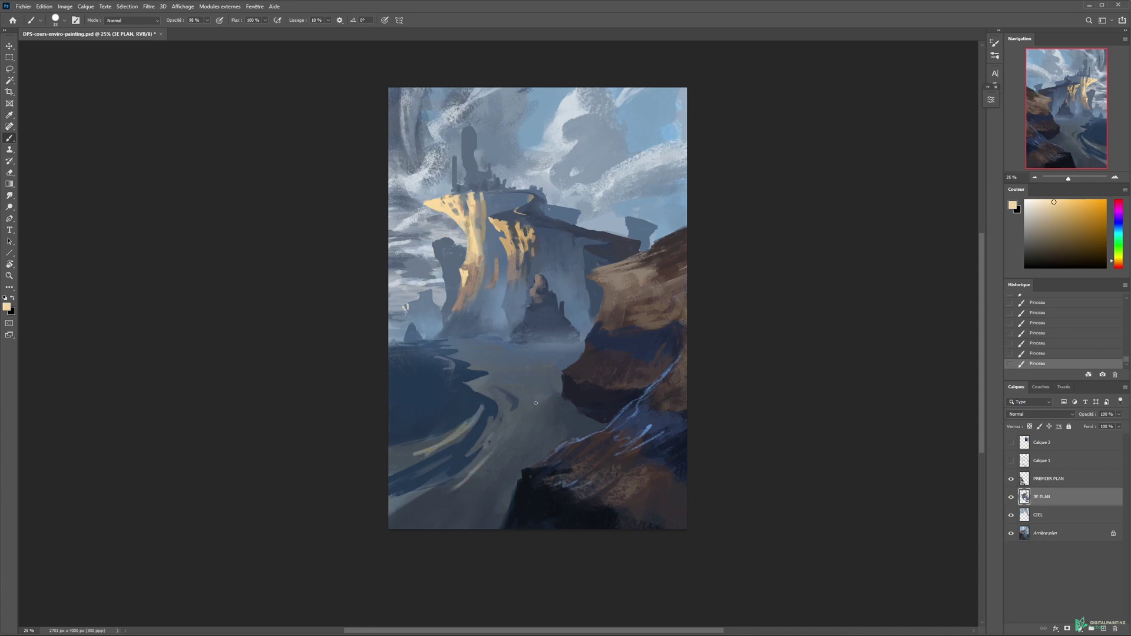
pyautogui.moveTo(677, 345)
pyautogui.mouseDown()
pyautogui.moveTo(553, 380)
pyautogui.moveTo(573, 476)
pyautogui.moveTo(686, 416)
pyautogui.mouseUp()
pyautogui.hotkey('ctrl', 'z')
pyautogui.hotkey('ctrl', 'z')
# Step: Draw red right-angled guides over the three cliff faces as a straight-edged alternative, and undo them
pyautogui.moveTo(1098, 204); pyautogui.dragTo(1115, 200)
pyautogui.moveTo(436, 201)
pyautogui.mouseDown()
pyautogui.moveTo(450, 309)
pyautogui.moveTo(454, 195)
pyautogui.moveTo(516, 189)
pyautogui.moveTo(493, 316)
pyautogui.mouseUp()
pyautogui.moveTo(488, 218)
pyautogui.mouseDown()
pyautogui.moveTo(564, 207)
pyautogui.moveTo(538, 269)
pyautogui.moveTo(548, 337)
pyautogui.mouseUp()
pyautogui.hotkey('ctrl', 'z')
pyautogui.moveTo(541, 237); pyautogui.dragTo(625, 225)
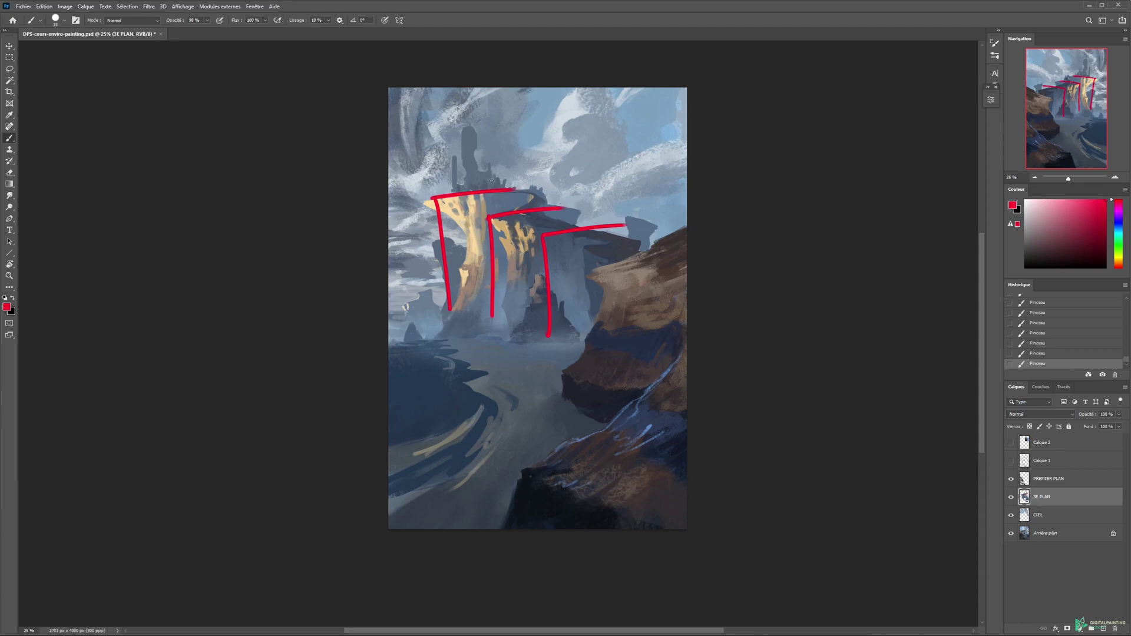
pyautogui.hotkey('ctrl', 'z')
pyautogui.hotkey('ctrl', 'z')
pyautogui.hotkey('ctrl', 'z')
pyautogui.hotkey('ctrl', 'z')
pyautogui.hotkey('ctrl', 'z')
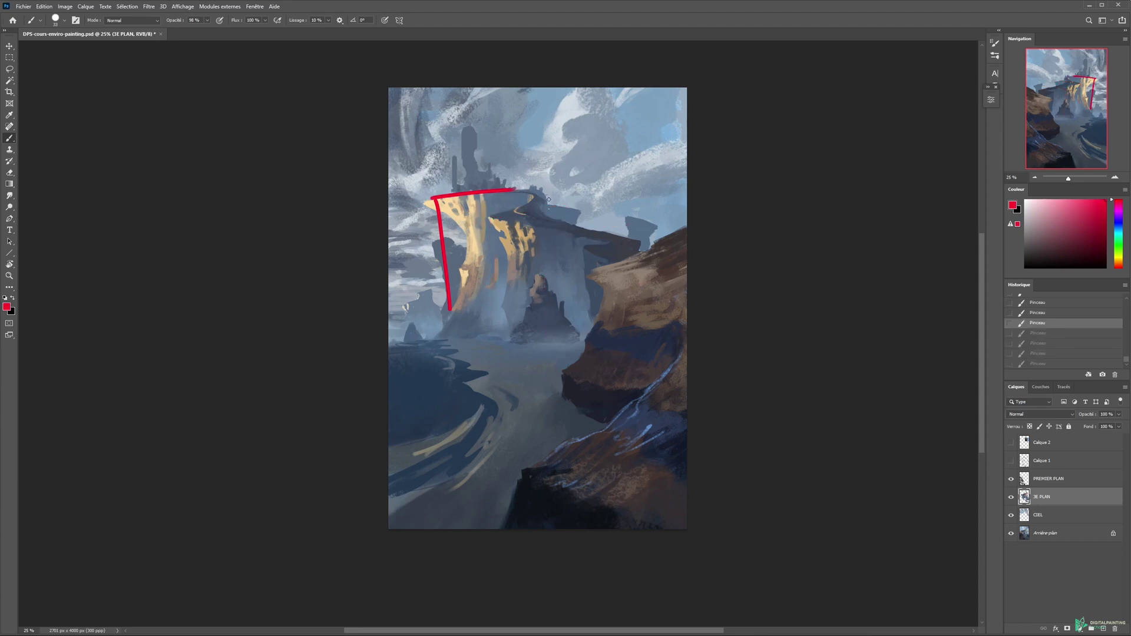
pyautogui.hotkey('ctrl', 'z')
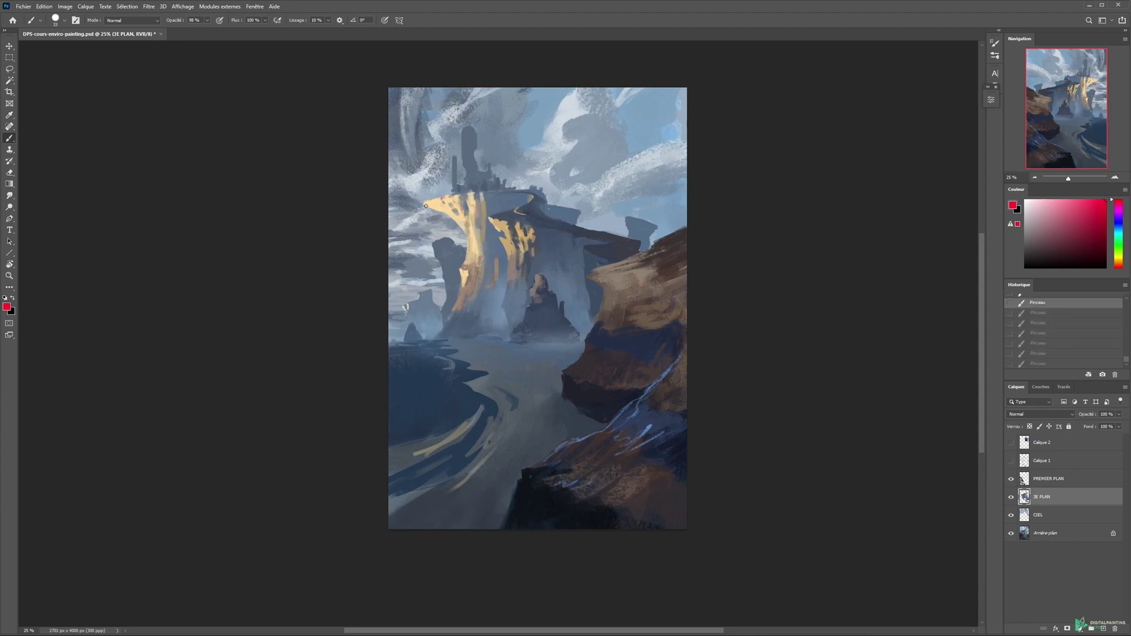
# Step: Trace the cliffs' pointed overhangs and curved faces with red guide lines, and undo them
pyautogui.moveTo(426, 205)
pyautogui.mouseDown()
pyautogui.moveTo(464, 228)
pyautogui.moveTo(456, 289)
pyautogui.mouseUp()
pyautogui.moveTo(424, 205)
pyautogui.mouseDown()
pyautogui.moveTo(494, 190)
pyautogui.moveTo(527, 209)
pyautogui.moveTo(512, 309)
pyautogui.mouseUp()
pyautogui.hotkey('ctrl', 'z')
pyautogui.hotkey('ctrl', 'z')
pyautogui.moveTo(488, 217)
pyautogui.mouseDown()
pyautogui.moveTo(503, 298)
pyautogui.moveTo(523, 209)
pyautogui.mouseUp()
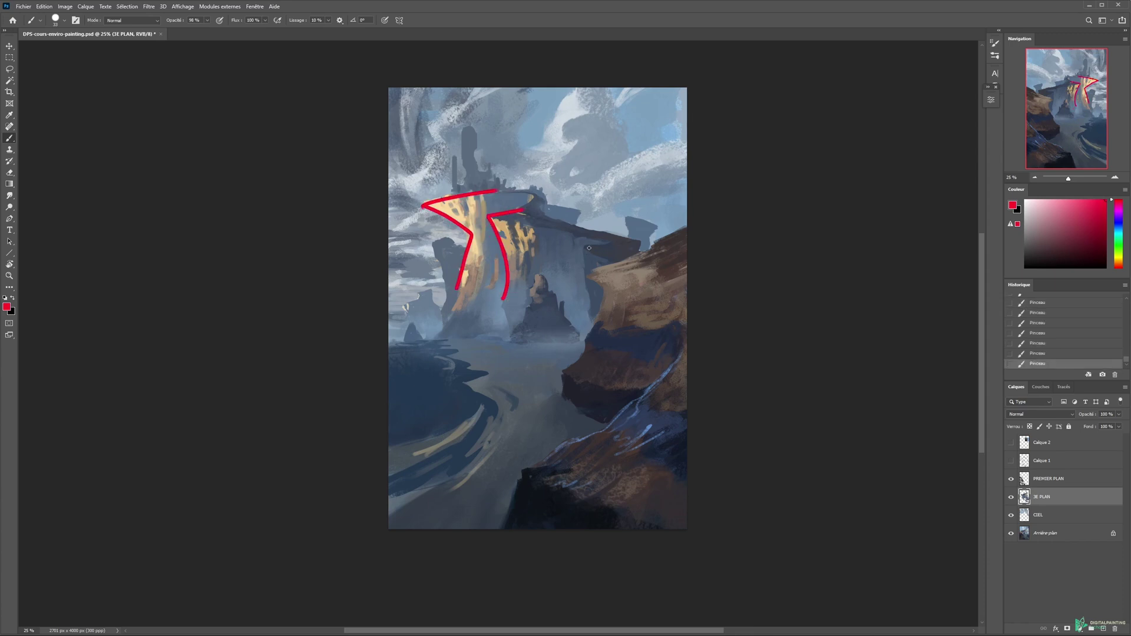
pyautogui.moveTo(584, 244)
pyautogui.mouseDown()
pyautogui.moveTo(640, 244)
pyautogui.moveTo(534, 203)
pyautogui.moveTo(469, 189)
pyautogui.mouseUp()
pyautogui.hotkey('ctrl', 'z')
pyautogui.hotkey('ctrl', 'z')
pyautogui.hotkey('ctrl', 'z')
pyautogui.hotkey('ctrl', 'z')
pyautogui.hotkey('ctrl', 'z')
pyautogui.hotkey('ctrl', 'z')
pyautogui.hotkey('ctrl', 'z')
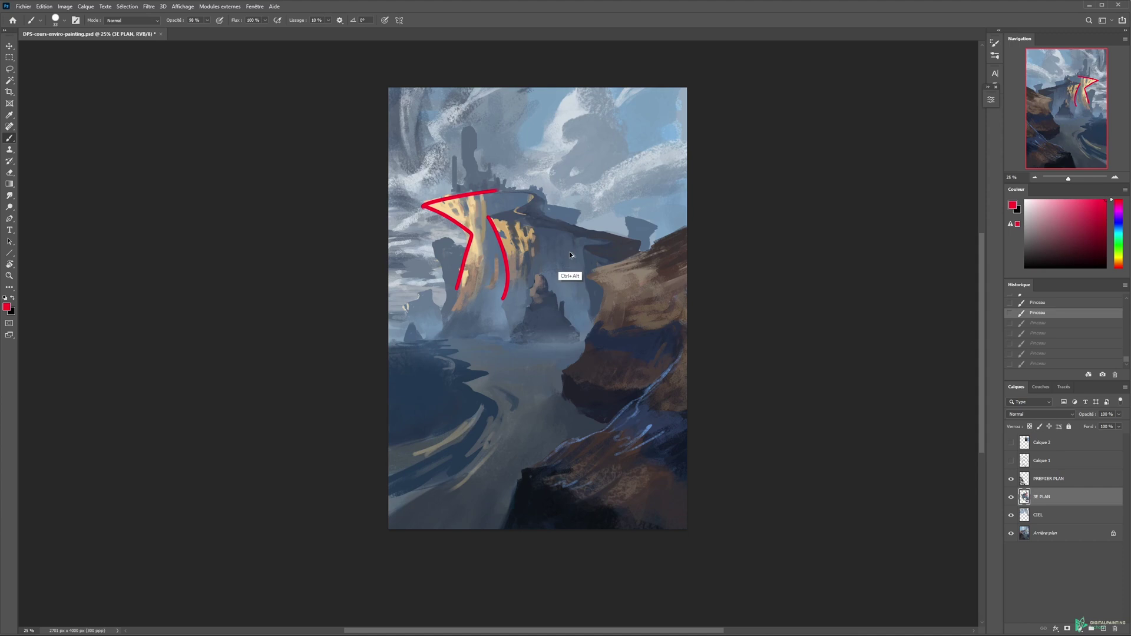
pyautogui.hotkey('ctrl', 'z')
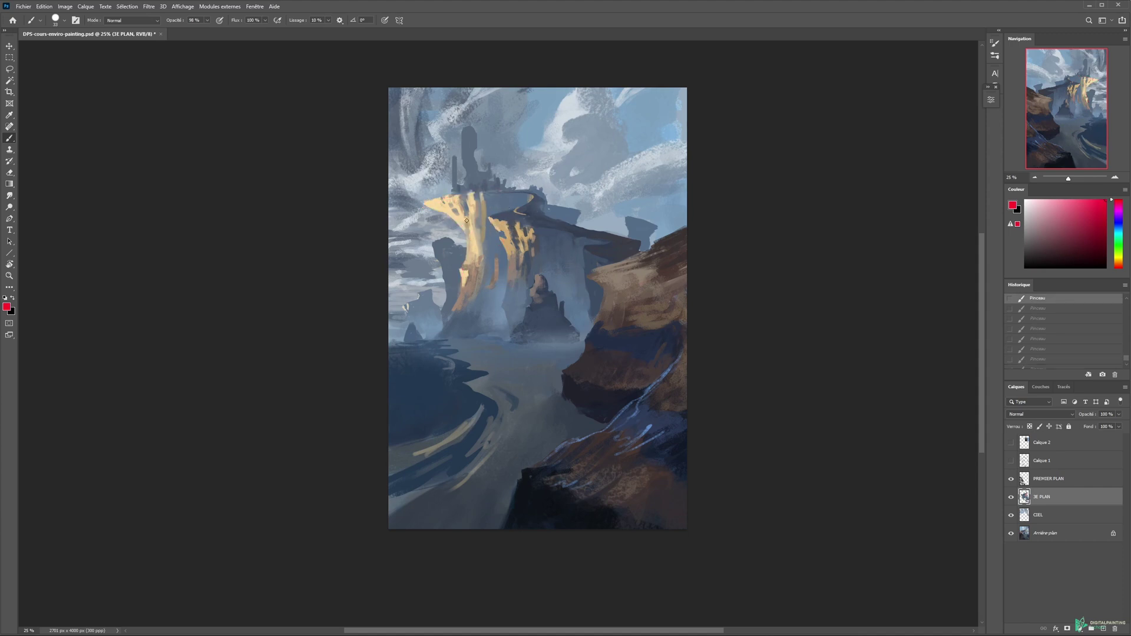
# Step: Sample blue-grey from the distant rocks and paint a small touch on the upper edge of their silhouette
pyautogui.keyDown('alt'); pyautogui.click(446, 291); pyautogui.keyUp('alt')
pyautogui.keyDown('alt'); pyautogui.click(429, 317); pyautogui.keyUp('alt')
pyautogui.moveTo(429, 291); pyautogui.dragTo(425, 287)
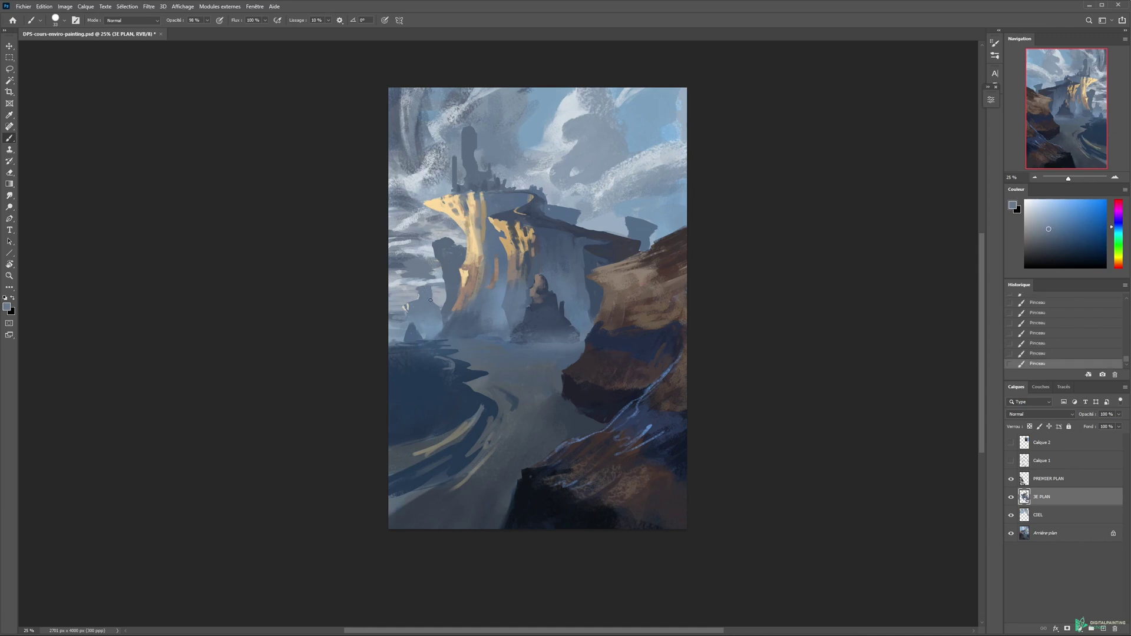
# Step: Sample shadow tones from the rock bridge and cliff face, and circle the bridge with a temporary guide
pyautogui.keyDown('alt'); pyautogui.click(577, 232); pyautogui.keyUp('alt')
pyautogui.keyDown('alt'); pyautogui.click(608, 228); pyautogui.keyUp('alt')
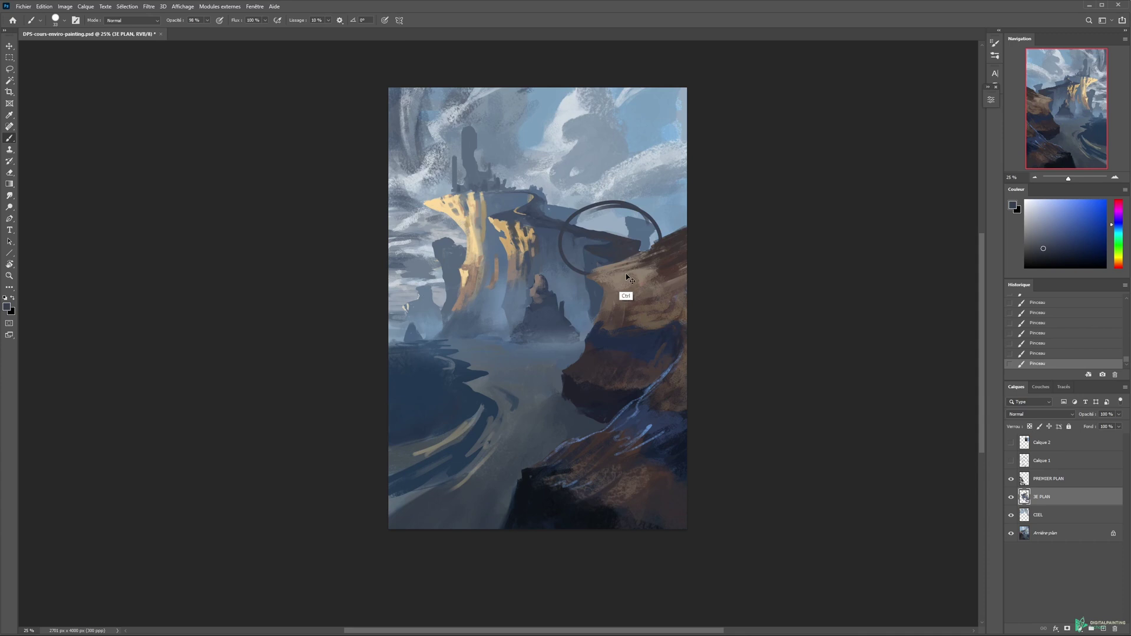
pyautogui.keyDown('alt'); pyautogui.click(514, 248); pyautogui.keyUp('alt')
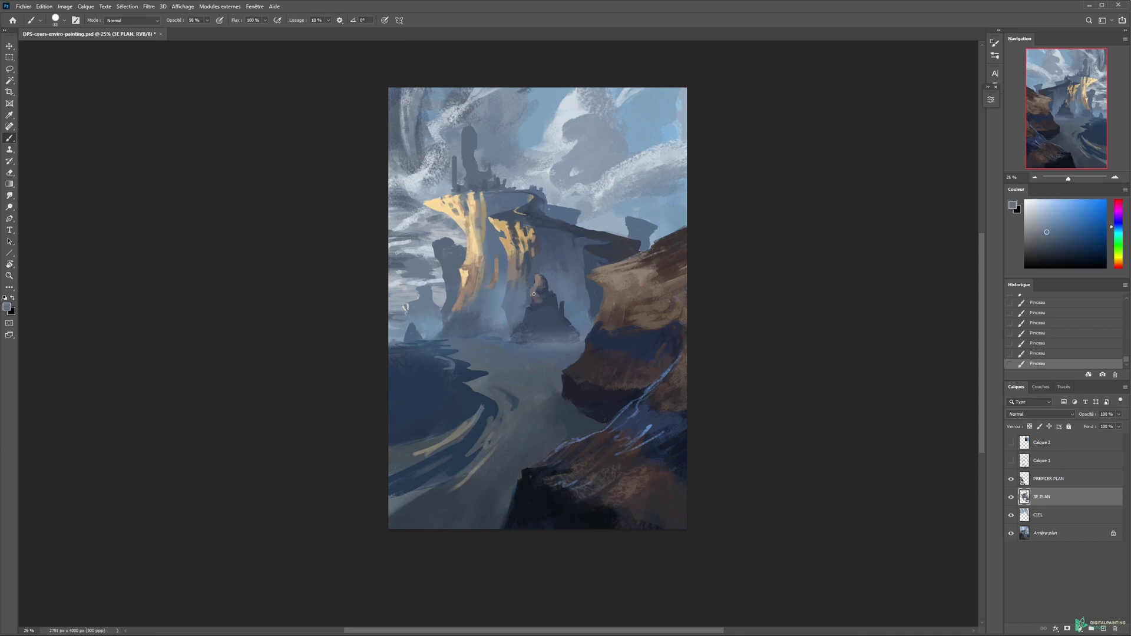
pyautogui.keyDown('ctrl'); pyautogui.click(537, 257); pyautogui.keyUp('ctrl')
pyautogui.keyDown('ctrl'); pyautogui.click(536, 256); pyautogui.keyUp('ctrl')
pyautogui.keyDown('alt'); pyautogui.click(545, 240); pyautogui.keyUp('alt')
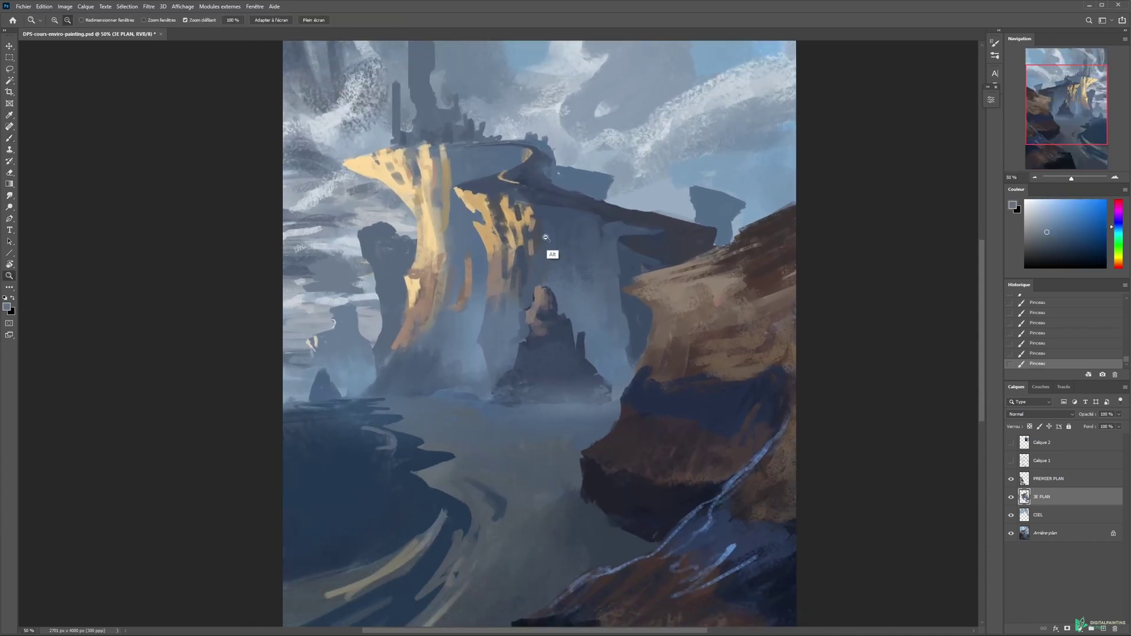
pyautogui.moveTo(581, 203); pyautogui.dragTo(576, 212)
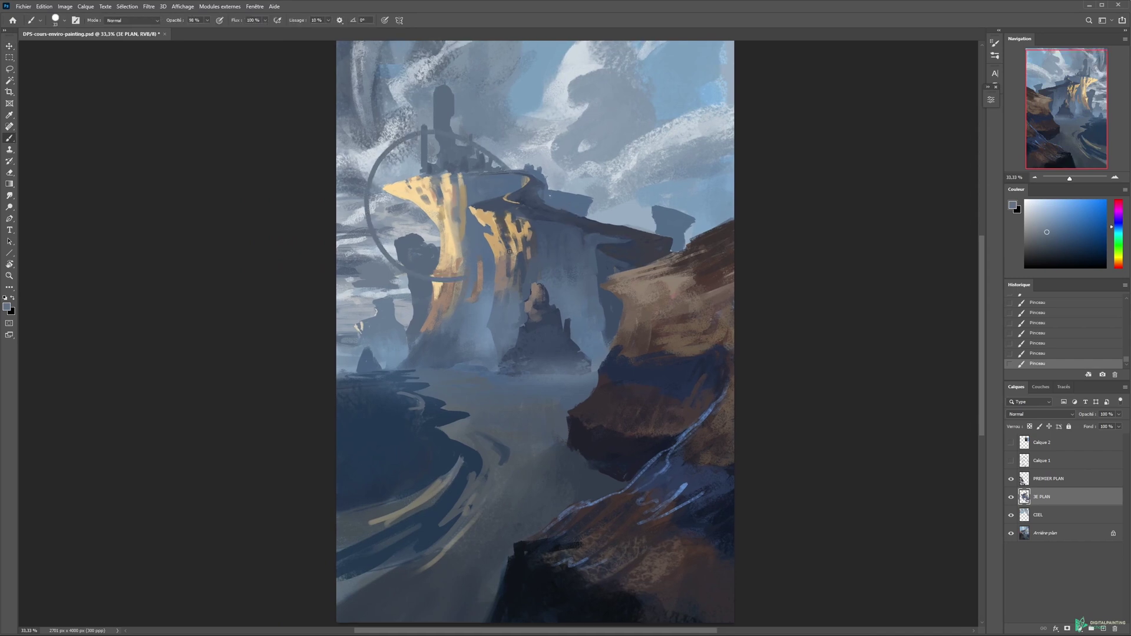
# Step: Sample the tower cliff's sunlit yellow and lighten it to a pale cream in the color picker
pyautogui.press('z')
pyautogui.click(412, 155)
pyautogui.press('b')
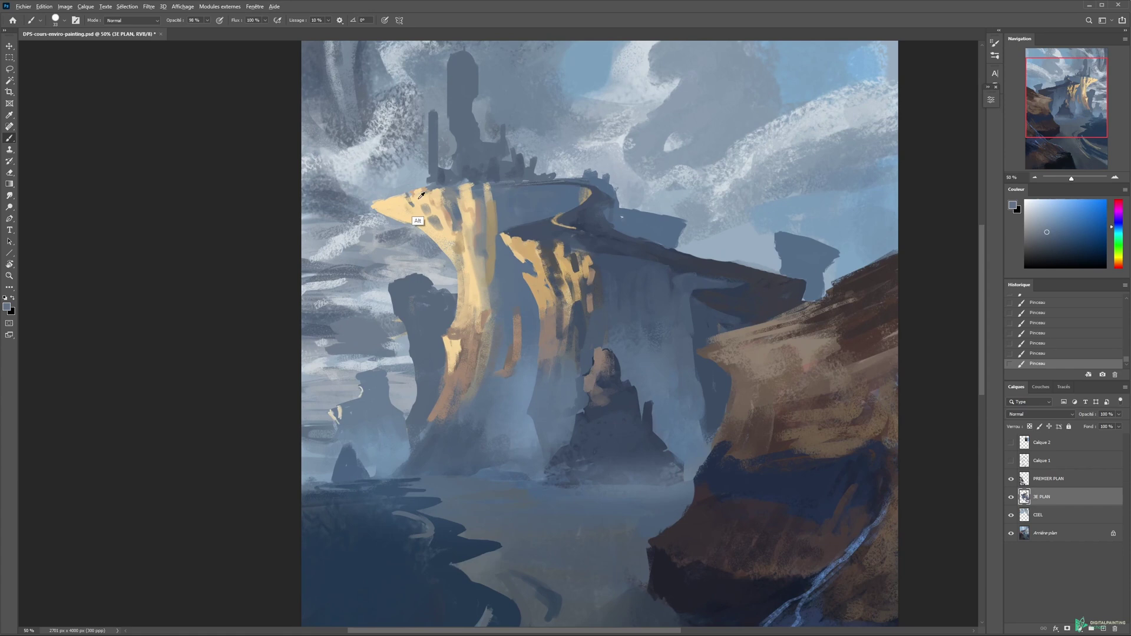
pyautogui.keyDown('alt'); pyautogui.click(419, 221); pyautogui.keyUp('alt')
pyautogui.keyDown('ctrl'); pyautogui.click(424, 180); pyautogui.keyUp('ctrl')
pyautogui.press('n')
pyautogui.click(764, 126)
pyautogui.press('Return')
pyautogui.moveTo(507, 168); pyautogui.dragTo(588, 267)
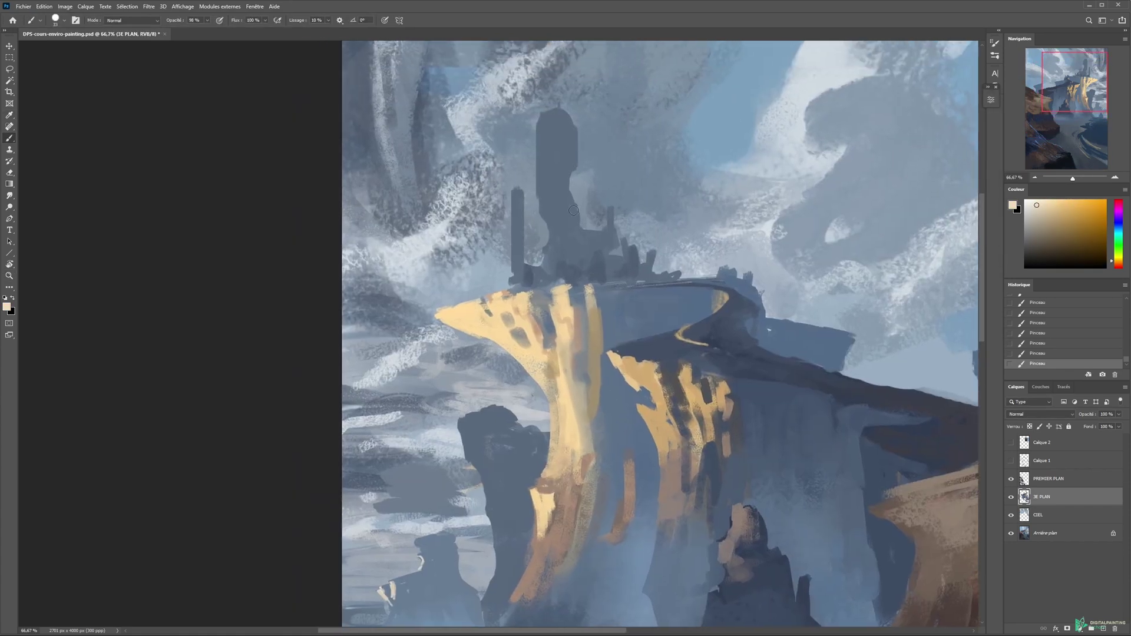
# Step: Pick a 24 px brush preset and paint a narrow cream highlight down the thin tower's lit side
pyautogui.rightClick(590, 217)
pyautogui.click(659, 290)
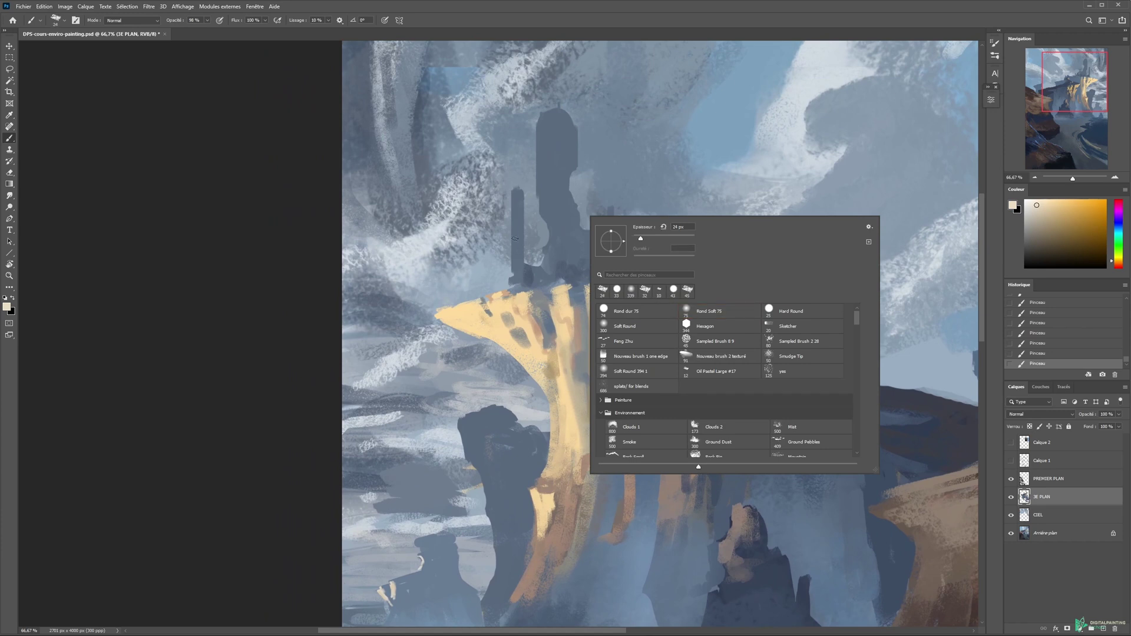
pyautogui.press('Return')
pyautogui.moveTo(511, 234); pyautogui.dragTo(511, 273)
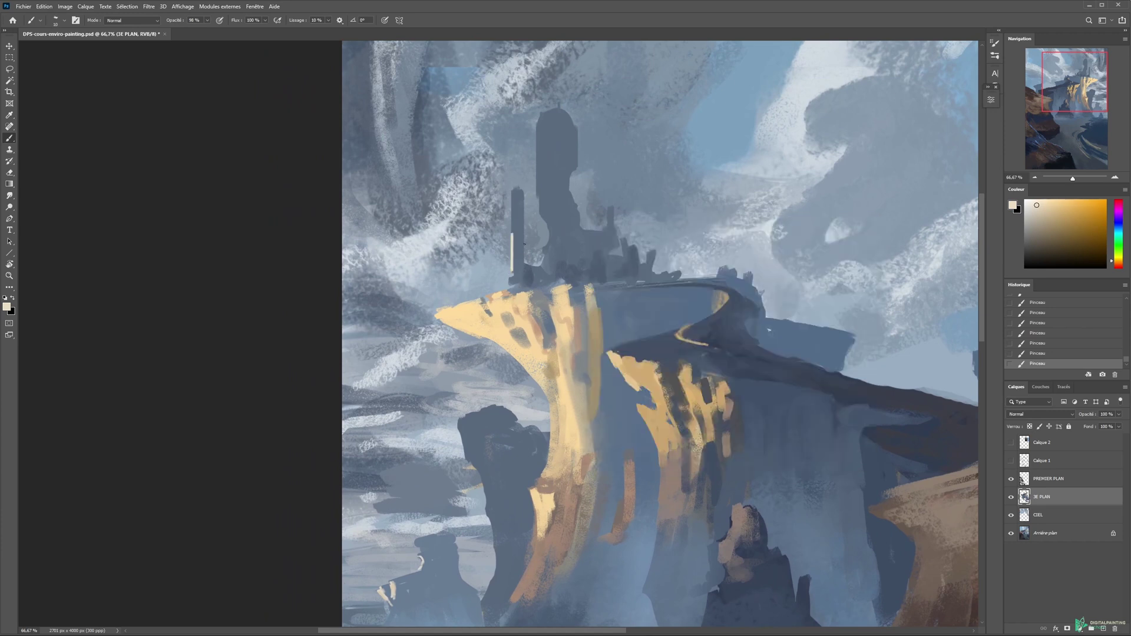
# Step: Try cream highlights along the central tower's lit edge, and undo them
pyautogui.moveTo(538, 194)
pyautogui.mouseDown()
pyautogui.moveTo(539, 115)
pyautogui.moveTo(545, 175)
pyautogui.mouseUp()
pyautogui.hotkey('ctrl', 'z')
pyautogui.hotkey('ctrl', 'z')
pyautogui.keyDown('alt'); pyautogui.rightClick(552, 187); pyautogui.keyUp('alt')
pyautogui.moveTo(544, 117)
pyautogui.mouseDown()
pyautogui.moveTo(548, 217)
pyautogui.moveTo(620, 224)
pyautogui.moveTo(548, 245)
pyautogui.moveTo(550, 229)
pyautogui.moveTo(546, 252)
pyautogui.moveTo(513, 206)
pyautogui.moveTo(516, 278)
pyautogui.moveTo(547, 280)
pyautogui.mouseUp()
pyautogui.hotkey('ctrl', 'z')
pyautogui.hotkey('ctrl', 'z')
# Step: Paint short cream highlights down the central tower and on the small buildings at the cliff edge
pyautogui.rightClick(594, 208)
pyautogui.click(619, 224)
pyautogui.hotkey('ctrl', 'z')
pyautogui.hotkey('ctrl', 'z')
pyautogui.keyDown('alt'); pyautogui.click(524, 262); pyautogui.keyUp('alt')
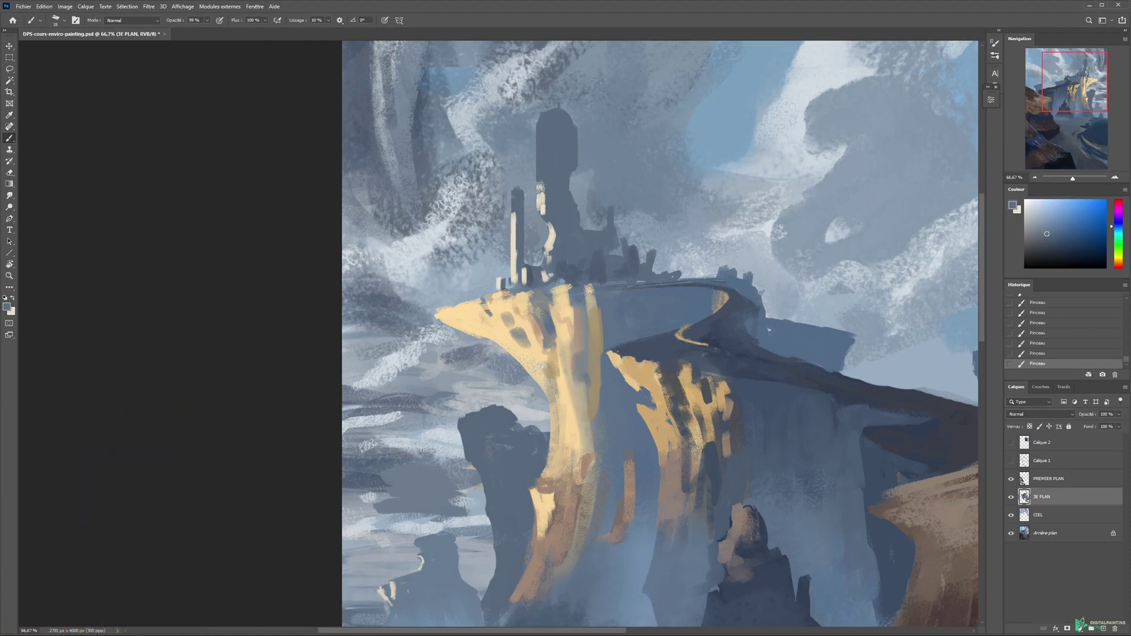
pyautogui.keyDown('alt'); pyautogui.click(559, 247); pyautogui.keyUp('alt')
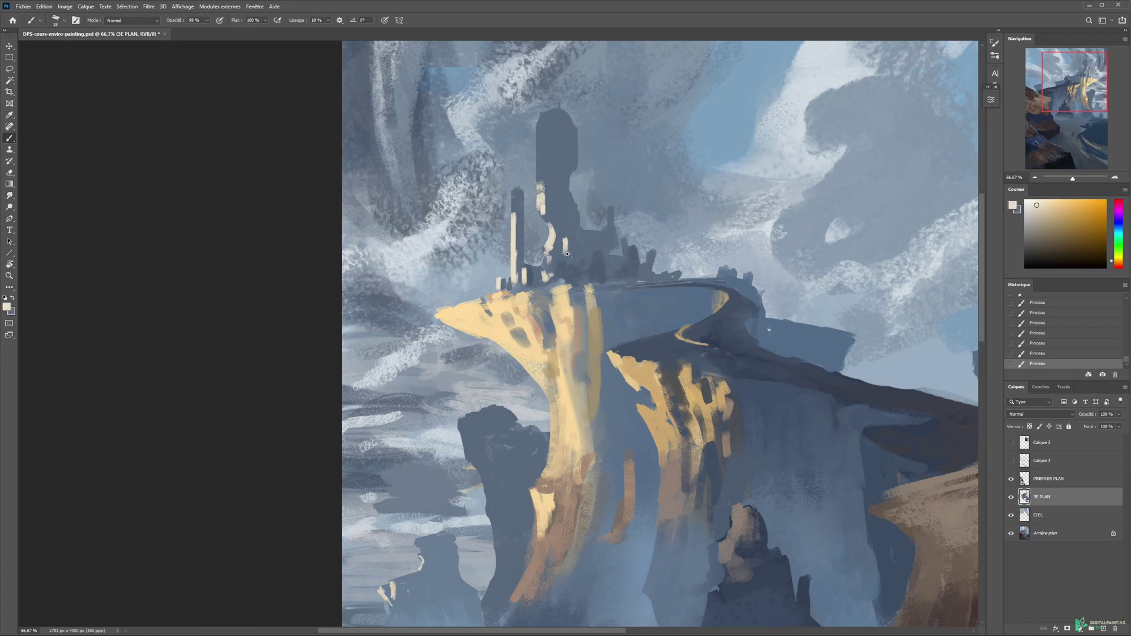
# Step: Try covering the thin tower's highlight with the cliff's warmer yellow, and undo it
pyautogui.keyDown('ctrl'); pyautogui.click(567, 254); pyautogui.keyUp('ctrl')
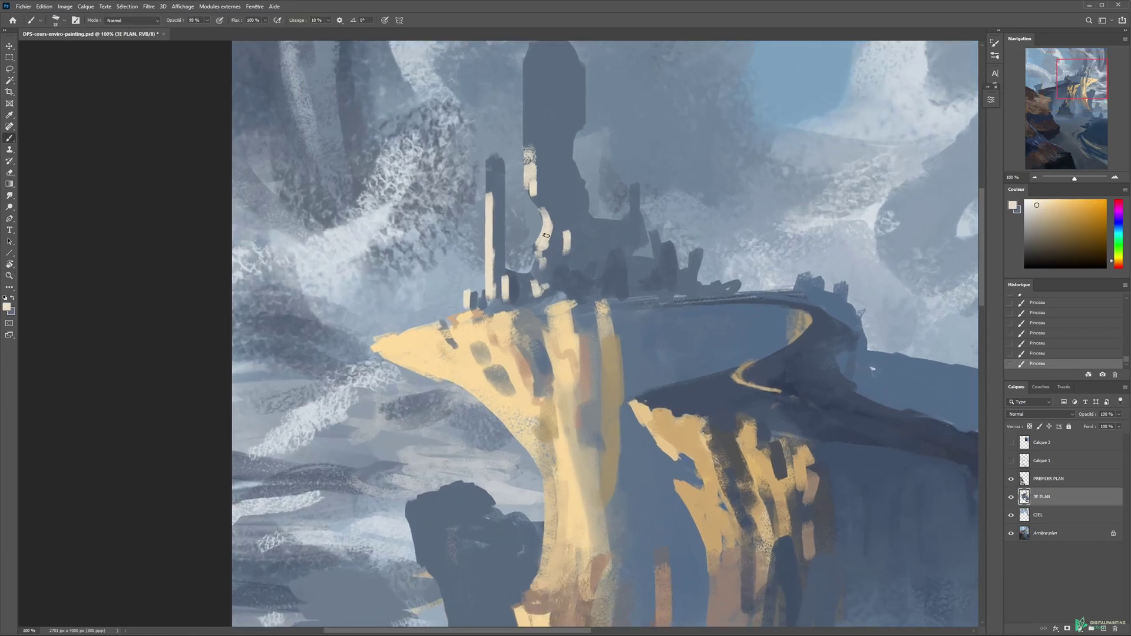
pyautogui.keyDown('ctrl'); pyautogui.click(497, 228); pyautogui.keyUp('ctrl')
pyautogui.moveTo(488, 262)
pyautogui.mouseDown()
pyautogui.moveTo(485, 219)
pyautogui.moveTo(487, 261)
pyautogui.mouseUp()
pyautogui.hotkey('ctrl', 'z')
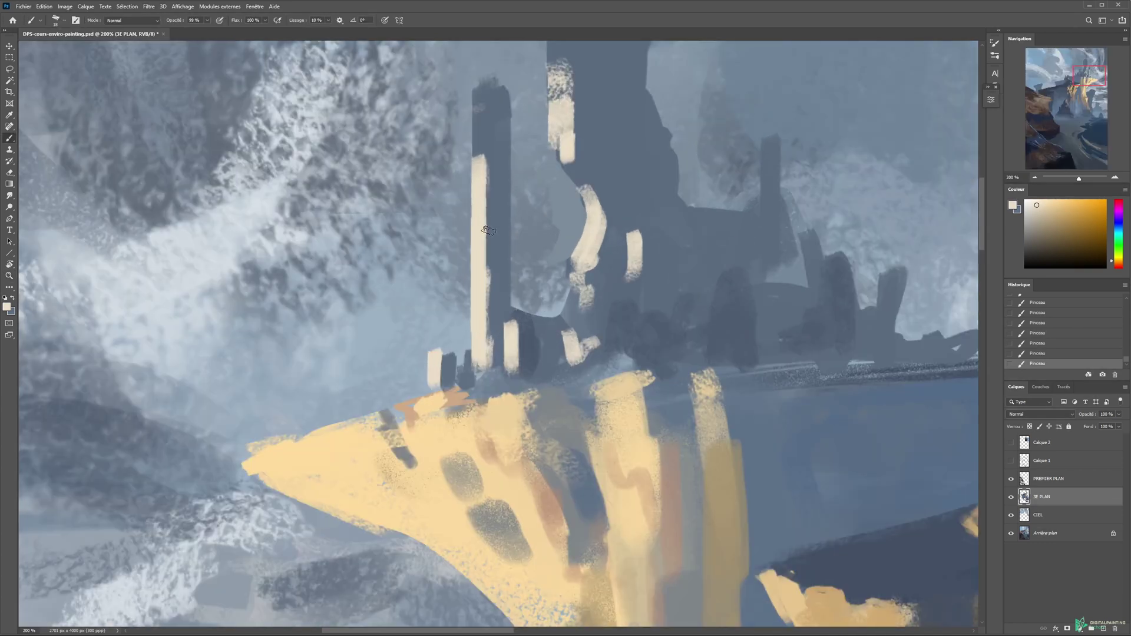
pyautogui.keyDown('alt'); pyautogui.click(450, 461); pyautogui.keyUp('alt')
pyautogui.moveTo(483, 165)
pyautogui.mouseDown()
pyautogui.moveTo(482, 282)
pyautogui.moveTo(485, 263)
pyautogui.mouseUp()
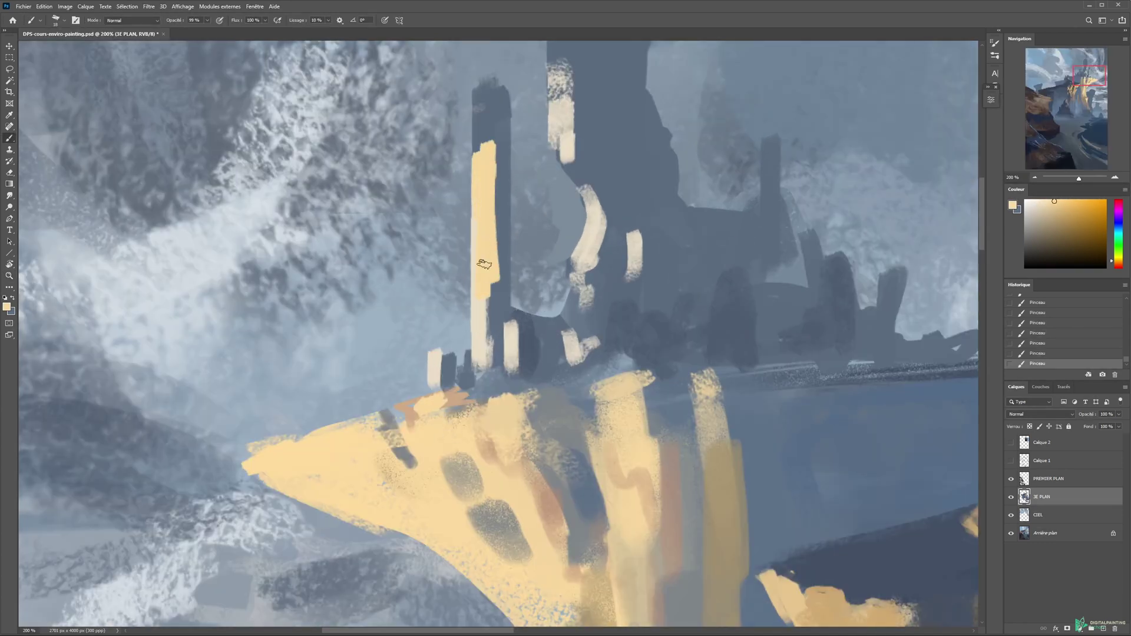
pyautogui.hotkey('ctrl', 'z')
# Step: Compare the towers' cream #e8ddc6 with the cliff's warmer yellow in the color picker
pyautogui.press('n')
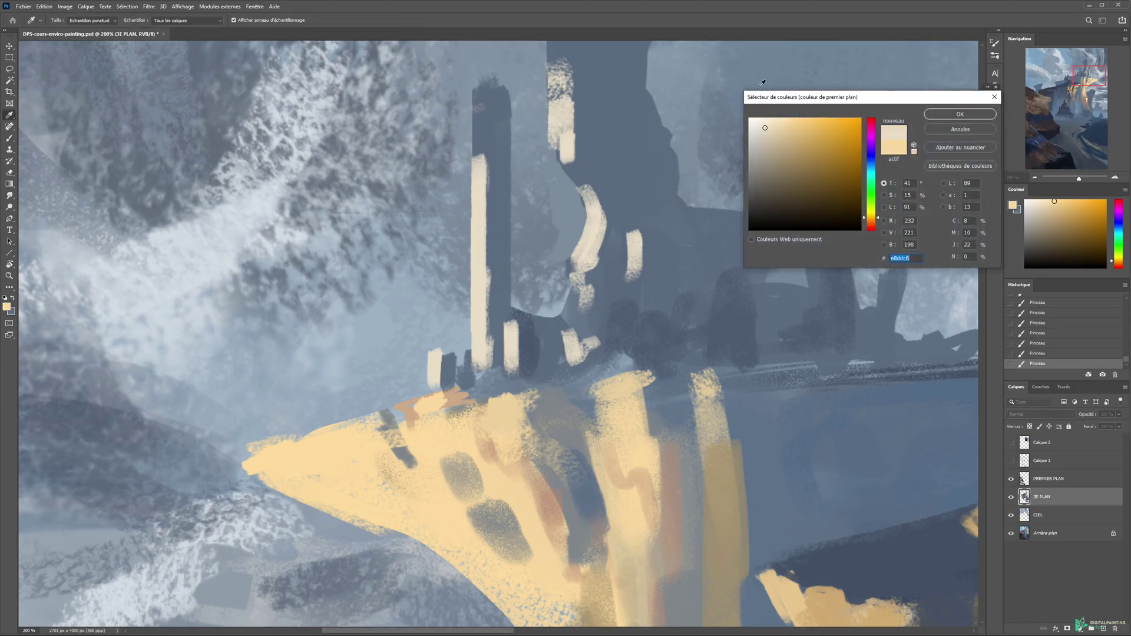
pyautogui.hotkey('ctrl', '-')
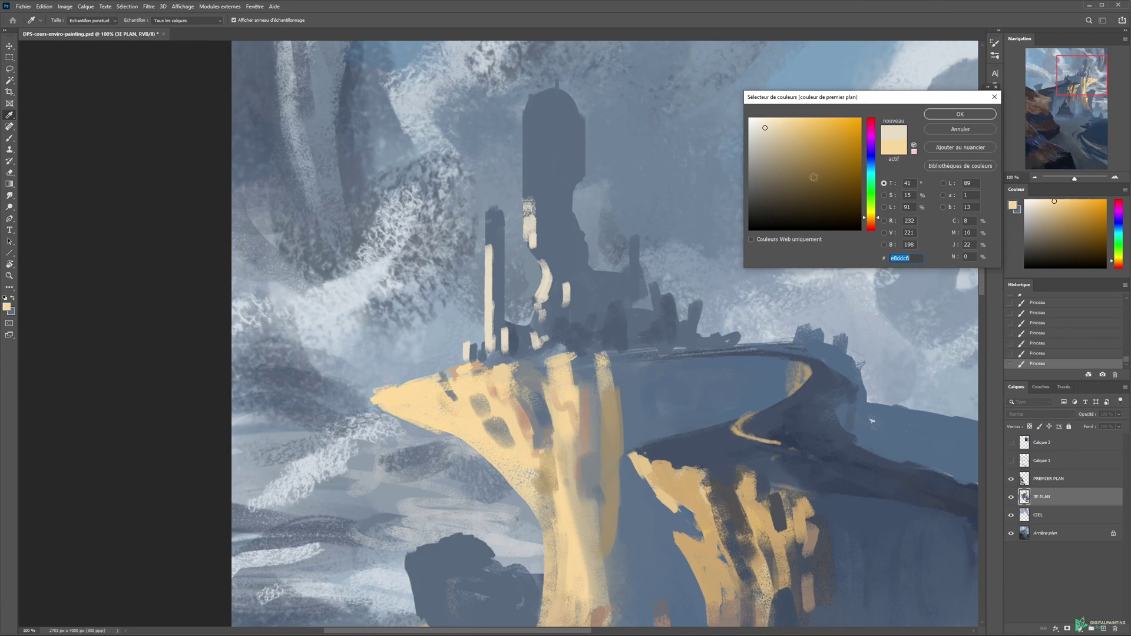
pyautogui.press('Return')
# Step: Draw yellow arrows pointing at the towers and a loop around the sunlit cliff top, and undo them
pyautogui.press('z')
pyautogui.keyDown('alt'); pyautogui.click(553, 306); pyautogui.keyUp('alt')
pyautogui.press('b')
pyautogui.moveTo(457, 283); pyautogui.dragTo(486, 337)
pyautogui.moveTo(481, 306); pyautogui.dragTo(454, 325)
pyautogui.moveTo(465, 237)
pyautogui.mouseDown()
pyautogui.moveTo(510, 247)
pyautogui.moveTo(489, 255)
pyautogui.mouseUp()
pyautogui.moveTo(561, 194)
pyautogui.mouseDown()
pyautogui.moveTo(570, 230)
pyautogui.moveTo(548, 189)
pyautogui.mouseUp()
pyautogui.click(564, 342)
pyautogui.hotkey('ctrl', 'z')
pyautogui.hotkey('ctrl', 'z')
pyautogui.moveTo(626, 346)
pyautogui.mouseDown()
pyautogui.moveTo(568, 423)
pyautogui.moveTo(631, 369)
pyautogui.moveTo(521, 412)
pyautogui.mouseUp()
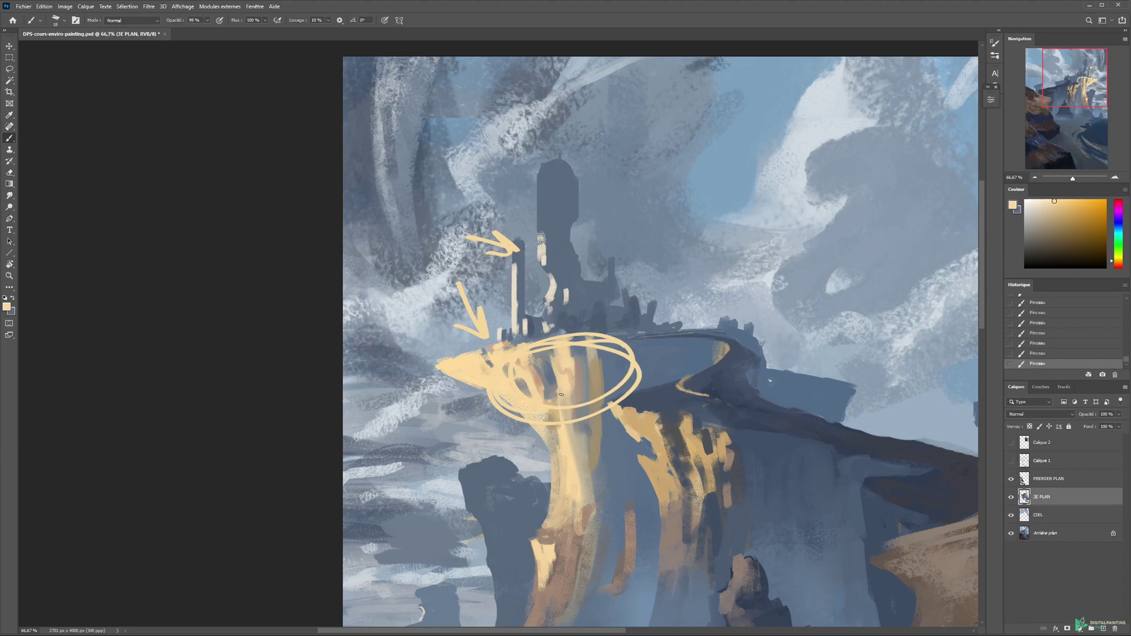
pyautogui.hotkey('ctrl', 'alt', 'z')
pyautogui.hotkey('ctrl', 'alt', 'z')
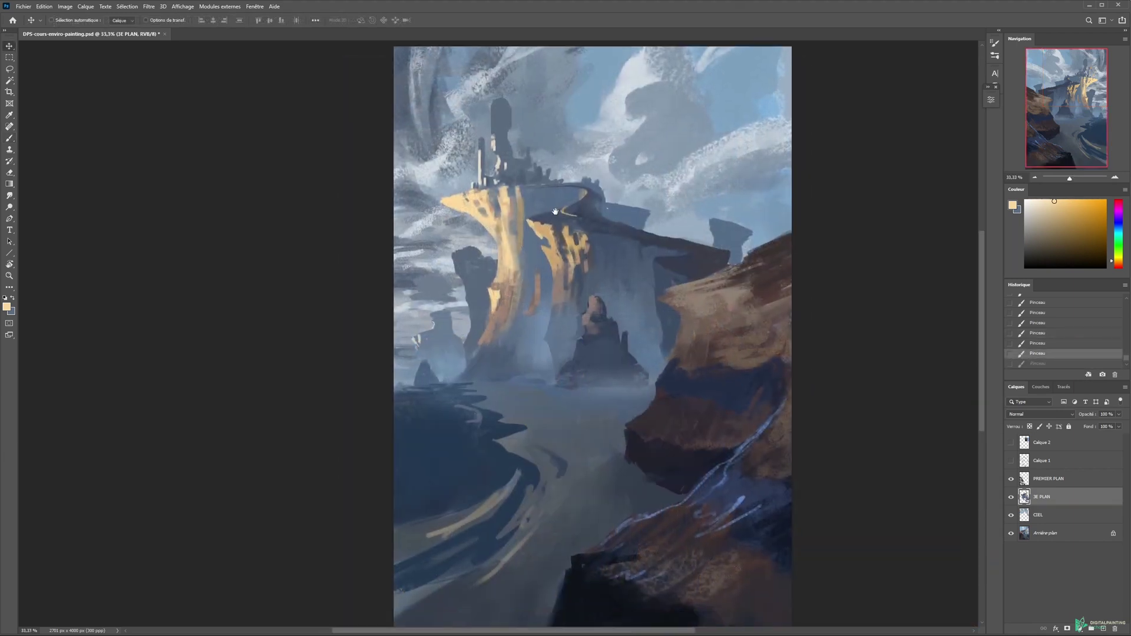
# Step: Add more small cream highlights to the buildings at the foot of the towers and along the city's skyline
pyautogui.press('z')
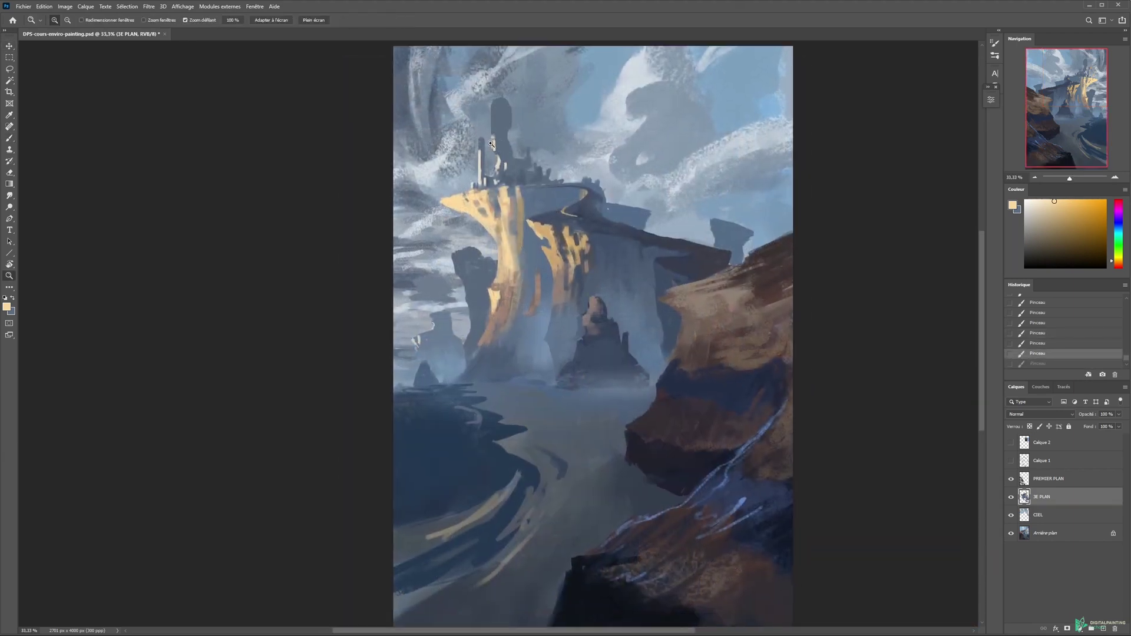
pyautogui.click(499, 164)
pyautogui.click(504, 202)
pyautogui.press('b')
pyautogui.rightClick(523, 201)
pyautogui.moveTo(510, 215)
pyautogui.mouseDown()
pyautogui.moveTo(510, 237)
pyautogui.moveTo(537, 200)
pyautogui.mouseUp()
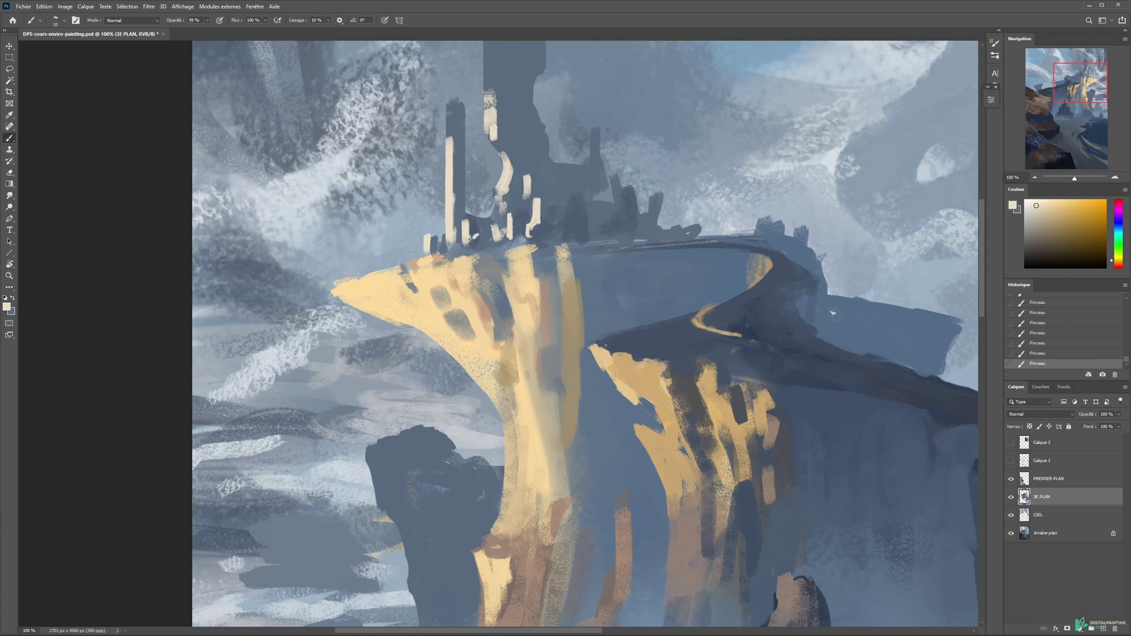
pyautogui.moveTo(506, 200)
pyautogui.mouseDown()
pyautogui.moveTo(506, 230)
pyautogui.moveTo(527, 254)
pyautogui.mouseUp()
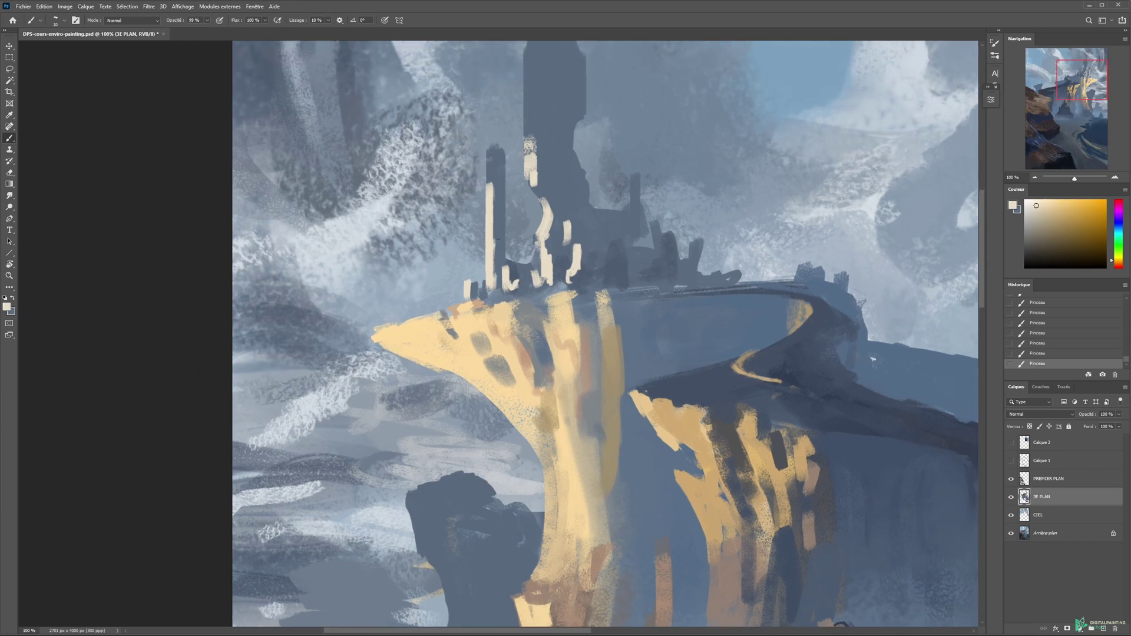
pyautogui.keyDown('alt'); pyautogui.click(635, 215); pyautogui.keyUp('alt')
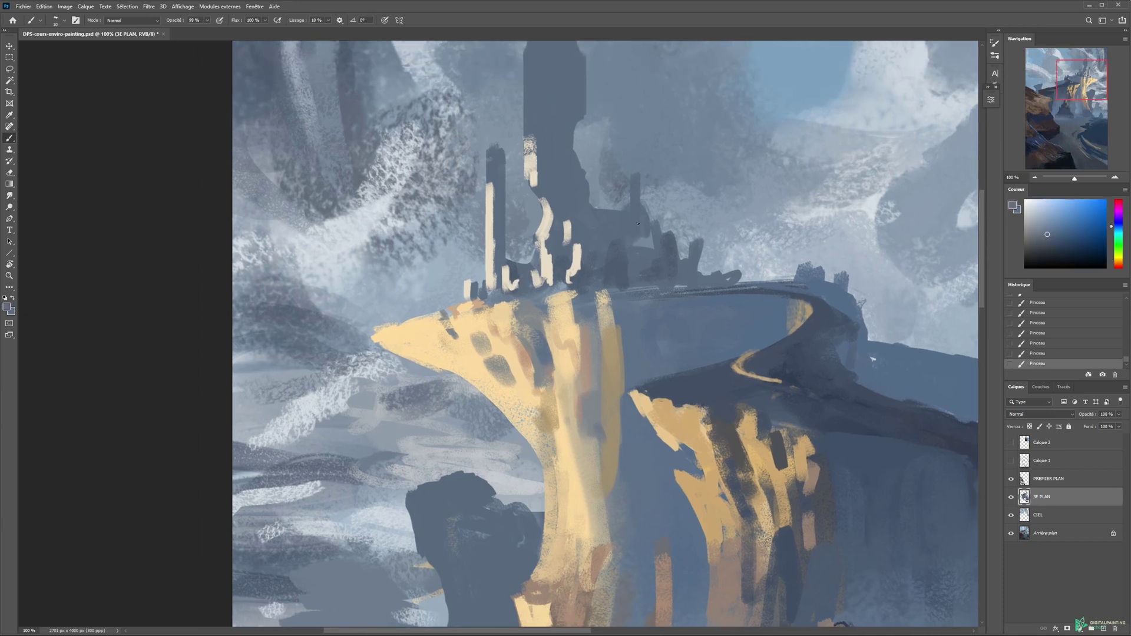
pyautogui.keyDown('alt'); pyautogui.click(580, 259); pyautogui.keyUp('alt')
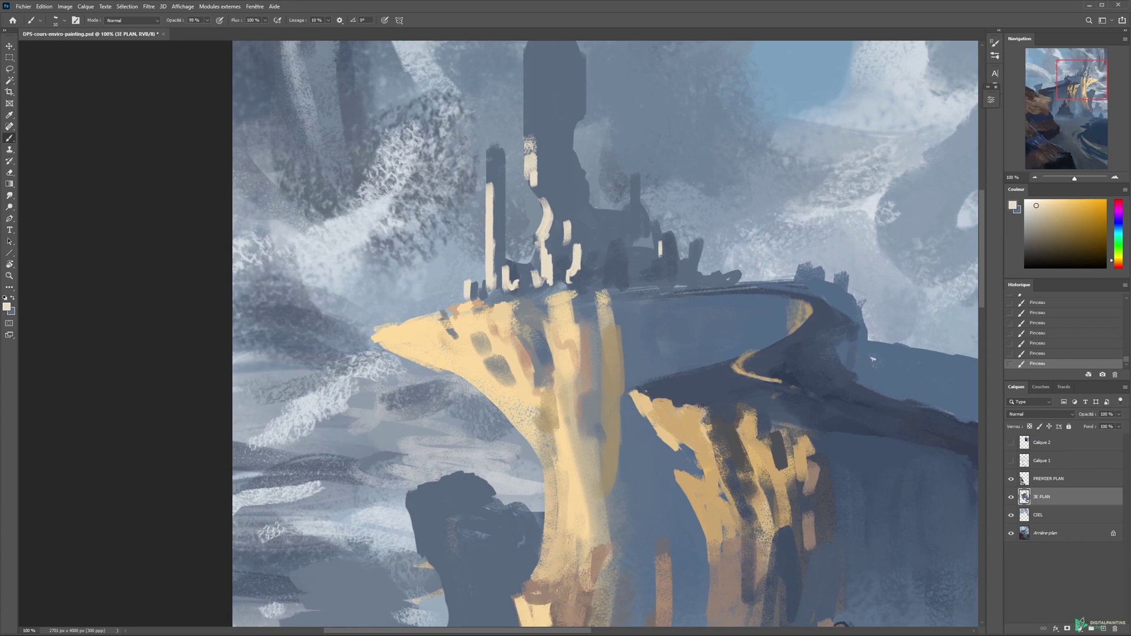
# Step: Try loose guide strokes across the towers and down the cliff face, and undo them
pyautogui.press('z')
pyautogui.moveTo(746, 277)
pyautogui.mouseDown()
pyautogui.moveTo(729, 310)
pyautogui.moveTo(624, 217)
pyautogui.moveTo(637, 266)
pyautogui.moveTo(498, 218)
pyautogui.mouseUp()
pyautogui.press('b')
pyautogui.moveTo(543, 172)
pyautogui.mouseDown()
pyautogui.moveTo(530, 318)
pyautogui.moveTo(495, 143)
pyautogui.mouseUp()
pyautogui.hotkey('ctrl', 'z')
pyautogui.moveTo(560, 202)
pyautogui.mouseDown()
pyautogui.moveTo(590, 206)
pyautogui.moveTo(578, 357)
pyautogui.moveTo(592, 386)
pyautogui.mouseUp()
pyautogui.hotkey('ctrl', 'z')
# Step: Select the PREMIER PLAN layer, try a more saturated orange stroke on the foreground cliff's sunlit face, and undo it
pyautogui.press('v')
pyautogui.keyDown('ctrl'); pyautogui.click(719, 335); pyautogui.keyUp('ctrl')
pyautogui.moveTo(717, 338); pyautogui.dragTo(608, 281)
pyautogui.press('b')
pyautogui.keyDown('alt'); pyautogui.rightClick(718, 333); pyautogui.keyUp('alt')
pyautogui.keyDown('alt'); pyautogui.click(440, 224); pyautogui.keyUp('alt')
pyautogui.press('n')
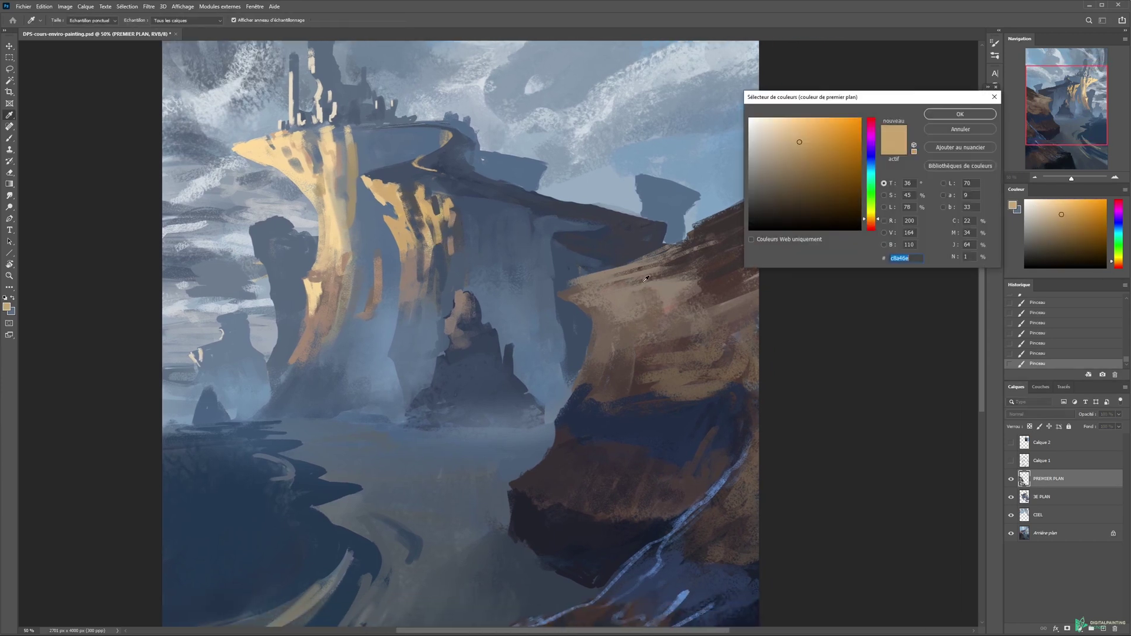
pyautogui.click(812, 151)
pyautogui.click(872, 222)
pyautogui.press('Return')
pyautogui.moveTo(610, 292); pyautogui.dragTo(671, 275)
pyautogui.hotkey('ctrl', 'z')
# Step: Try a lighter orange stroke over the foreground cliff's sunlit face, and undo it
pyautogui.press('n')
pyautogui.click(792, 129)
pyautogui.press('Return')
pyautogui.moveTo(582, 308); pyautogui.dragTo(669, 291)
pyautogui.hotkey('ctrl', 'z')
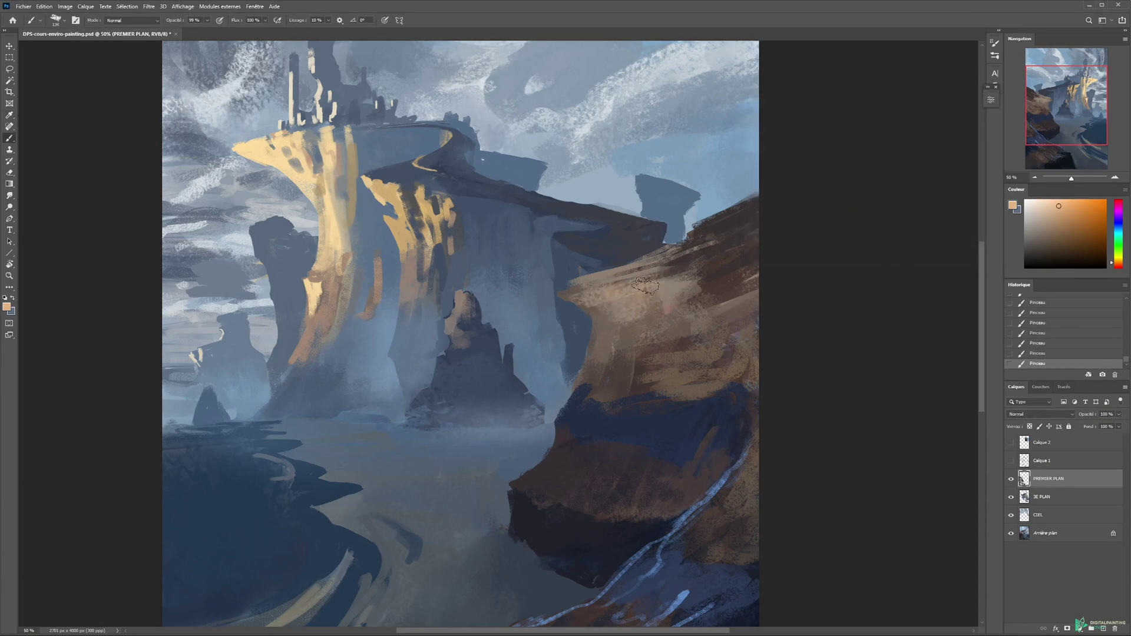
# Step: Move the Calque 2 reference photo over the middle of the painting to compare its cliffs, and hide it again
pyautogui.click(1010, 443)
pyautogui.click(1042, 442)
pyautogui.press('v')
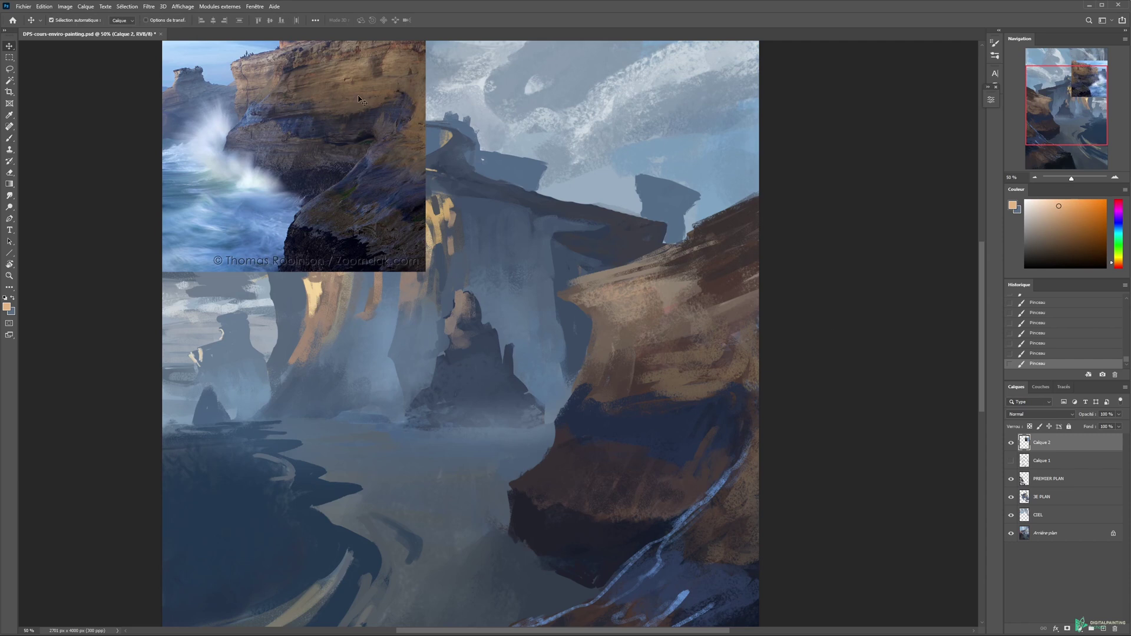
pyautogui.moveTo(358, 136); pyautogui.dragTo(423, 222)
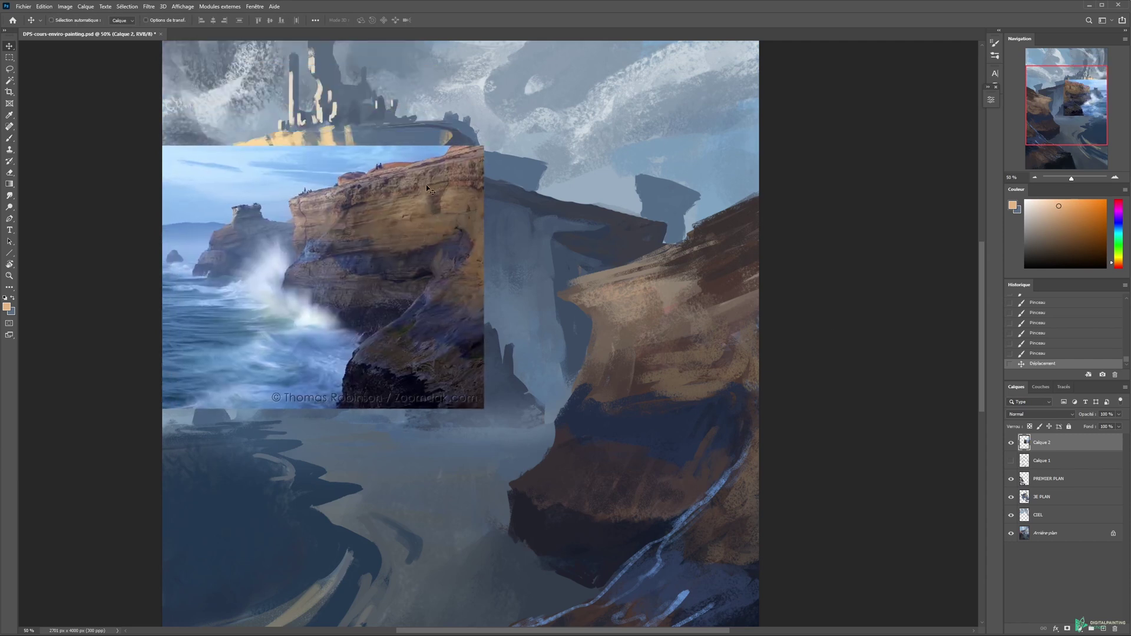
pyautogui.moveTo(323, 204); pyautogui.dragTo(419, 291)
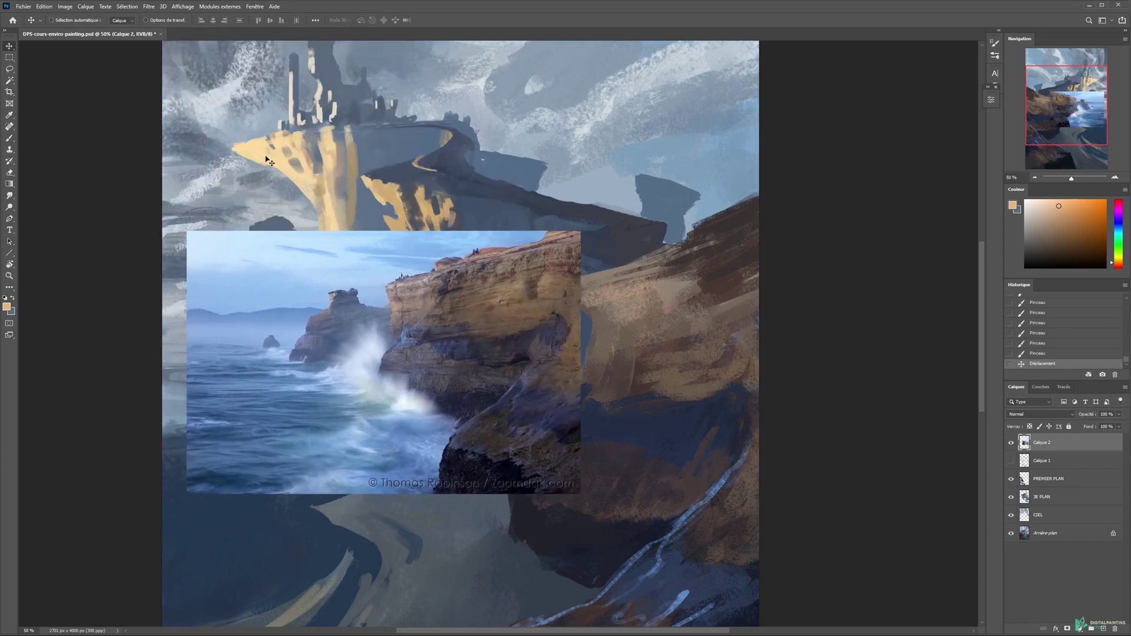
pyautogui.keyDown('ctrl'); pyautogui.click(417, 223); pyautogui.keyUp('ctrl')
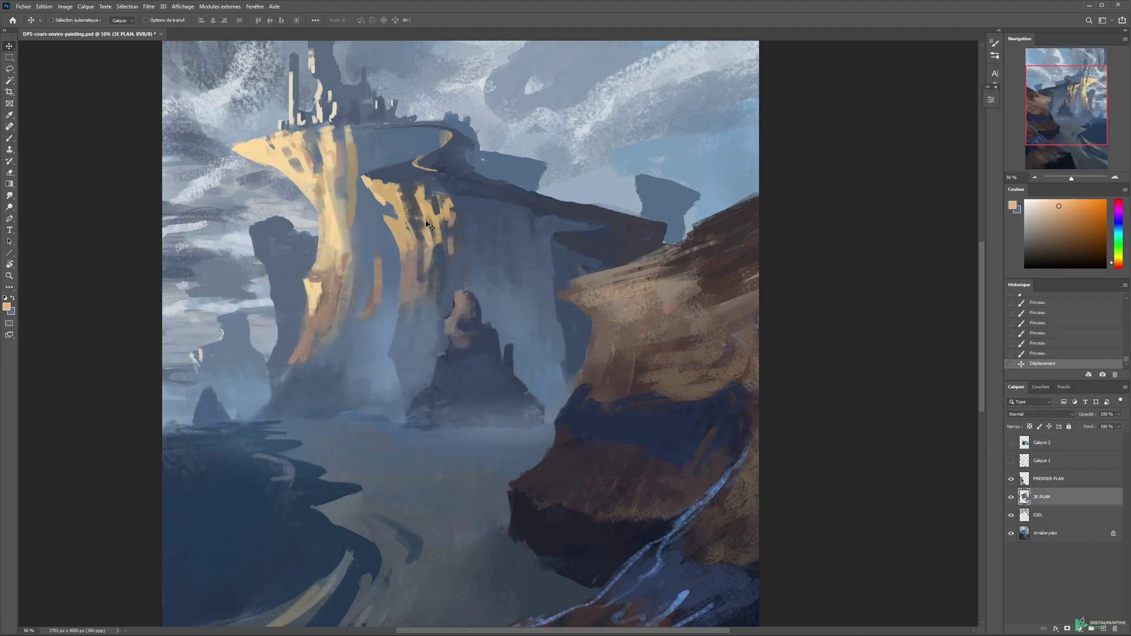
# Step: Sample pale yellow from the tower cliff and paint a small highlight on the central rock spire
pyautogui.press('b')
pyautogui.scroll(1, 482, 236)
pyautogui.moveTo(475, 295); pyautogui.dragTo(452, 299)
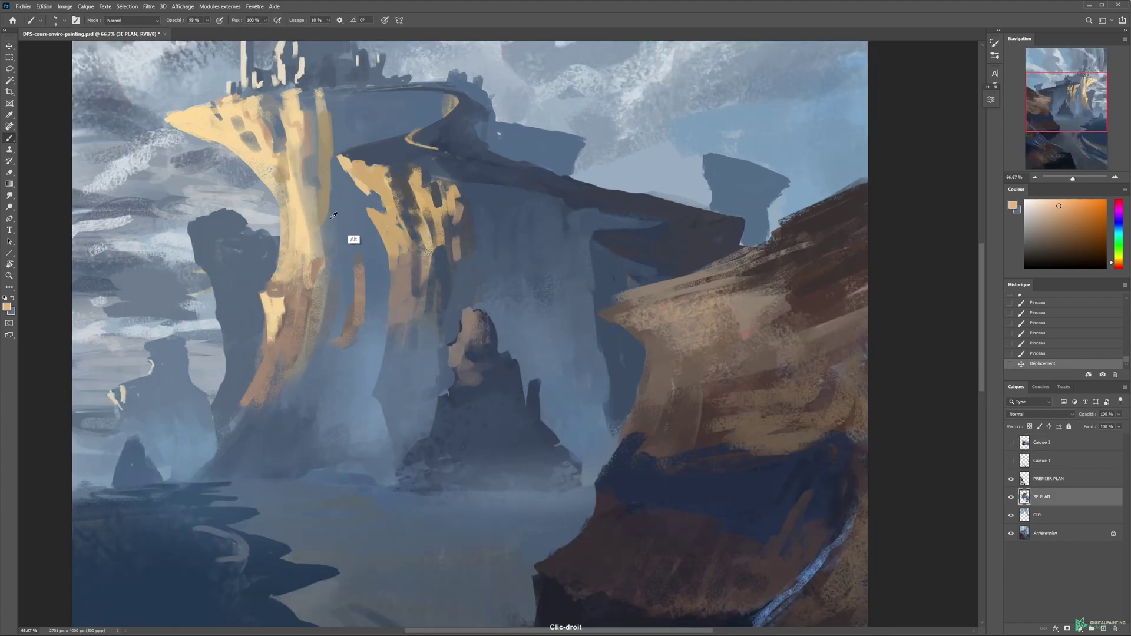
pyautogui.keyDown('alt'); pyautogui.click(299, 236); pyautogui.keyUp('alt')
pyautogui.click(457, 345)
pyautogui.hotkey('ctrl', 'z')
pyautogui.moveTo(454, 342); pyautogui.dragTo(464, 341)
pyautogui.rightClick(456, 342)
pyautogui.press('Escape')
# Step: Undo trial strokes on the cliff faces and add another pale yellow stroke to the central spire's lit side
pyautogui.moveTo(682, 311); pyautogui.dragTo(676, 311)
pyautogui.moveTo(589, 252)
pyautogui.mouseDown()
pyautogui.moveTo(622, 258)
pyautogui.moveTo(616, 275)
pyautogui.mouseUp()
pyautogui.hotkey('ctrl', 'z')
pyautogui.moveTo(369, 190)
pyautogui.mouseDown()
pyautogui.moveTo(389, 217)
pyautogui.moveTo(375, 175)
pyautogui.mouseUp()
pyautogui.hotkey('ctrl', 'z')
pyautogui.moveTo(466, 314)
pyautogui.mouseDown()
pyautogui.moveTo(450, 355)
pyautogui.moveTo(468, 330)
pyautogui.mouseUp()
# Step: Draw a circle around the central spire and two crossing diagonals as composition guides, and undo them
pyautogui.moveTo(504, 290)
pyautogui.mouseDown()
pyautogui.moveTo(523, 345)
pyautogui.moveTo(438, 355)
pyautogui.moveTo(522, 422)
pyautogui.mouseUp()
pyautogui.hotkey('ctrl', 'z')
pyautogui.hotkey('ctrl', '-')
pyautogui.hotkey('ctrl', '-')
pyautogui.hotkey('ctrl', 'z')
pyautogui.moveTo(524, 343)
pyautogui.mouseDown()
pyautogui.moveTo(470, 431)
pyautogui.moveTo(478, 307)
pyautogui.mouseUp()
pyautogui.moveTo(520, 319); pyautogui.dragTo(543, 245)
pyautogui.moveTo(352, 66); pyautogui.dragTo(588, 487)
pyautogui.moveTo(647, 109); pyautogui.dragTo(372, 475)
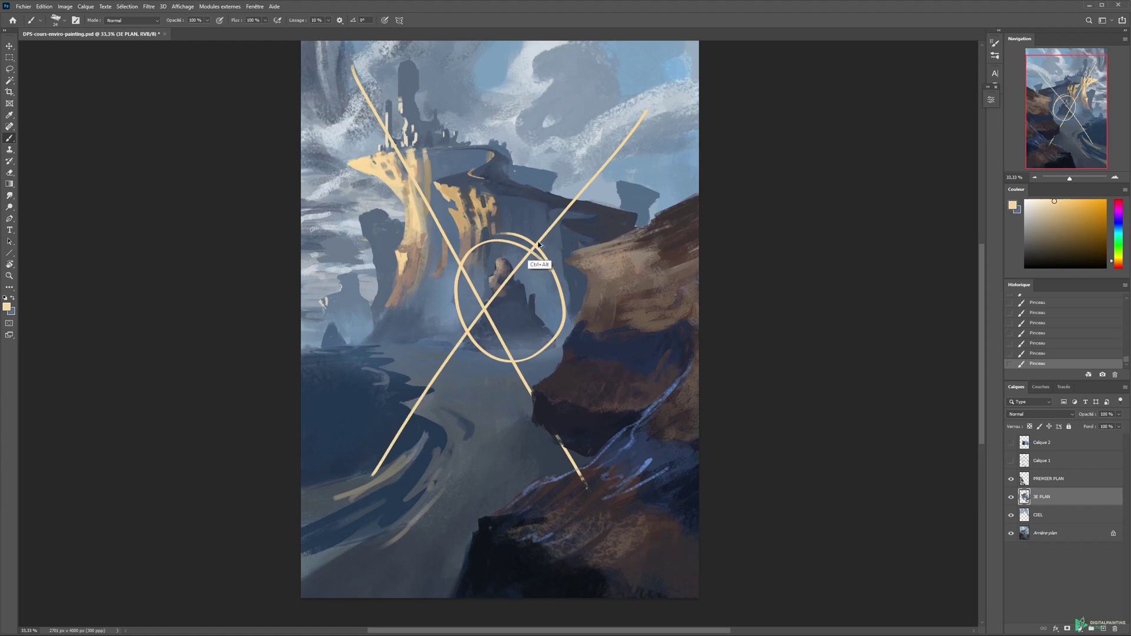
pyautogui.hotkey('ctrl', 'z')
pyautogui.hotkey('ctrl', 'z')
pyautogui.hotkey('ctrl', 'z')
# Step: Enlarge the brush, sample the misty blue beside the central spire and dab haze around its silhouette
pyautogui.keyDown('alt'); pyautogui.moveTo(470, 269); pyautogui.dragTo(483, 269); pyautogui.keyUp('alt')
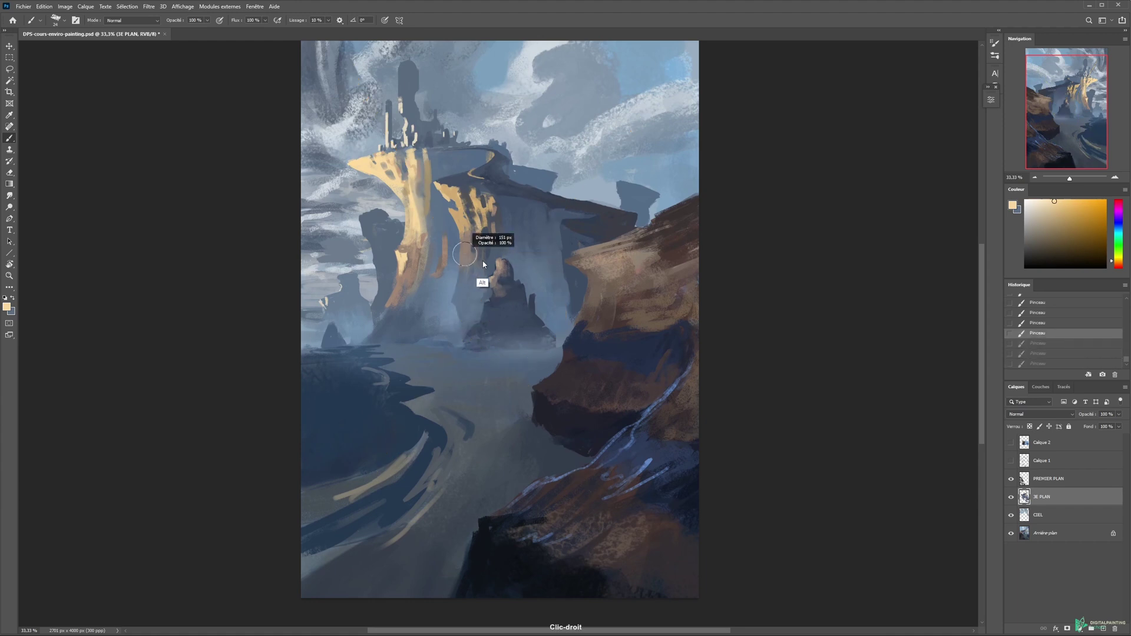
pyautogui.keyDown('alt'); pyautogui.click(522, 278); pyautogui.keyUp('alt')
pyautogui.click(517, 276)
pyautogui.click(517, 309)
pyautogui.hotkey('ctrl', 'z')
pyautogui.click(537, 323)
pyautogui.moveTo(546, 243); pyautogui.dragTo(539, 288)
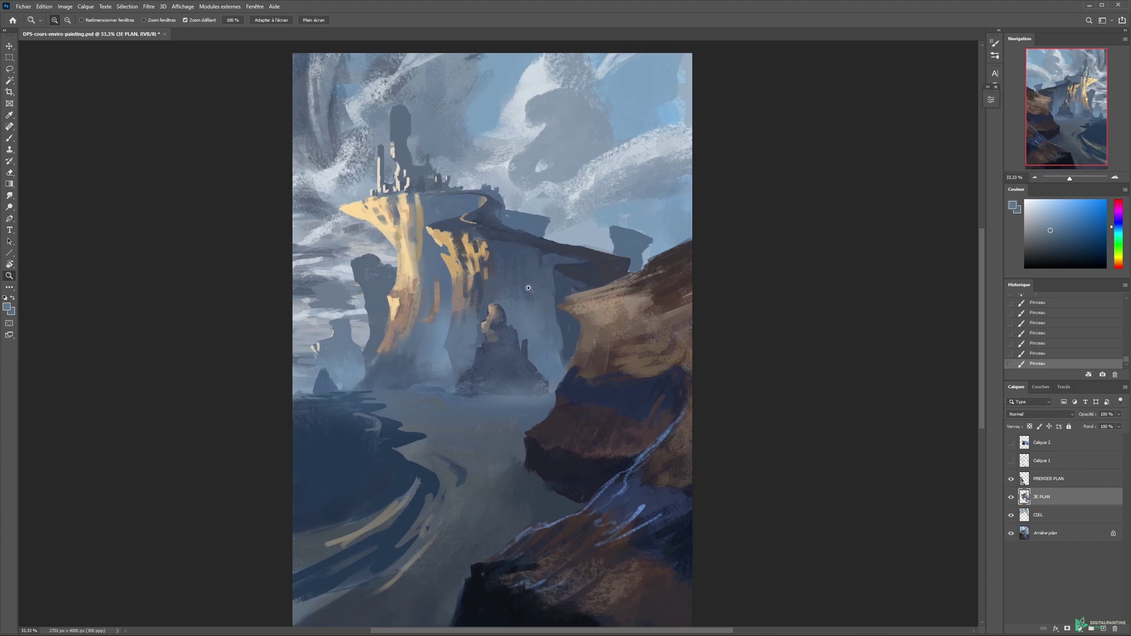
# Step: Sample warm brown from the second sunlit cliff and paint a textured lit patch on the cliff beneath the bridge
pyautogui.scroll(1, 539, 288)
pyautogui.moveTo(523, 222)
pyautogui.mouseDown()
pyautogui.moveTo(517, 263)
pyautogui.moveTo(446, 273)
pyautogui.mouseUp()
pyautogui.keyDown('alt'); pyautogui.click(433, 269); pyautogui.keyUp('alt')
pyautogui.moveTo(532, 267)
pyautogui.mouseDown()
pyautogui.moveTo(547, 300)
pyautogui.moveTo(538, 296)
pyautogui.mouseUp()
pyautogui.hotkey('ctrl', 'z')
pyautogui.moveTo(549, 281)
pyautogui.mouseDown()
pyautogui.moveTo(539, 318)
pyautogui.moveTo(561, 274)
pyautogui.moveTo(531, 269)
pyautogui.moveTo(533, 304)
pyautogui.moveTo(546, 315)
pyautogui.moveTo(553, 284)
pyautogui.moveTo(558, 318)
pyautogui.mouseUp()
pyautogui.keyDown('alt'); pyautogui.click(430, 319); pyautogui.keyUp('alt')
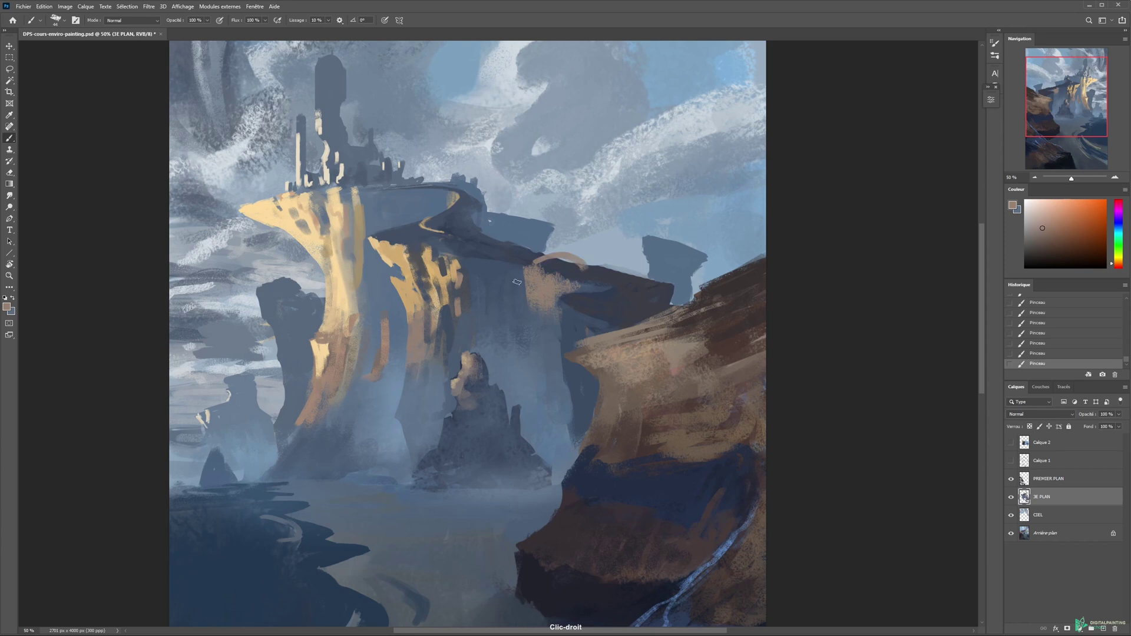
pyautogui.moveTo(519, 265); pyautogui.dragTo(519, 298)
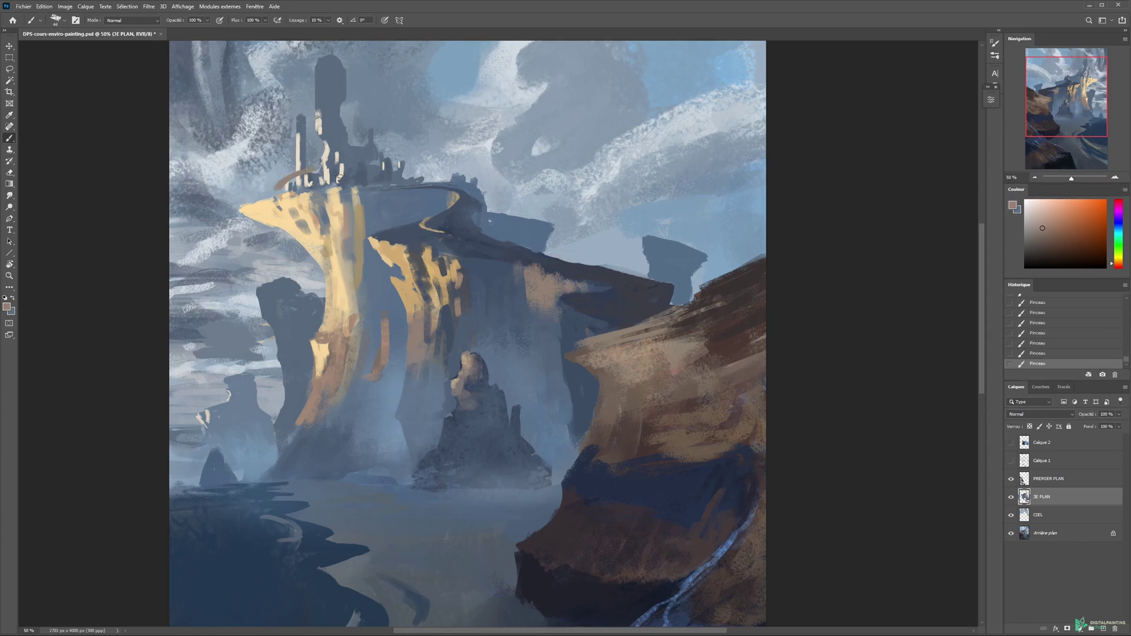
# Step: Draw a dark blue circle around the cliff below the city and an arrow along the bridge as guides, and undo them
pyautogui.keyDown('alt'); pyautogui.click(511, 281); pyautogui.keyUp('alt')
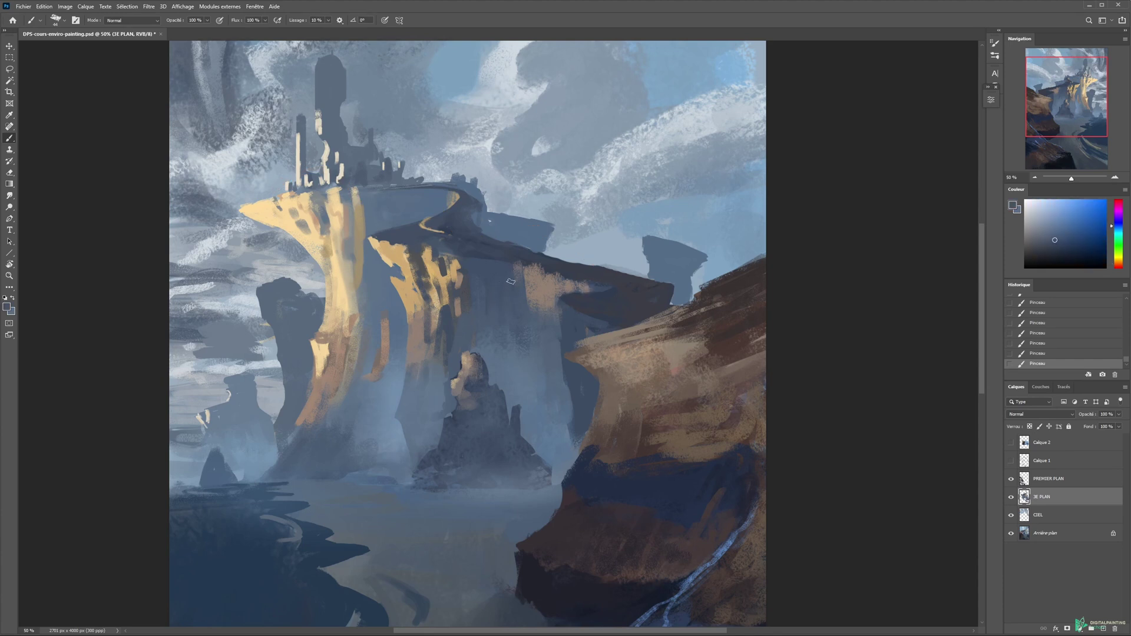
pyautogui.moveTo(407, 176)
pyautogui.mouseDown()
pyautogui.moveTo(502, 189)
pyautogui.moveTo(663, 259)
pyautogui.mouseUp()
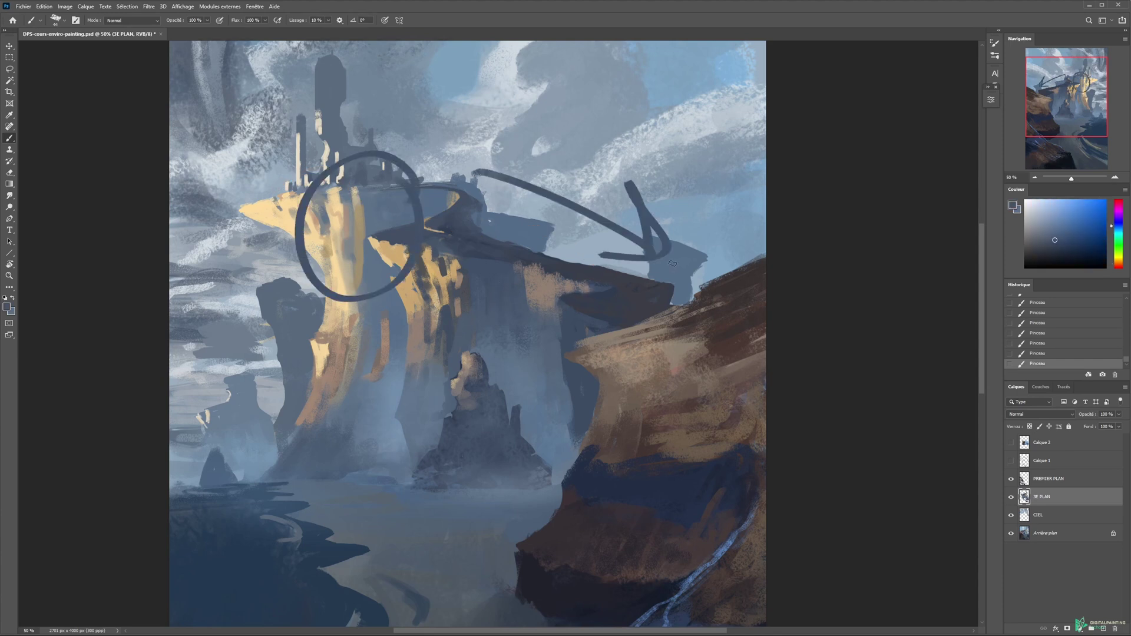
pyautogui.hotkey('ctrl', 'z')
pyautogui.hotkey('ctrl', 'z')
# Step: Brush misty blue over the shaded side of the lit patch on the cliff beneath the bridge
pyautogui.moveTo(519, 277); pyautogui.dragTo(545, 305)
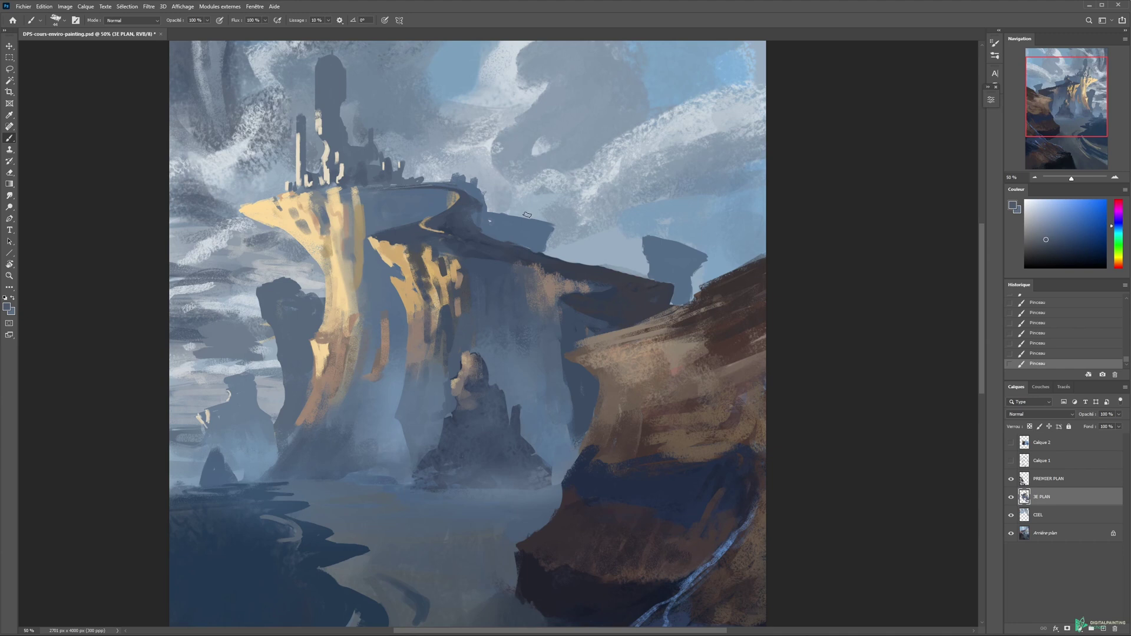
pyautogui.press('ctrl')
pyautogui.keyDown('alt'); pyautogui.click(492, 267); pyautogui.keyUp('alt')
# Step: Resize the brush and paint fine warm brown and dark blue streaks across the lit patch and along the bridge's edge
pyautogui.keyDown('alt'); pyautogui.rightClick(550, 259); pyautogui.keyUp('alt')
pyautogui.keyDown('alt'); pyautogui.click(537, 275); pyautogui.keyUp('alt')
pyautogui.press('n')
pyautogui.press('Escape')
pyautogui.keyDown('alt'); pyautogui.rightClick(577, 258); pyautogui.keyUp('alt')
pyautogui.moveTo(539, 261); pyautogui.dragTo(564, 267)
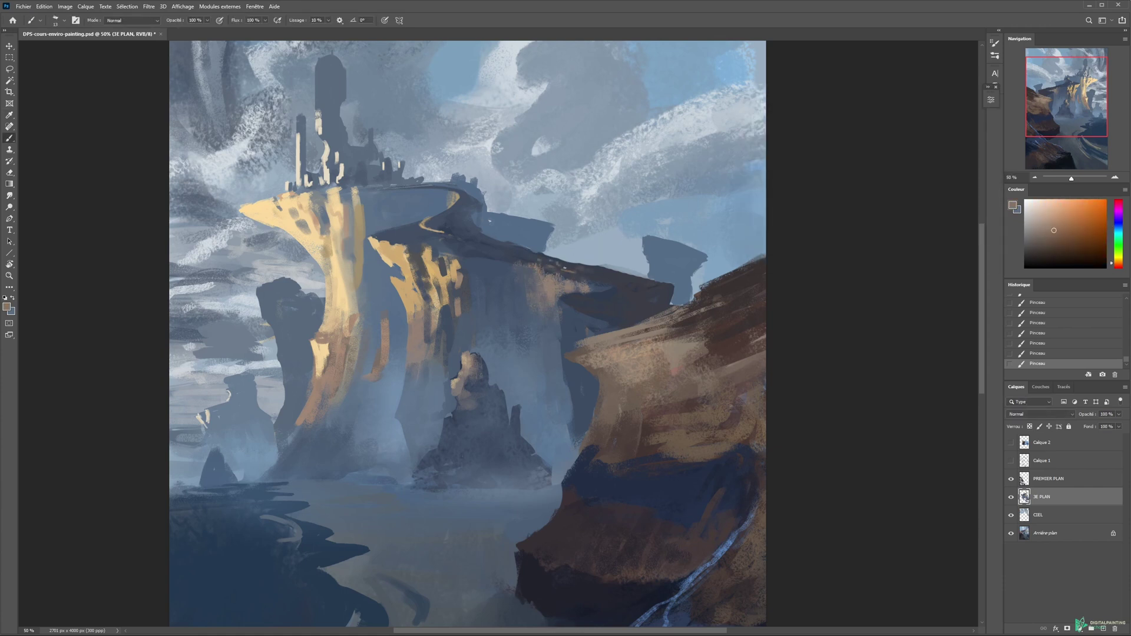
pyautogui.keyDown('alt'); pyautogui.click(550, 281); pyautogui.keyUp('alt')
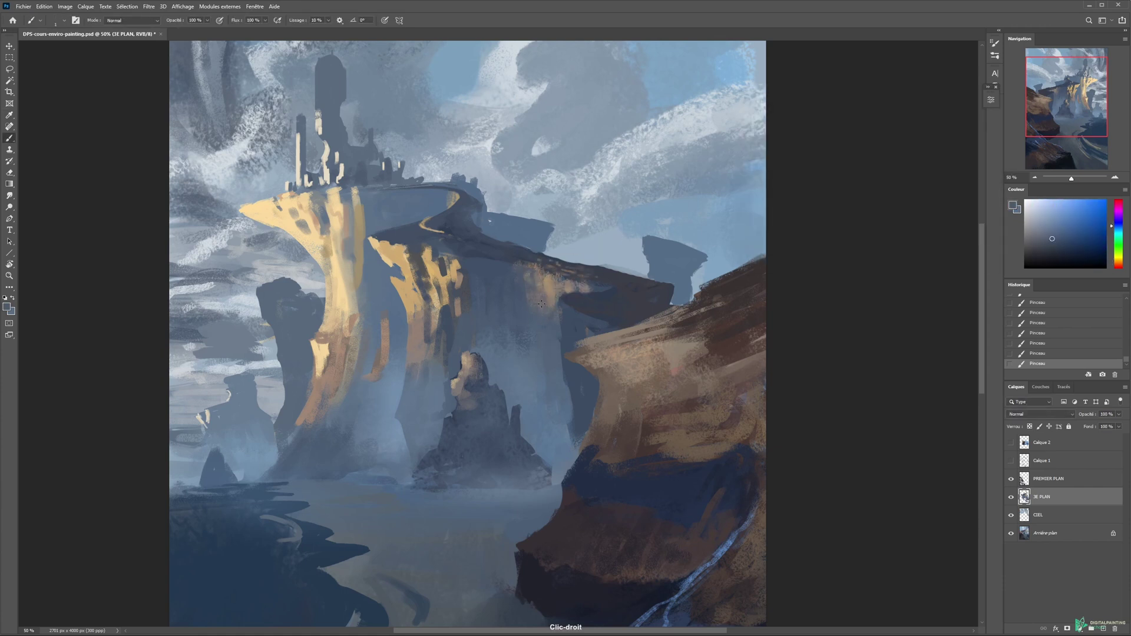
pyautogui.keyDown('alt'); pyautogui.click(550, 283); pyautogui.keyUp('alt')
pyautogui.moveTo(529, 270); pyautogui.dragTo(586, 284)
# Step: Copy the top of the second sunlit cliff to its own layer, transform it, erase its edges and merge it down
pyautogui.press('z')
pyautogui.keyDown('alt'); pyautogui.click(610, 267); pyautogui.keyUp('alt')
pyautogui.keyDown('alt'); pyautogui.click(610, 268); pyautogui.keyUp('alt')
pyautogui.keyDown('alt'); pyautogui.click(610, 267); pyautogui.keyUp('alt')
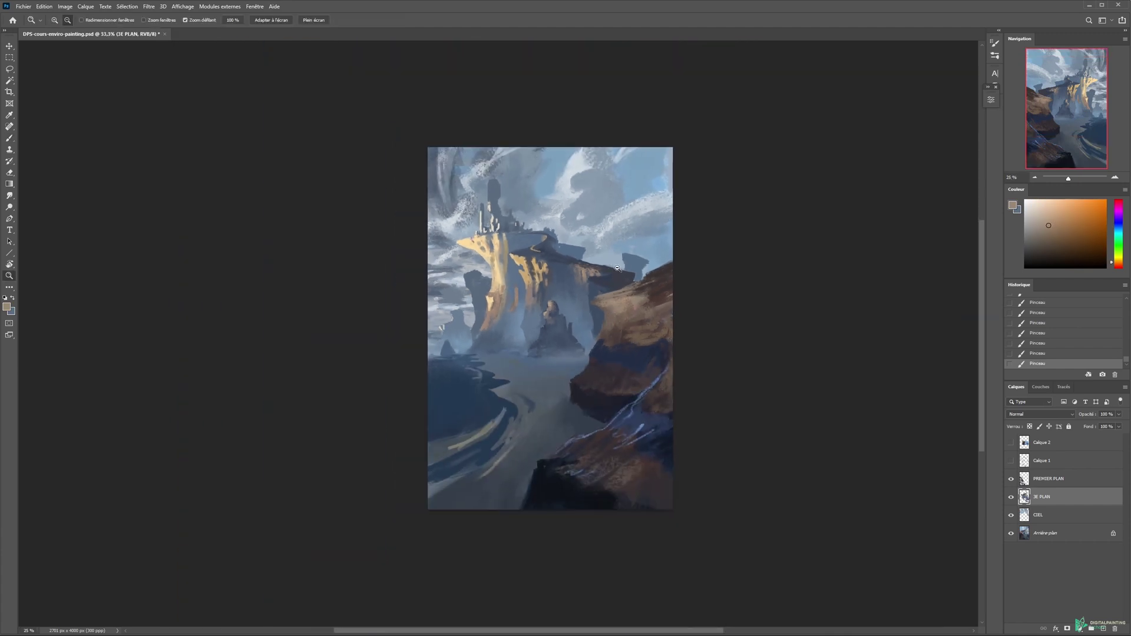
pyautogui.keyDown('alt'); pyautogui.click(618, 319); pyautogui.keyUp('alt')
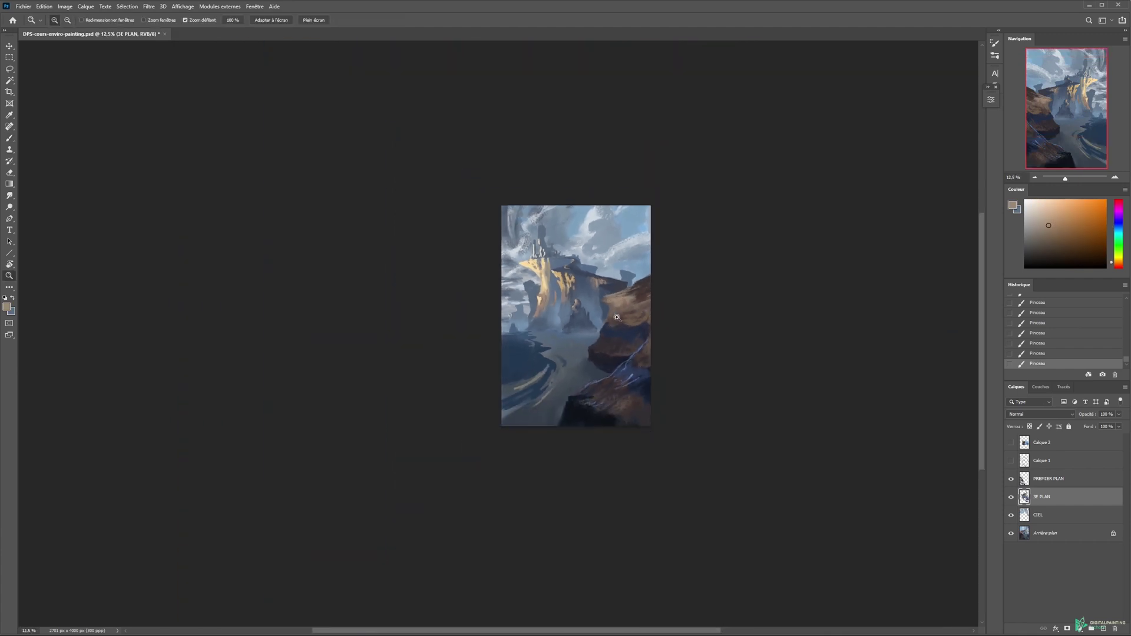
pyautogui.click(583, 267)
pyautogui.click(589, 259)
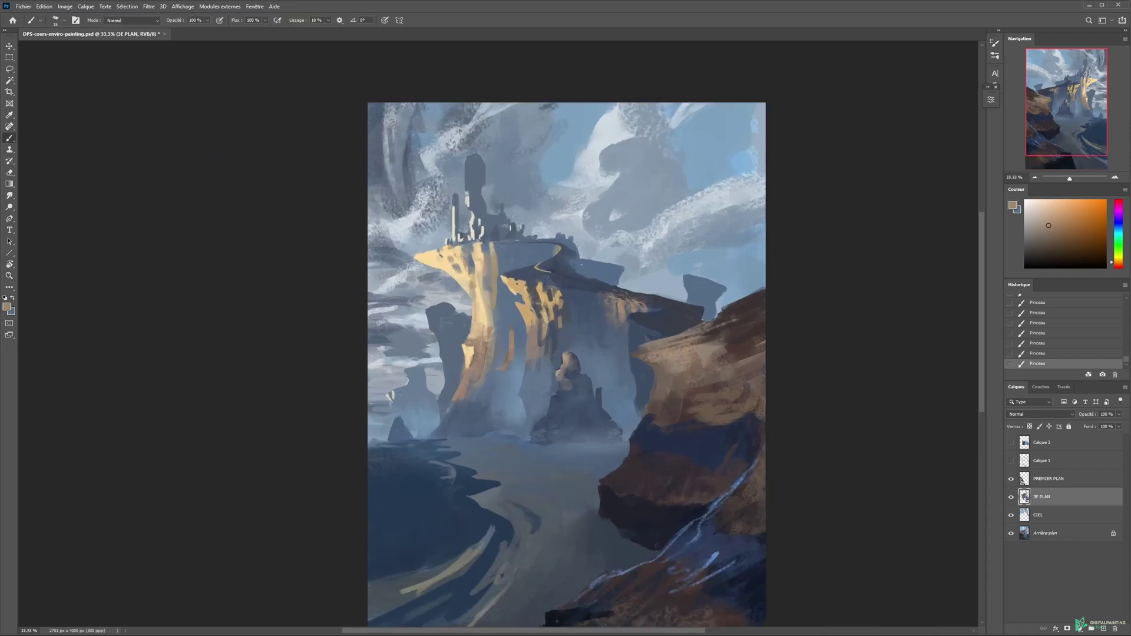
pyautogui.click(589, 259)
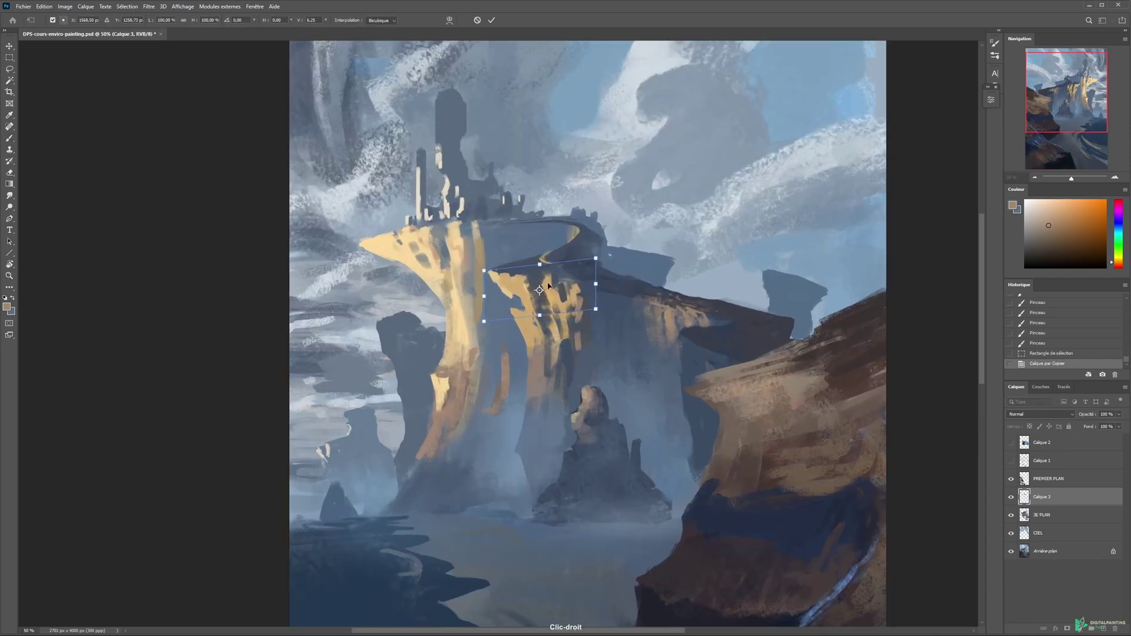
pyautogui.press('Return')
pyautogui.press('e')
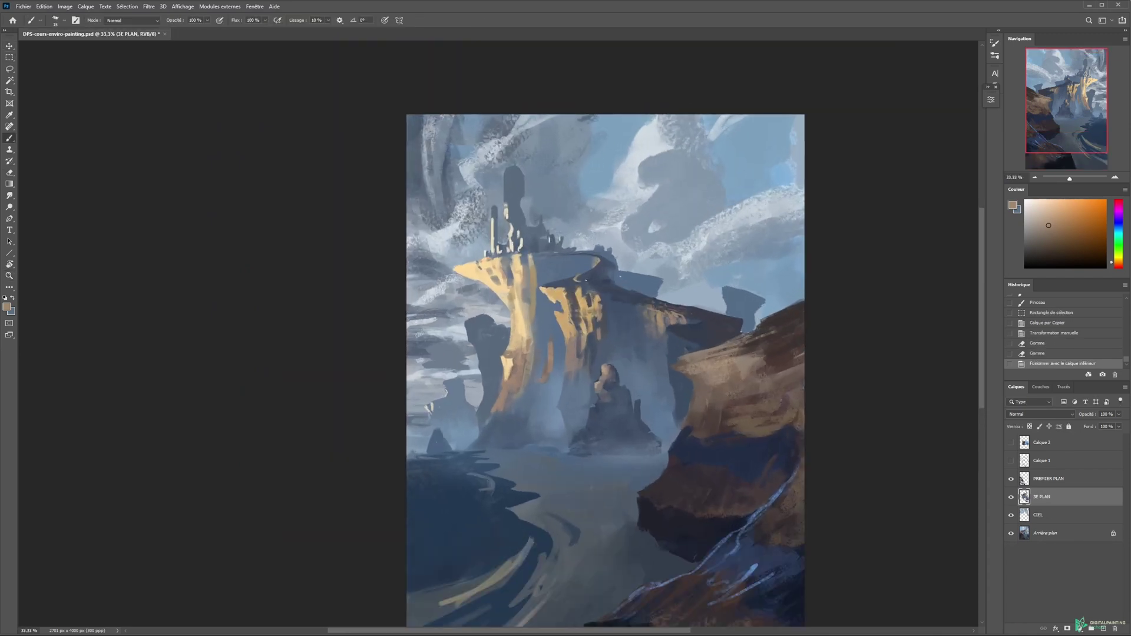
# Step: Touch up the cliffs with sampled blue, save the painting and mirror the canvas view horizontally to check the composition
pyautogui.keyDown('alt'); pyautogui.click(617, 293); pyautogui.keyUp('alt')
pyautogui.hotkey('ctrl', '-')
pyautogui.hotkey('ctrl', '-')
pyautogui.hotkey('ctrl', '-')
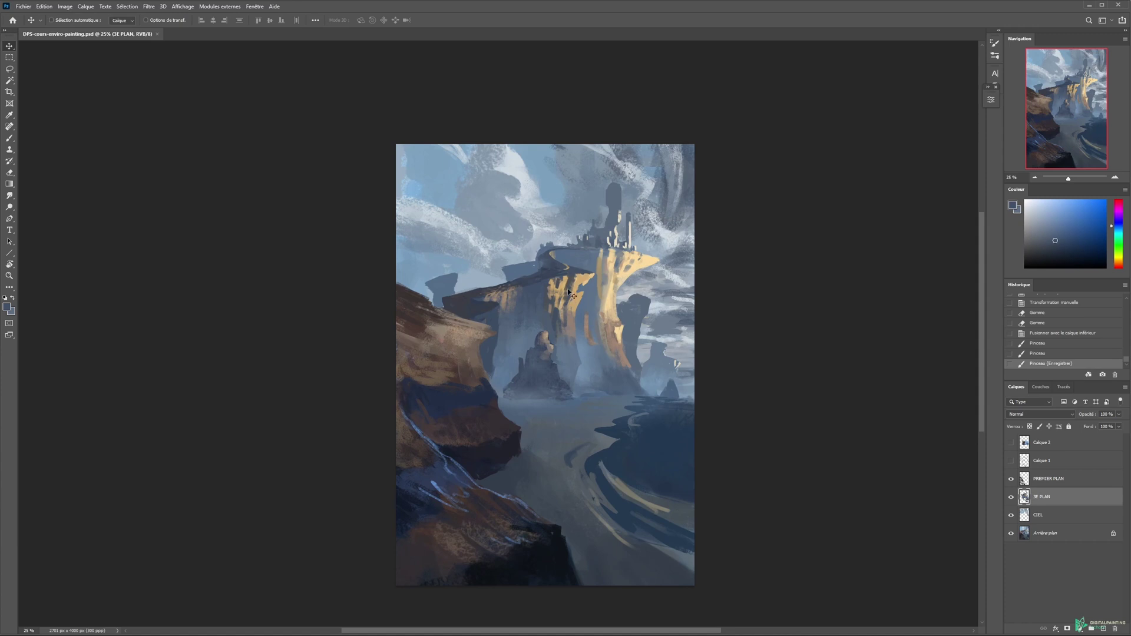
pyautogui.press('b')
pyautogui.moveTo(547, 228); pyautogui.dragTo(523, 211)
pyautogui.press('z')
pyautogui.moveTo(564, 309)
pyautogui.mouseDown()
pyautogui.moveTo(560, 325)
pyautogui.moveTo(526, 334)
pyautogui.moveTo(554, 327)
pyautogui.mouseUp()
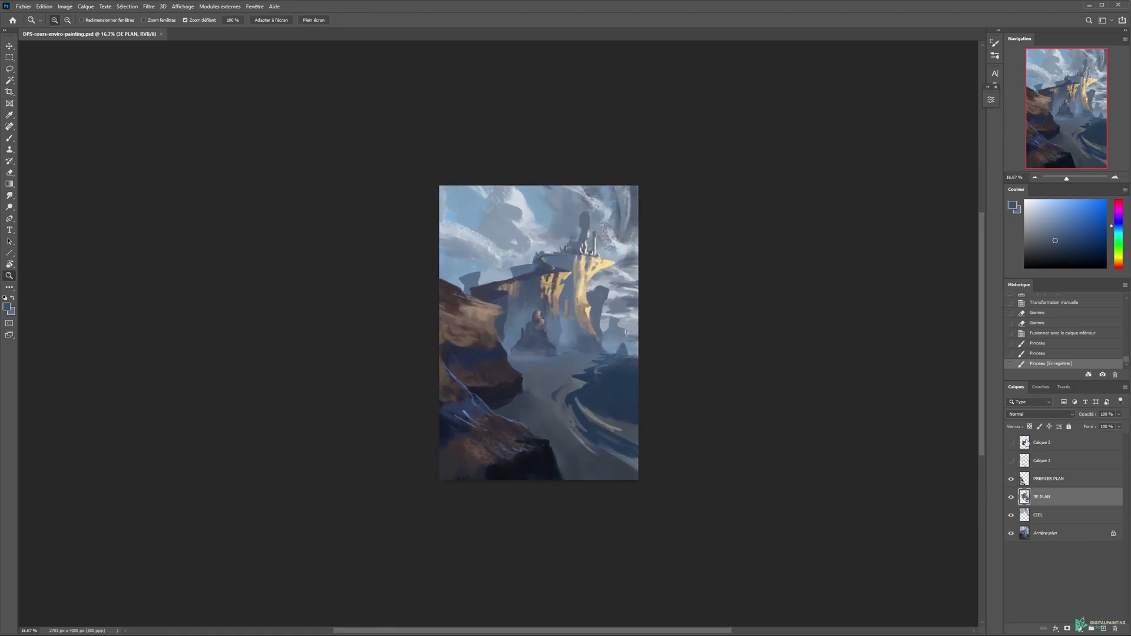
# Step: Show the sea cliff reference photo on Calque 2, position it over the middle of the painting, and hide it again
pyautogui.click(1010, 442)
pyautogui.click(1054, 442)
pyautogui.press('v')
pyautogui.moveTo(572, 334)
pyautogui.mouseDown()
pyautogui.moveTo(585, 224)
pyautogui.moveTo(583, 337)
pyautogui.mouseUp()
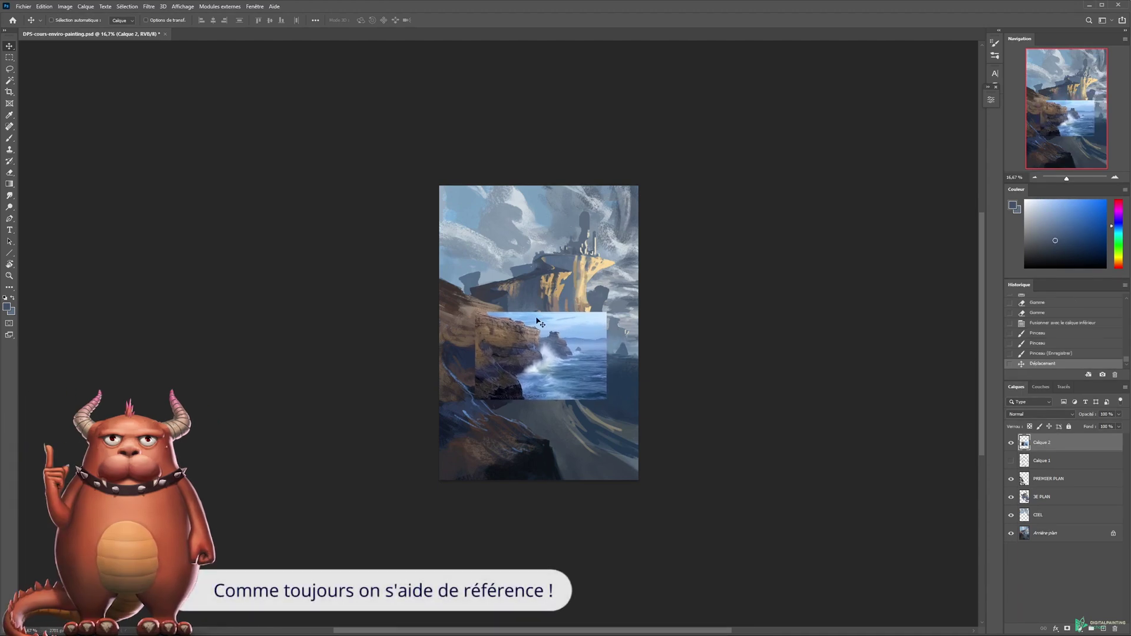
pyautogui.moveTo(568, 331); pyautogui.dragTo(587, 301)
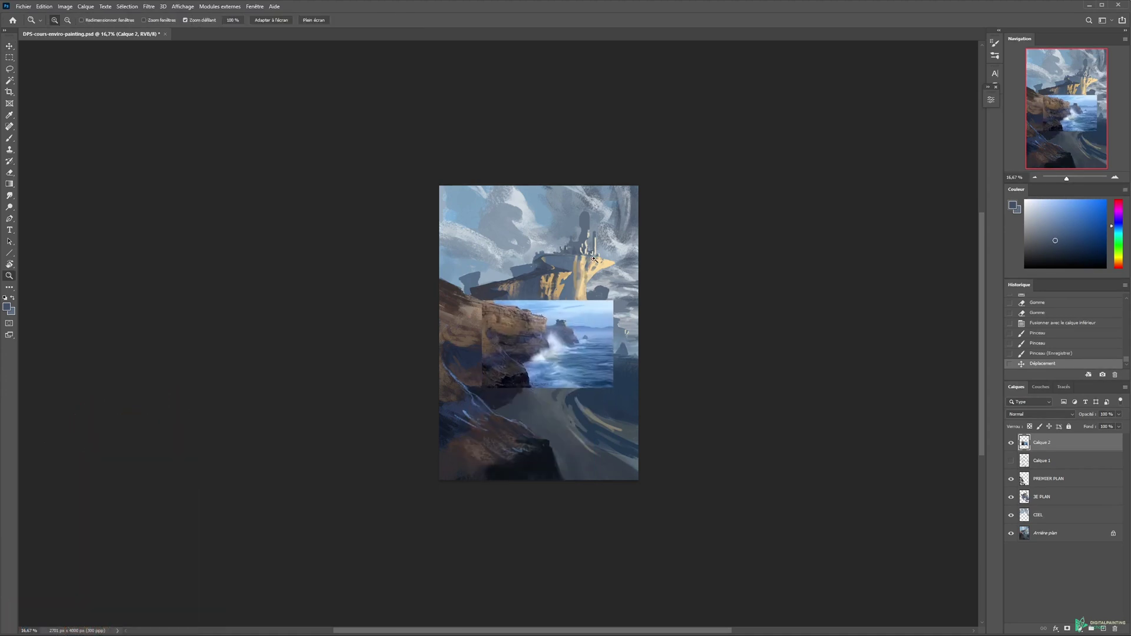
pyautogui.scroll(1, 587, 283)
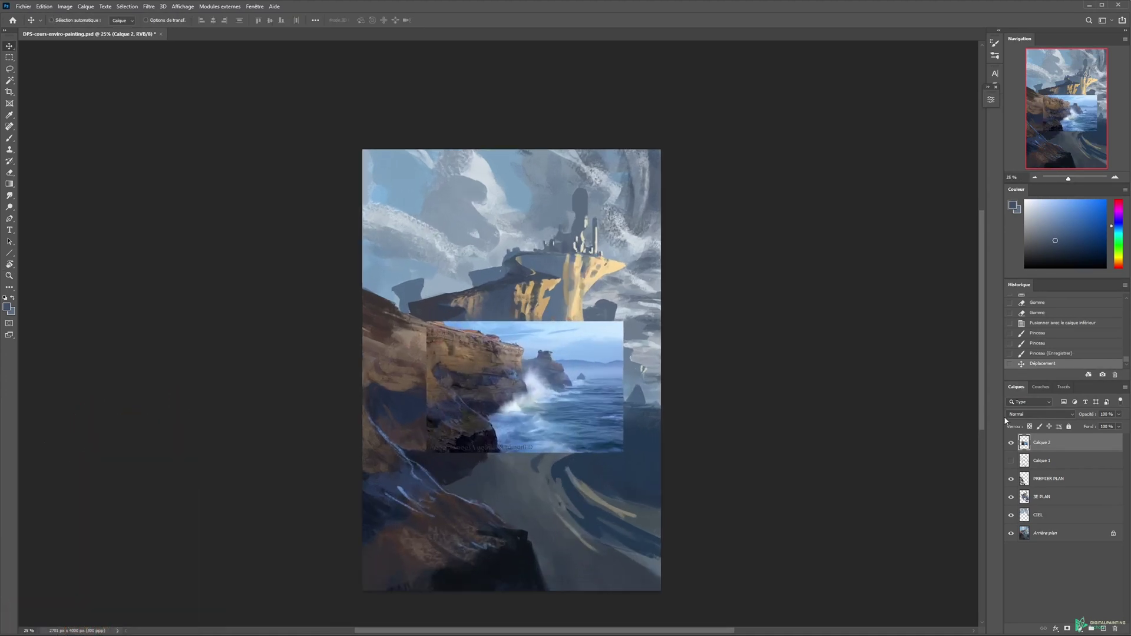
pyautogui.click(1010, 442)
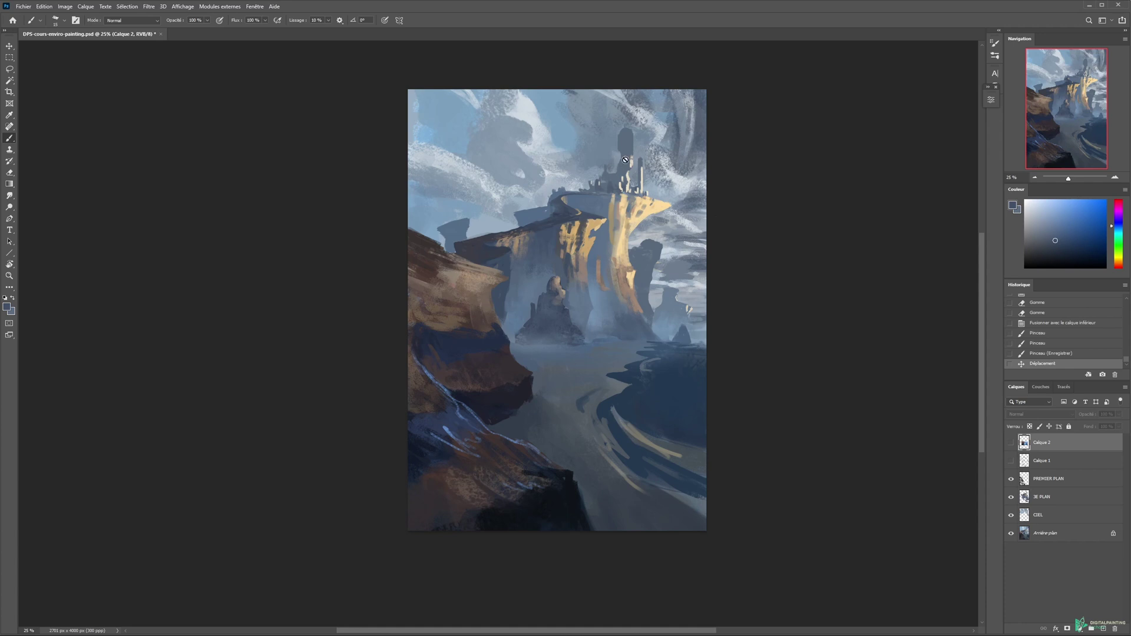
# Step: Sample cream from the city and widen the sunlit side of the curved building at the central spire's foot
pyautogui.keyDown('alt'); pyautogui.scroll(5, 625, 160); pyautogui.keyUp('alt')
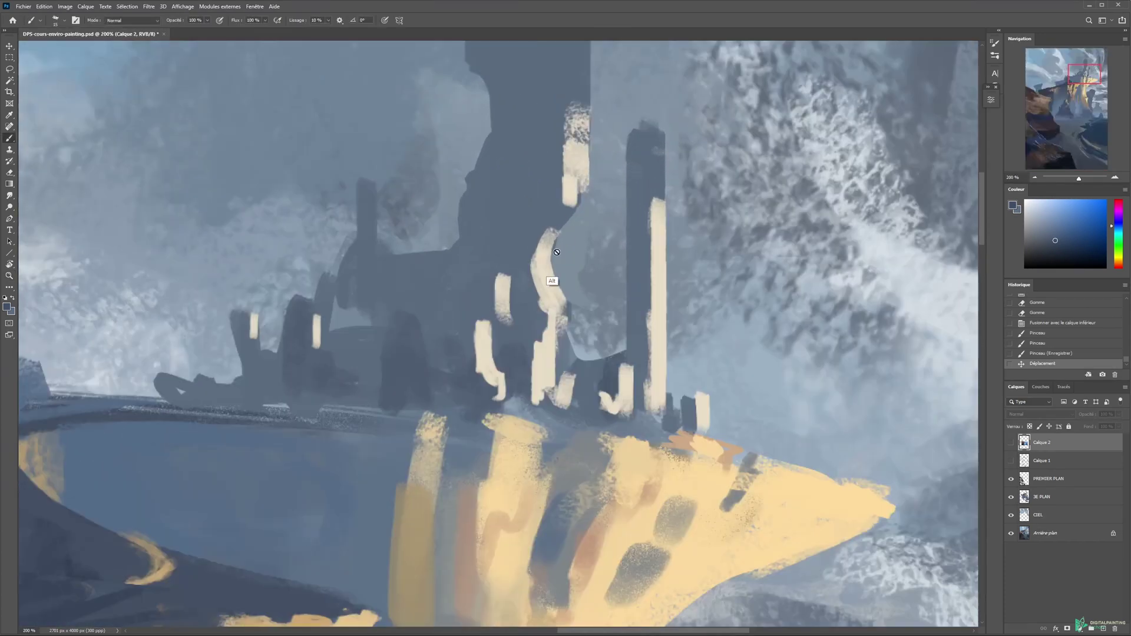
pyautogui.keyDown('alt'); pyautogui.click(552, 276); pyautogui.keyUp('alt')
pyautogui.keyDown('alt'); pyautogui.rightClick(550, 298); pyautogui.keyUp('alt')
pyautogui.moveTo(556, 272); pyautogui.dragTo(571, 353)
pyautogui.keyDown('alt'); pyautogui.click(537, 302); pyautogui.keyUp('alt')
pyautogui.moveTo(535, 268)
pyautogui.mouseDown()
pyautogui.moveTo(546, 315)
pyautogui.moveTo(579, 268)
pyautogui.mouseUp()
pyautogui.press('x')
pyautogui.press('e')
pyautogui.press('b')
# Step: Refine the shape of the curved building's highlight with small cream strokes and eraser touches
pyautogui.press('z')
pyautogui.keyDown('alt'); pyautogui.click(585, 243); pyautogui.keyUp('alt')
pyautogui.moveTo(574, 184); pyautogui.dragTo(563, 250)
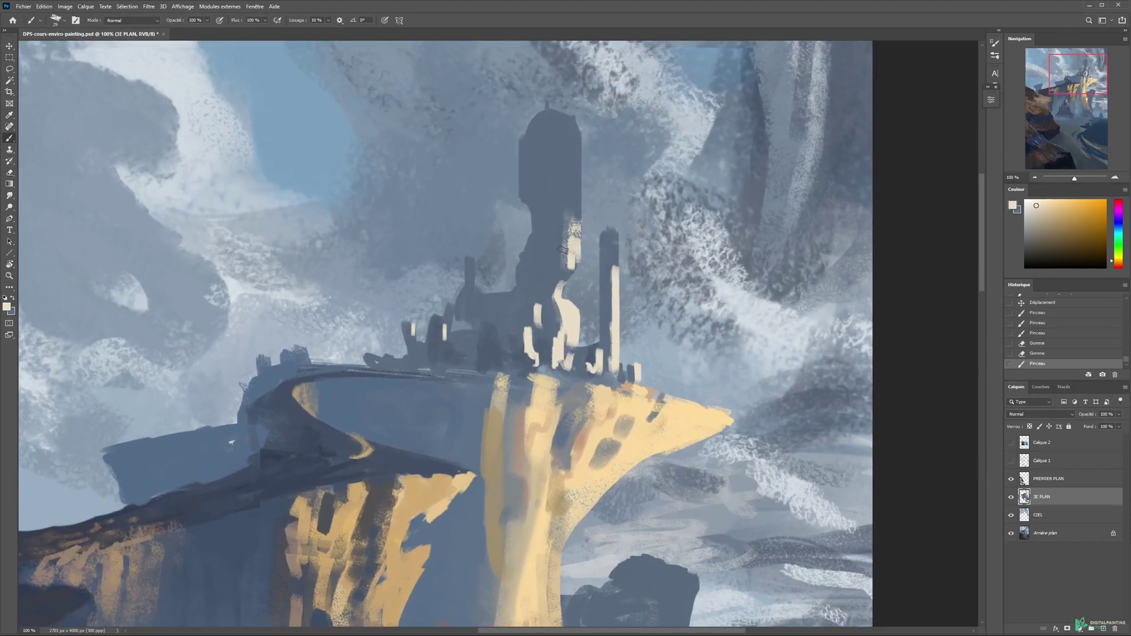
pyautogui.moveTo(558, 314)
pyautogui.mouseDown()
pyautogui.moveTo(565, 332)
pyautogui.moveTo(560, 318)
pyautogui.mouseUp()
pyautogui.keyDown('alt'); pyautogui.rightClick(566, 311); pyautogui.keyUp('alt')
pyautogui.moveTo(573, 311); pyautogui.dragTo(579, 350)
pyautogui.press('e')
pyautogui.press('b')
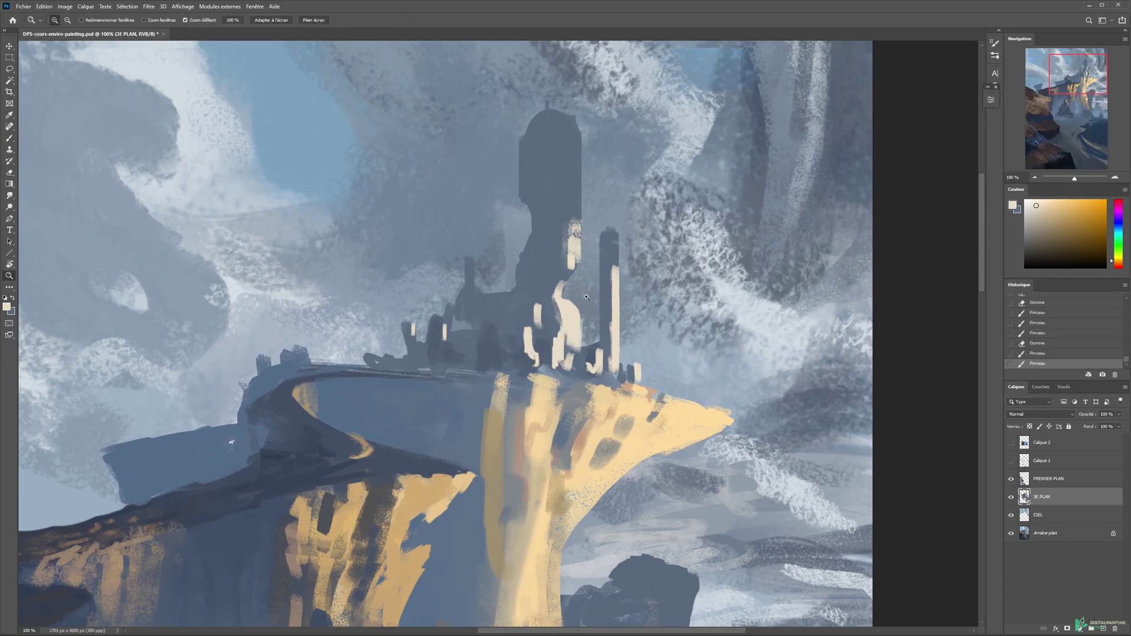
# Step: Draw trial arrows in the sky pointing at the city silhouette, and undo or erase them
pyautogui.keyDown('alt'); pyautogui.click(565, 242); pyautogui.keyUp('alt')
pyautogui.moveTo(416, 185); pyautogui.dragTo(468, 221)
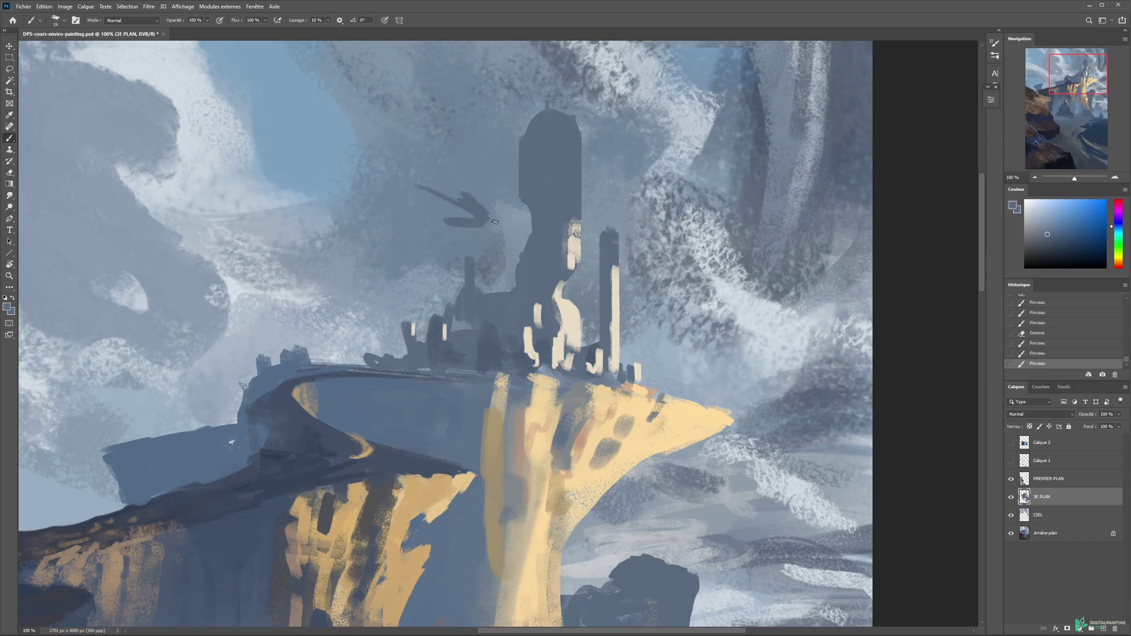
pyautogui.hotkey('ctrl', 'z')
pyautogui.hotkey('ctrl', 'z')
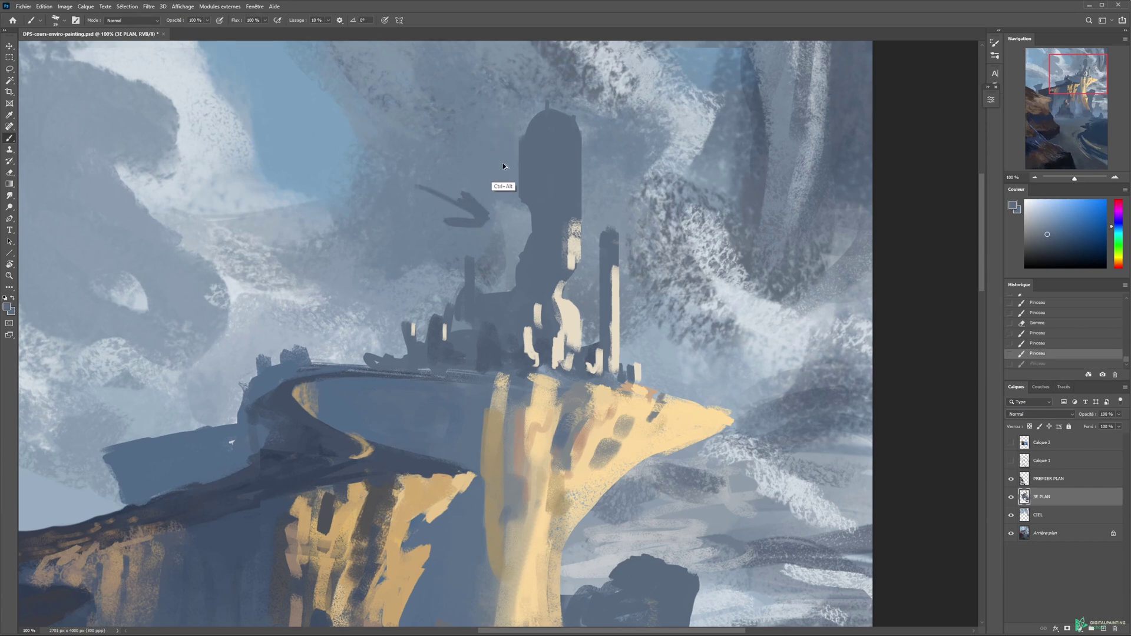
pyautogui.moveTo(362, 338)
pyautogui.mouseDown()
pyautogui.moveTo(387, 103)
pyautogui.moveTo(484, 108)
pyautogui.moveTo(486, 262)
pyautogui.mouseUp()
pyautogui.hotkey('ctrl', 'z')
pyautogui.moveTo(358, 186)
pyautogui.mouseDown()
pyautogui.moveTo(421, 234)
pyautogui.moveTo(412, 248)
pyautogui.mouseUp()
pyautogui.keyDown('alt'); pyautogui.click(488, 368); pyautogui.keyUp('alt')
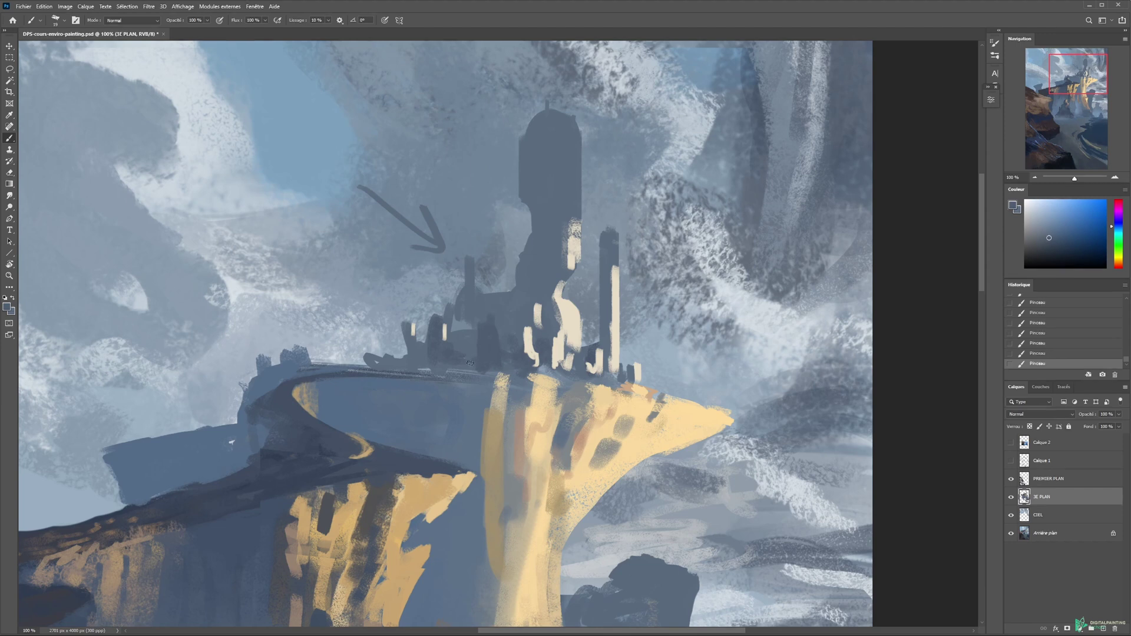
pyautogui.press('e')
pyautogui.moveTo(362, 187); pyautogui.dragTo(441, 249)
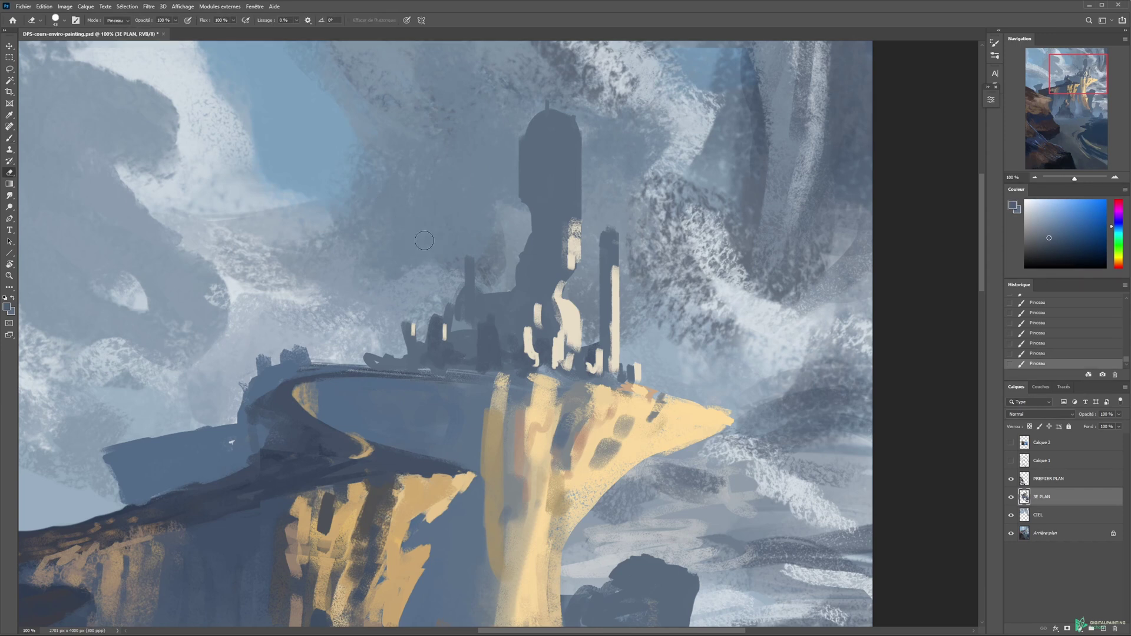
# Step: Draw trial guide curves over the lake and a black mark on the bridge, and undo them
pyautogui.keyDown('alt'); pyautogui.click(466, 279); pyautogui.keyUp('alt')
pyautogui.keyDown('alt'); pyautogui.click(466, 279); pyautogui.keyUp('alt')
pyautogui.keyDown('alt'); pyautogui.click(465, 279); pyautogui.keyUp('alt')
pyautogui.moveTo(493, 393); pyautogui.dragTo(638, 251)
pyautogui.keyDown('alt'); pyautogui.click(638, 251); pyautogui.keyUp('alt')
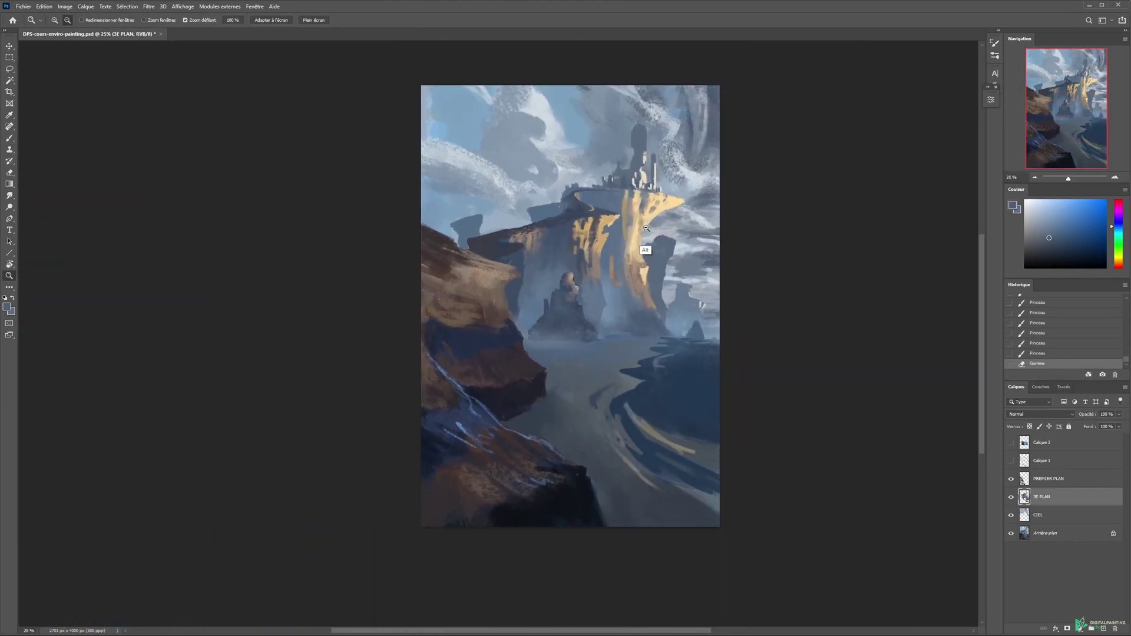
pyautogui.keyDown('alt'); pyautogui.click(642, 241); pyautogui.keyUp('alt')
pyautogui.press('b')
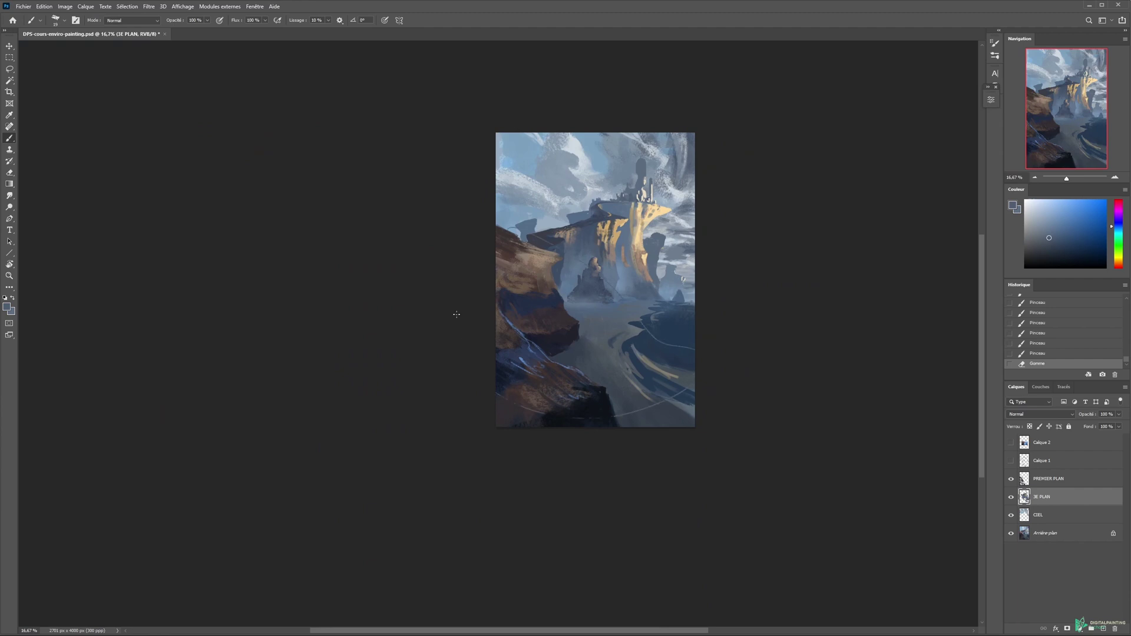
pyautogui.press('d')
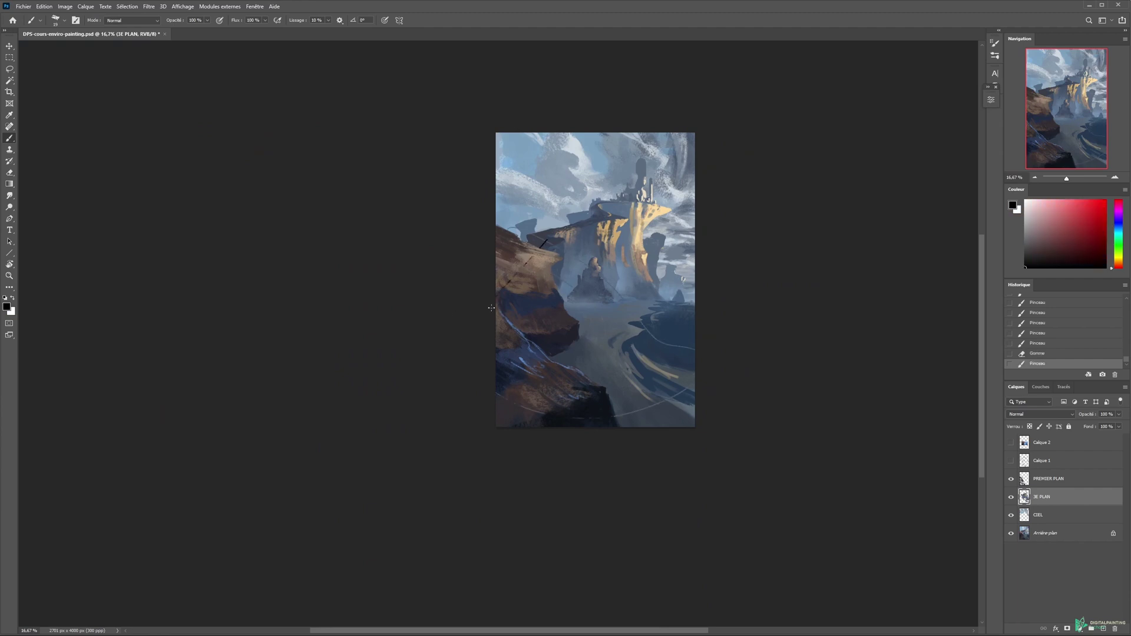
pyautogui.hotkey('ctrl', 'z')
pyautogui.hotkey('ctrl', 'z')
pyautogui.hotkey('ctrl', 'z')
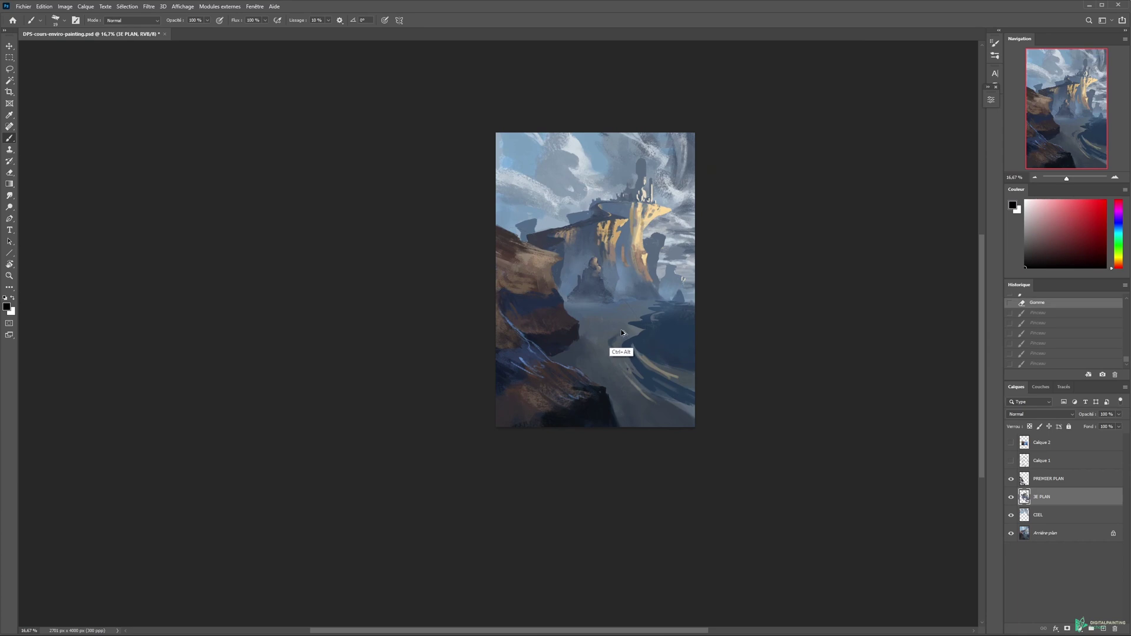
# Step: Sample grey-brown from the foreground cliff, place a trial stroke near its crest, and undo it
pyautogui.press('z')
pyautogui.click(587, 213)
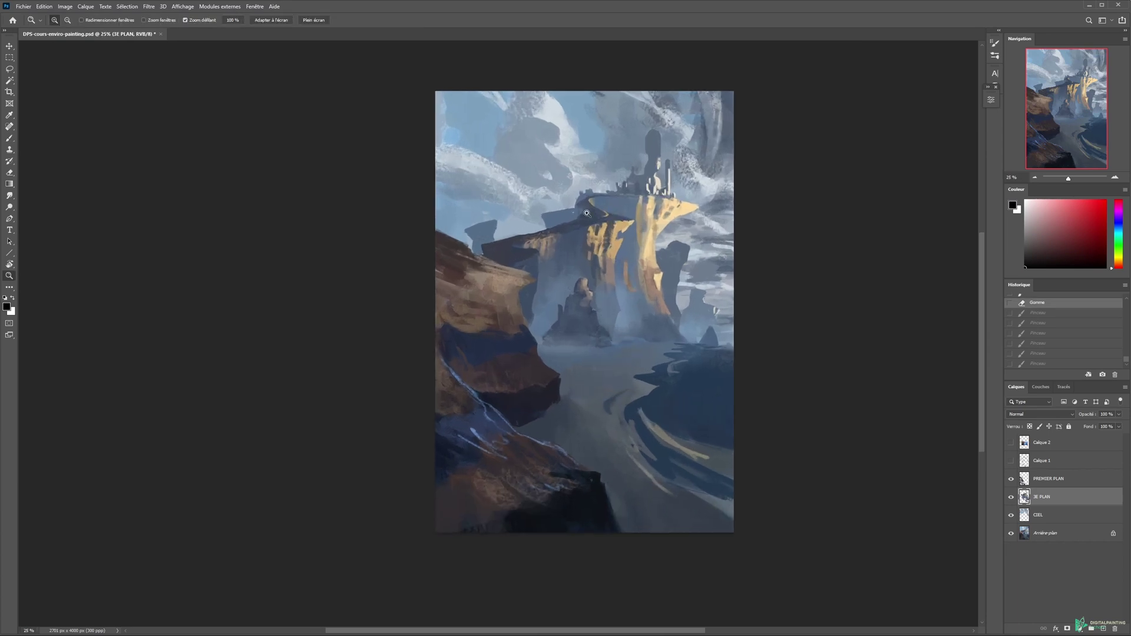
pyautogui.click(510, 253)
pyautogui.click(501, 248)
pyautogui.hotkey('ctrl', 'space')
pyautogui.click(480, 280)
pyautogui.keyDown('alt'); pyautogui.click(514, 324); pyautogui.keyUp('alt')
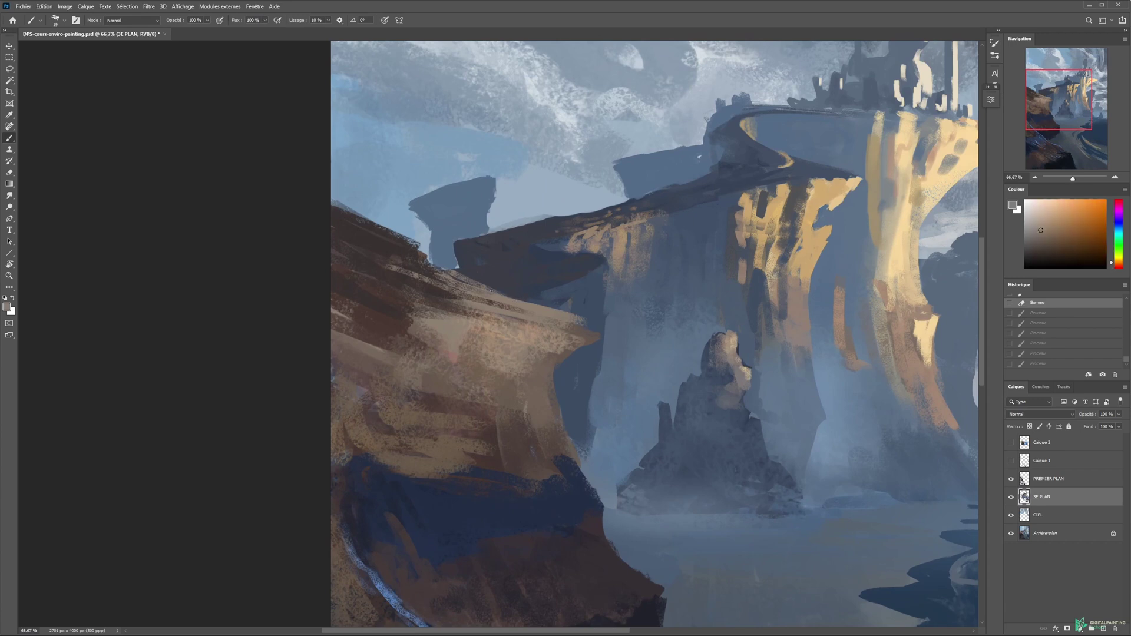
pyautogui.click(523, 300)
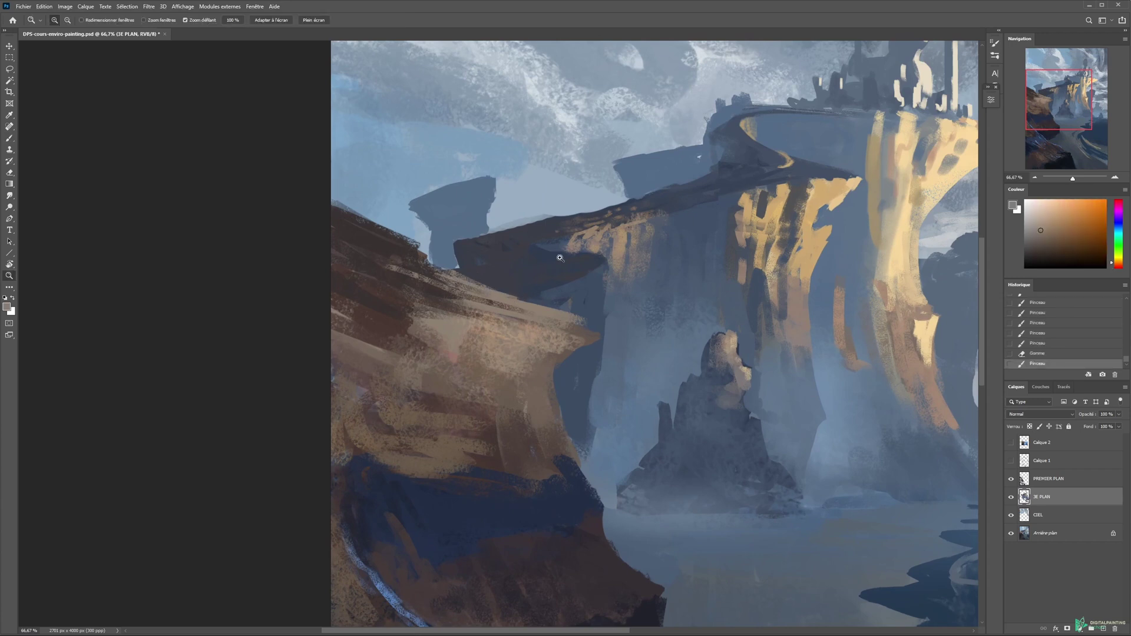
pyautogui.keyDown('alt'); pyautogui.click(453, 250); pyautogui.keyUp('alt')
pyautogui.hotkey('ctrl', 'z')
# Step: Paint a small dark domed structure on the crest of the foreground cliff
pyautogui.keyDown('alt'); pyautogui.click(395, 235); pyautogui.keyUp('alt')
pyautogui.moveTo(379, 226)
pyautogui.mouseDown()
pyautogui.moveTo(409, 224)
pyautogui.moveTo(378, 225)
pyautogui.moveTo(397, 212)
pyautogui.moveTo(394, 223)
pyautogui.mouseUp()
pyautogui.keyDown('alt'); pyautogui.click(480, 293); pyautogui.keyUp('alt')
pyautogui.keyDown('alt'); pyautogui.click(395, 245); pyautogui.keyUp('alt')
pyautogui.keyDown('alt'); pyautogui.click(408, 239); pyautogui.keyUp('alt')
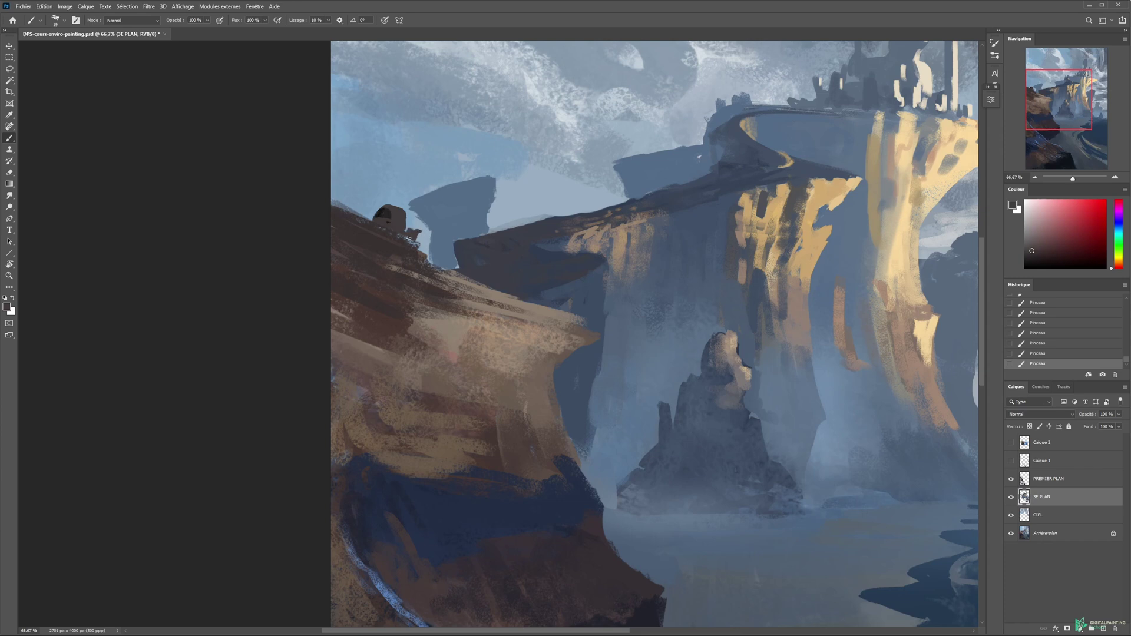
# Step: Lasso small shapes beside the clifftop structure, brush light and dark strokes inside them, and clear the selection
pyautogui.scroll(1, 430, 232)
pyautogui.press('l')
pyautogui.moveTo(344, 189)
pyautogui.mouseDown()
pyautogui.moveTo(357, 217)
pyautogui.moveTo(344, 201)
pyautogui.moveTo(348, 213)
pyautogui.mouseUp()
pyautogui.hotkey('ctrl', 'z')
pyautogui.keyDown('shift'); pyautogui.moveTo(428, 264); pyautogui.dragTo(431, 265); pyautogui.keyUp('shift')
pyautogui.moveTo(345, 203); pyautogui.dragTo(349, 197)
pyautogui.moveTo(429, 248); pyautogui.dragTo(433, 244)
pyautogui.press('b')
pyautogui.moveTo(346, 194); pyautogui.dragTo(346, 215)
pyautogui.moveTo(431, 246); pyautogui.dragTo(429, 265)
pyautogui.hotkey('ctrl', 'd')
# Step: Erase parts of the clifftop structures to shape them and check them against the whole painting
pyautogui.keyDown('alt'); pyautogui.click(357, 201); pyautogui.keyUp('alt')
pyautogui.press('e')
pyautogui.moveTo(355, 205); pyautogui.dragTo(354, 219)
pyautogui.moveTo(355, 206); pyautogui.dragTo(353, 218)
pyautogui.press('z')
pyautogui.keyDown('alt'); pyautogui.click(417, 245); pyautogui.keyUp('alt')
pyautogui.keyDown('alt'); pyautogui.click(422, 247); pyautogui.keyUp('alt')
pyautogui.keyDown('alt'); pyautogui.click(428, 250); pyautogui.keyUp('alt')
pyautogui.keyDown('alt'); pyautogui.click(479, 268); pyautogui.keyUp('alt')
pyautogui.moveTo(521, 293); pyautogui.dragTo(403, 268)
pyautogui.press('b')
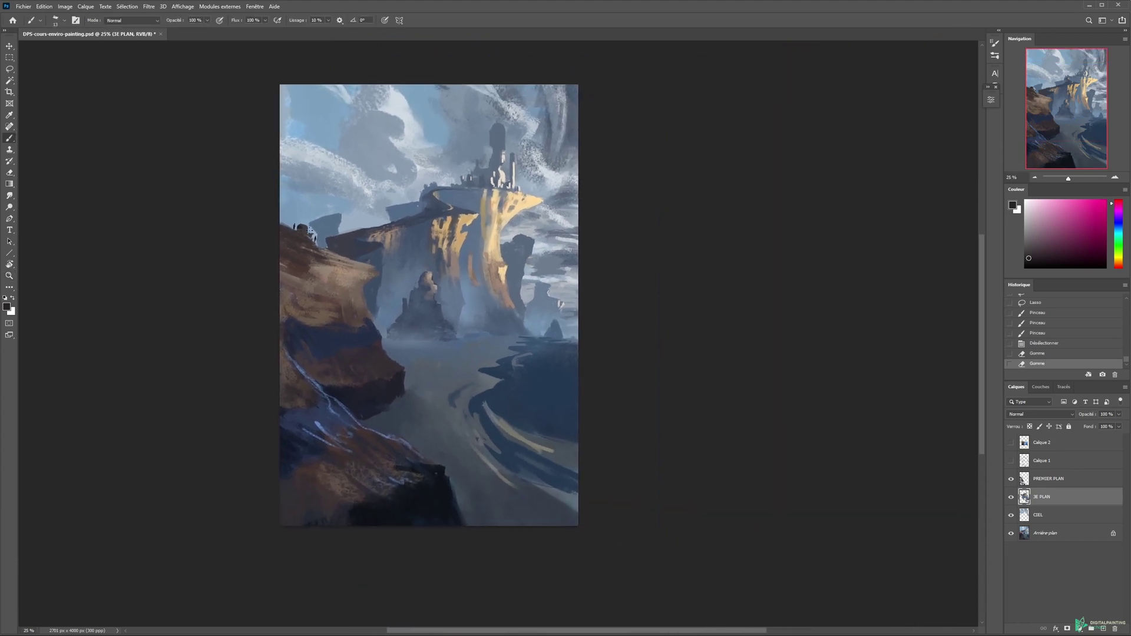
# Step: Undo the last trial strokes on the foreground cliff's crest and erase the small structures there
pyautogui.hotkey('ctrl', 'z')
pyautogui.moveTo(295, 224)
pyautogui.mouseDown()
pyautogui.moveTo(282, 181)
pyautogui.moveTo(288, 227)
pyautogui.mouseUp()
pyautogui.hotkey('ctrl', 'z')
pyautogui.hotkey('ctrl', 'z')
pyautogui.press('e')
pyautogui.rightClick(311, 244)
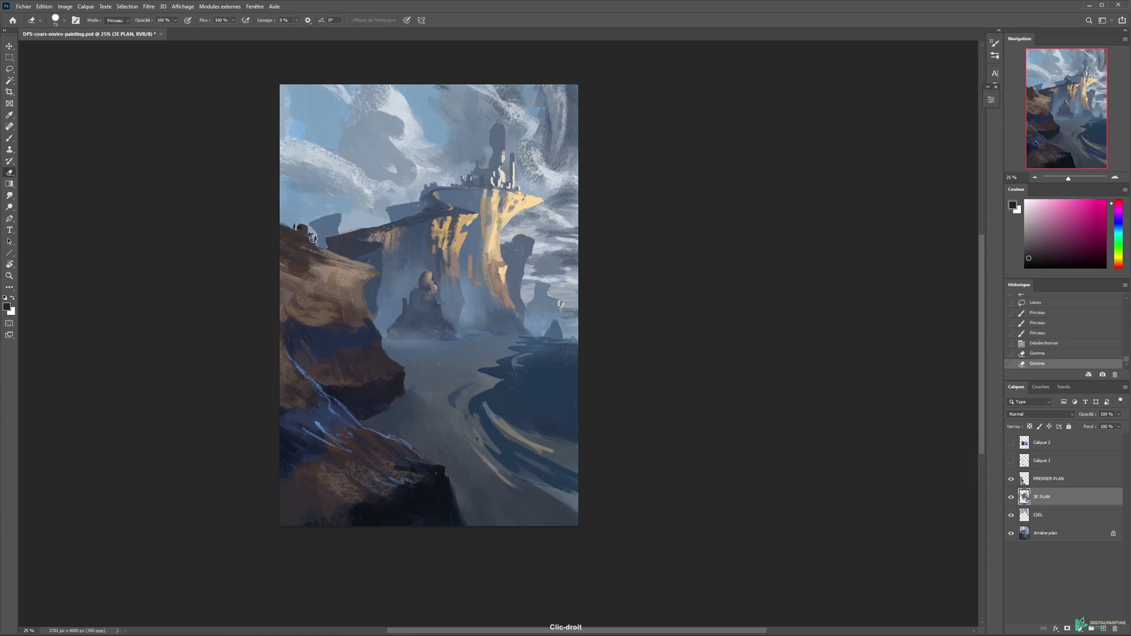
pyautogui.click(312, 255)
# Step: Paint a small dark rider silhouette on the valley floor beside the lake and check its scale against the cliffs
pyautogui.press('z')
pyautogui.click(366, 297)
pyautogui.press('b')
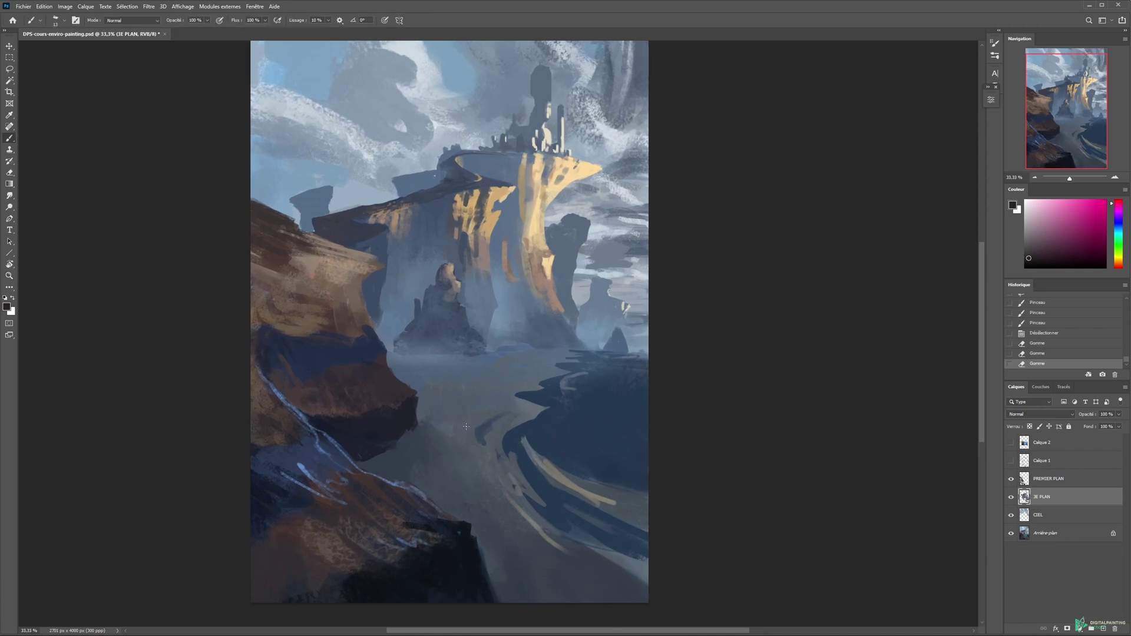
pyautogui.moveTo(444, 440); pyautogui.dragTo(451, 446)
pyautogui.click(462, 466)
pyautogui.scroll(2, 462, 465)
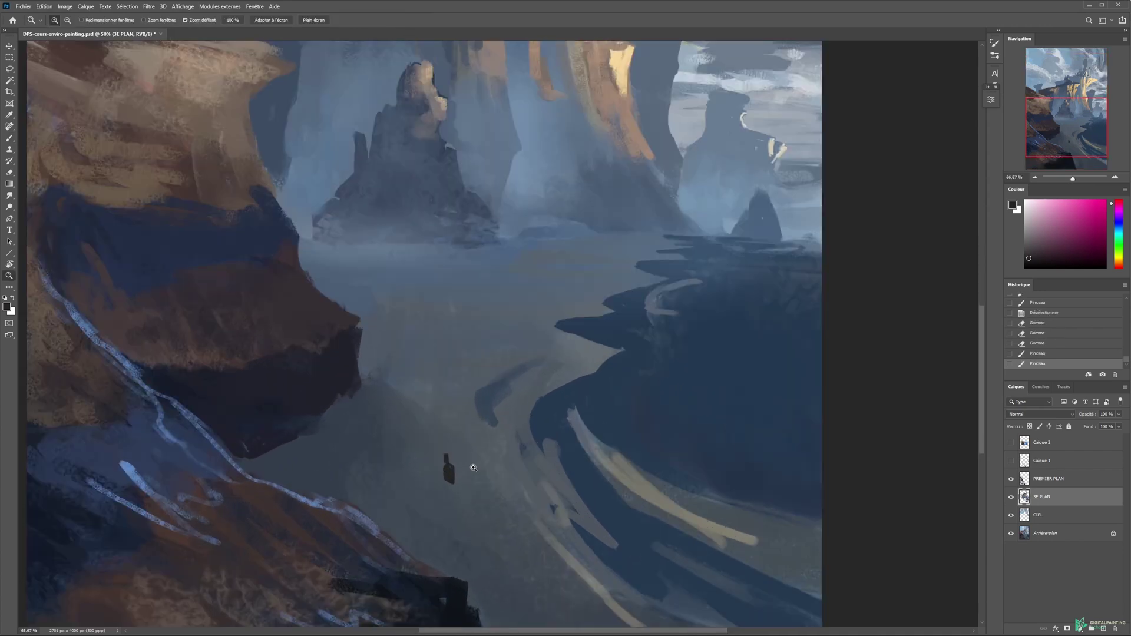
pyautogui.click(446, 457)
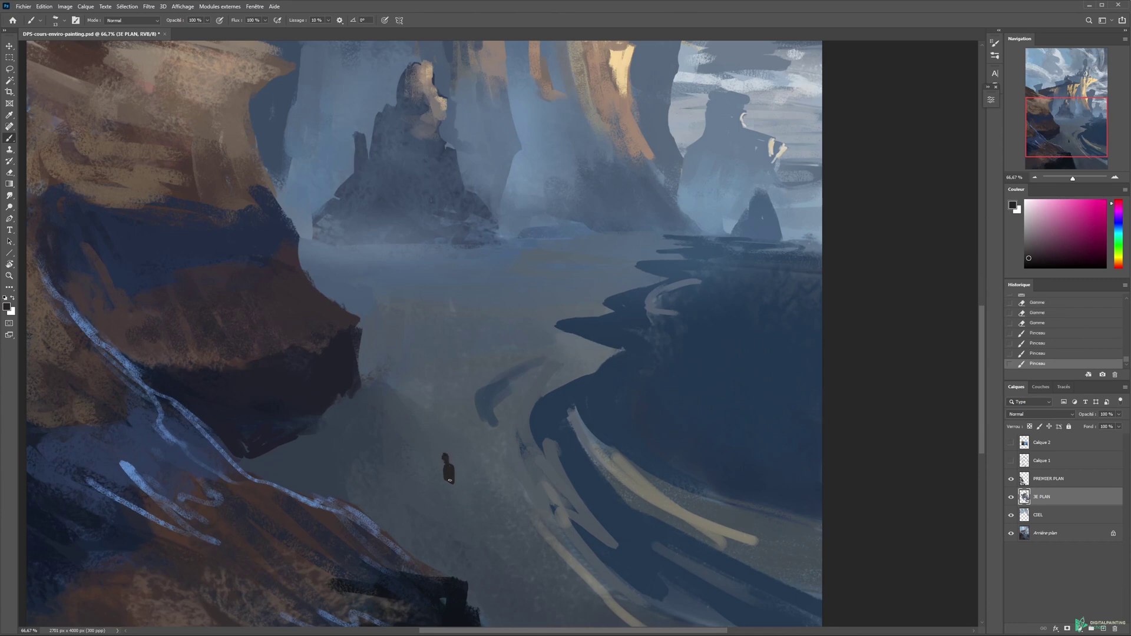
pyautogui.press('z')
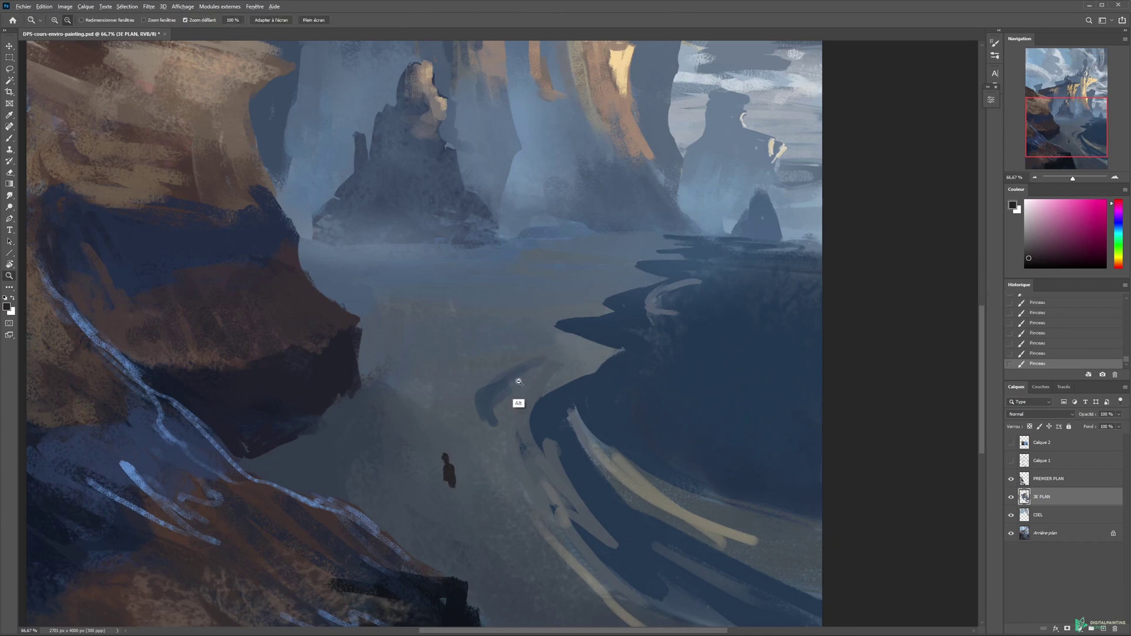
pyautogui.scroll(-2, 518, 394)
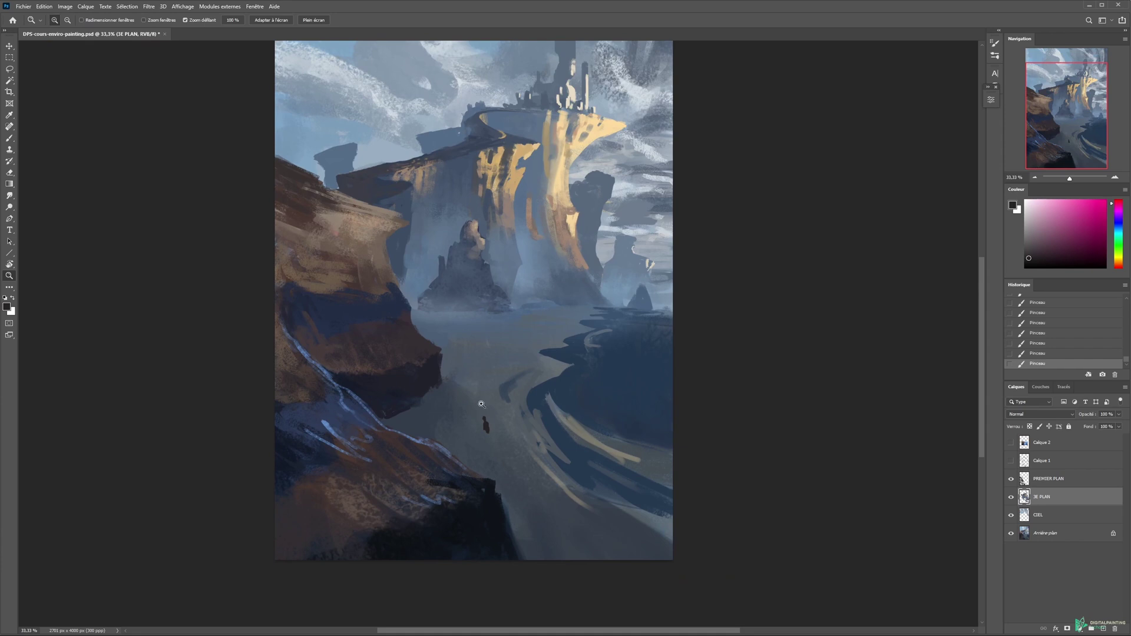
pyautogui.scroll(2, 482, 404)
pyautogui.press('b')
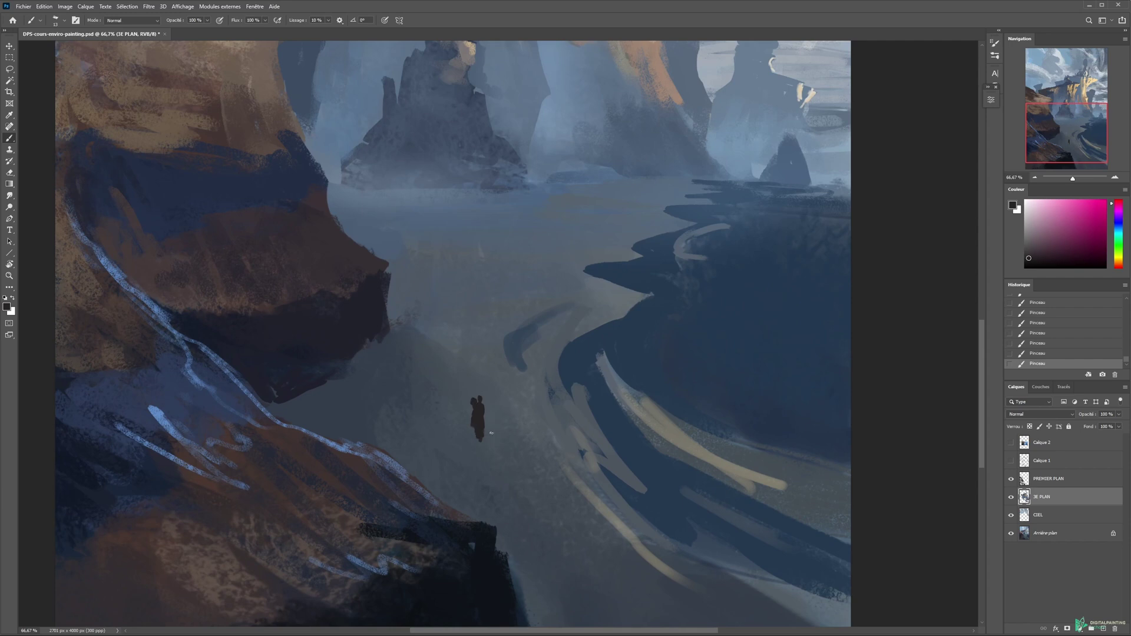
# Step: Lasso the small rider silhouette, resize it slightly and duplicate it into a group of three
pyautogui.press('l')
pyautogui.moveTo(486, 463); pyautogui.dragTo(494, 460)
pyautogui.hotkey('ctrl', 't')
pyautogui.moveTo(507, 365); pyautogui.dragTo(504, 368)
pyautogui.press('Return')
pyautogui.press('v')
pyautogui.moveTo(487, 415); pyautogui.dragTo(508, 449)
pyautogui.hotkey('ctrl', 'd')
pyautogui.press('z')
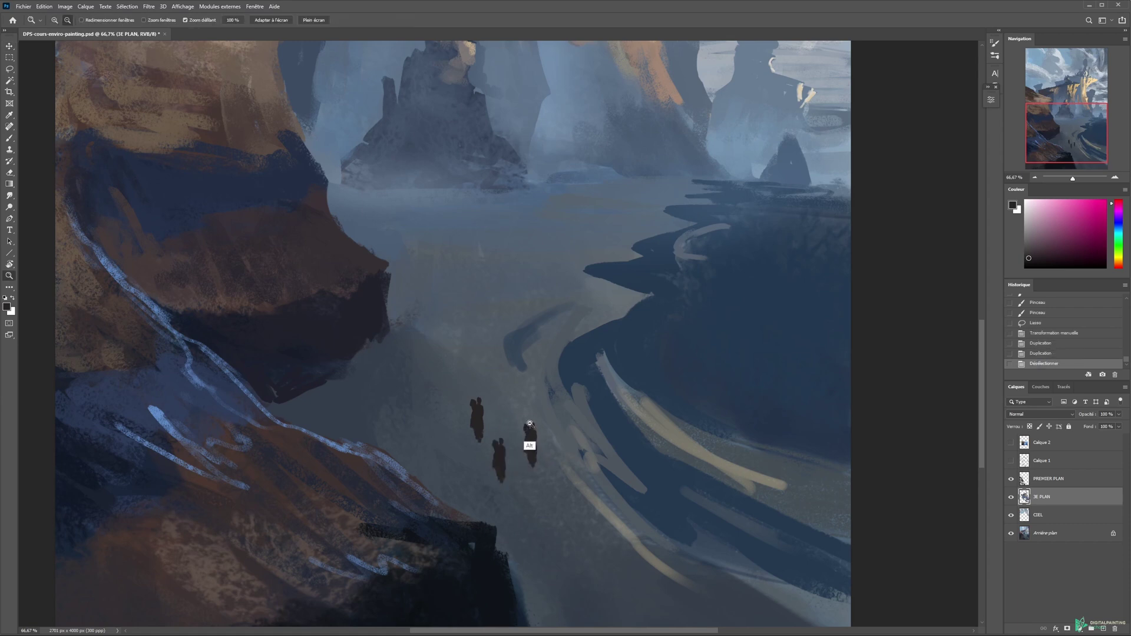
pyautogui.keyDown('alt'); pyautogui.click(525, 430); pyautogui.keyUp('alt')
pyautogui.press('v')
pyautogui.press('l')
pyautogui.hotkey('ctrl', 't')
pyautogui.moveTo(536, 451)
pyautogui.mouseDown()
pyautogui.moveTo(550, 412)
pyautogui.moveTo(651, 283)
pyautogui.mouseUp()
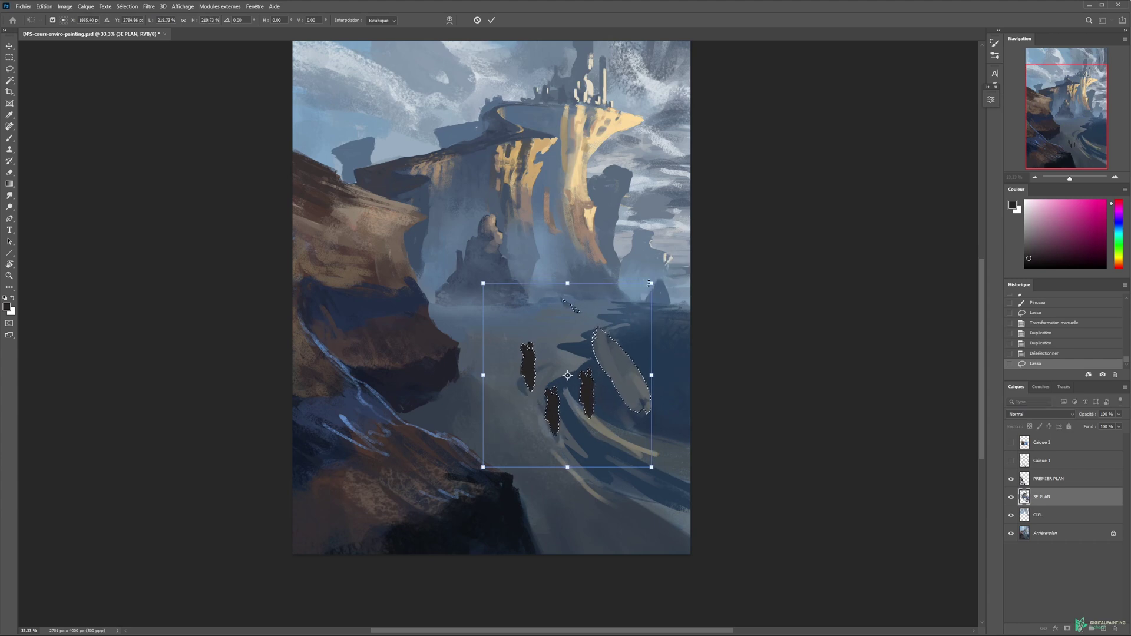
pyautogui.press('Escape')
pyautogui.hotkey('ctrl', 'd')
# Step: Lasso the three riders, enlarge them with a free transform and compare their scale with the whole painting
pyautogui.moveTo(533, 417); pyautogui.dragTo(536, 455)
pyautogui.hotkey('ctrl', 't')
pyautogui.moveTo(527, 398)
pyautogui.mouseDown()
pyautogui.moveTo(582, 368)
pyautogui.moveTo(543, 396)
pyautogui.moveTo(589, 328)
pyautogui.mouseUp()
pyautogui.hotkey('ctrl', 'z')
pyautogui.press('Return')
pyautogui.press('z')
pyautogui.hotkey('ctrl', 'd')
pyautogui.keyDown('alt'); pyautogui.click(556, 404); pyautogui.keyUp('alt')
pyautogui.keyDown('alt'); pyautogui.click(558, 401); pyautogui.keyUp('alt')
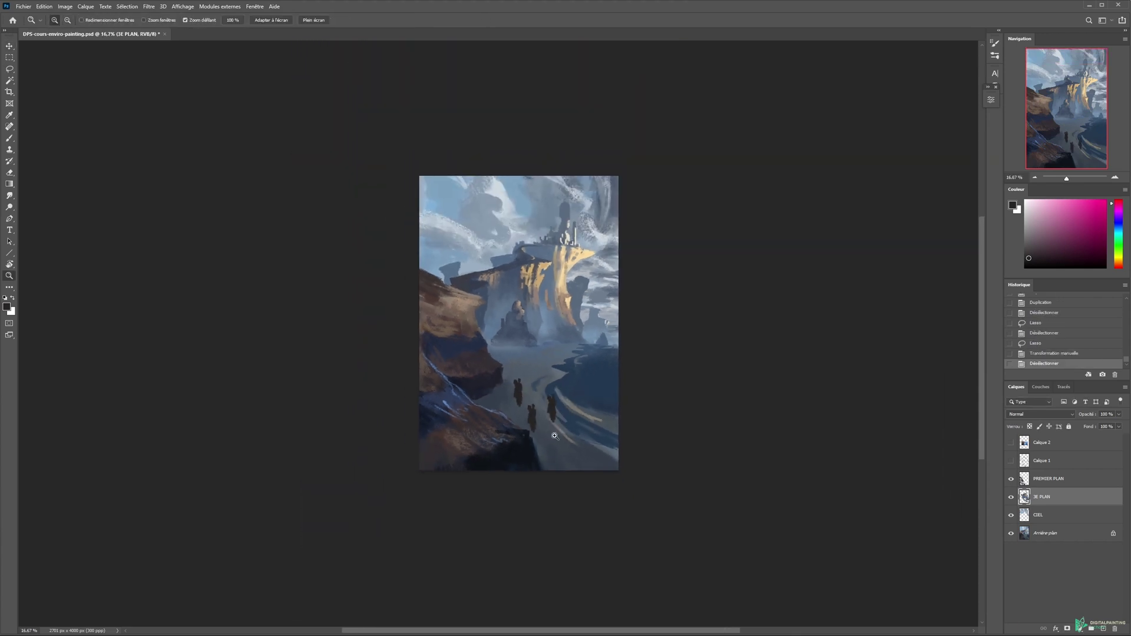
pyautogui.click(544, 395)
pyautogui.press('v')
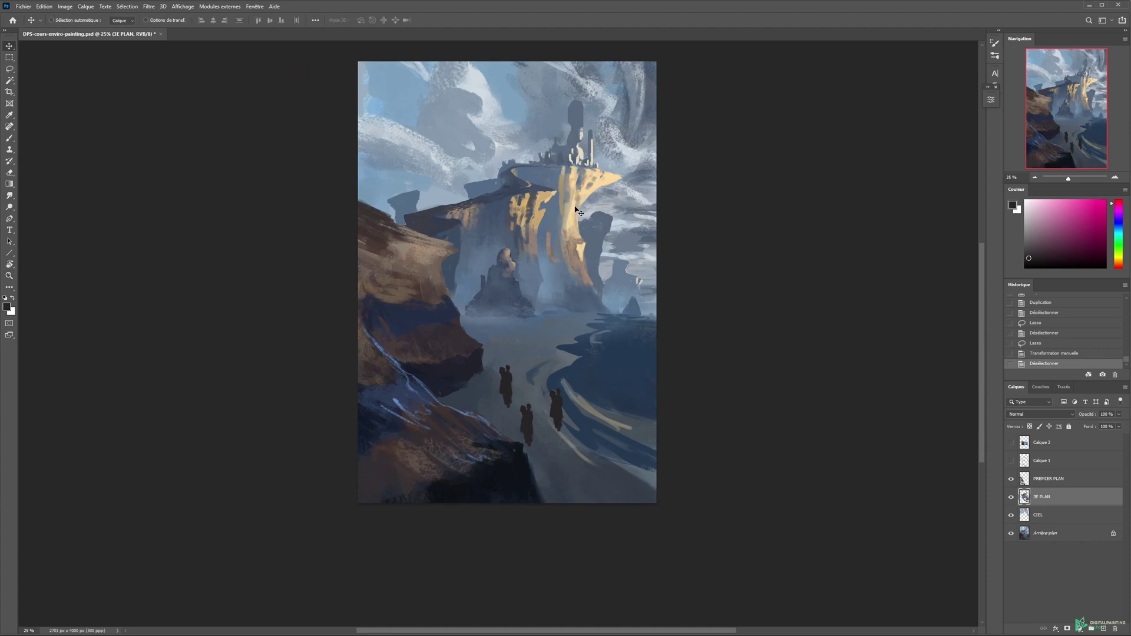
pyautogui.press('z')
pyautogui.click(510, 382)
# Step: Sketch trial arrow lines from the riders towards the cliff and the tower city, and undo the last one
pyautogui.press('b')
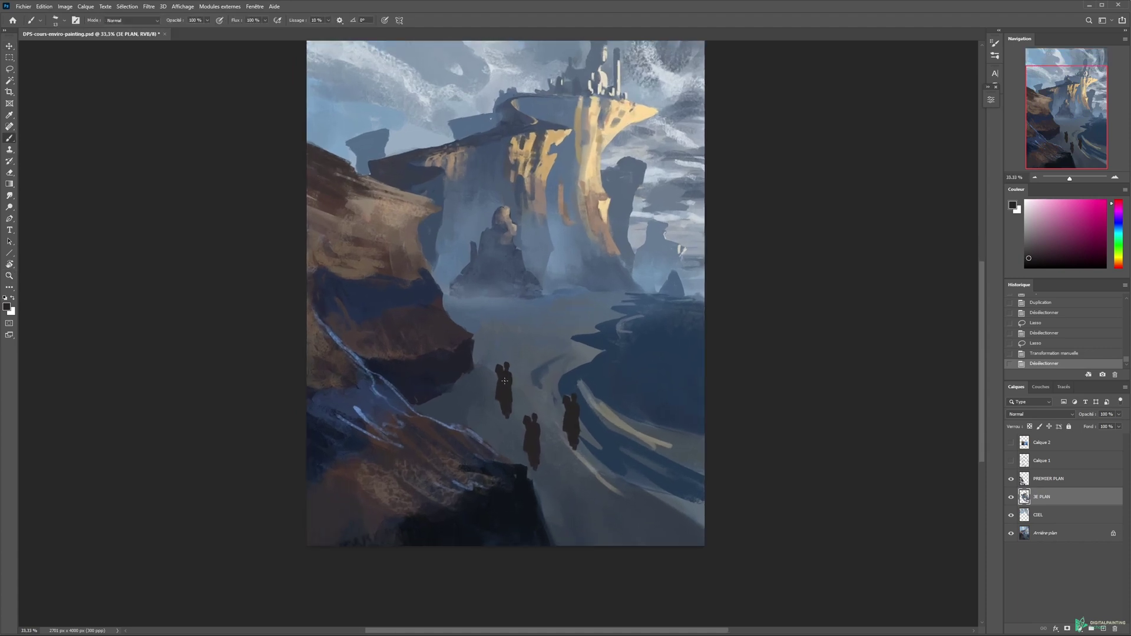
pyautogui.moveTo(475, 382); pyautogui.dragTo(482, 383)
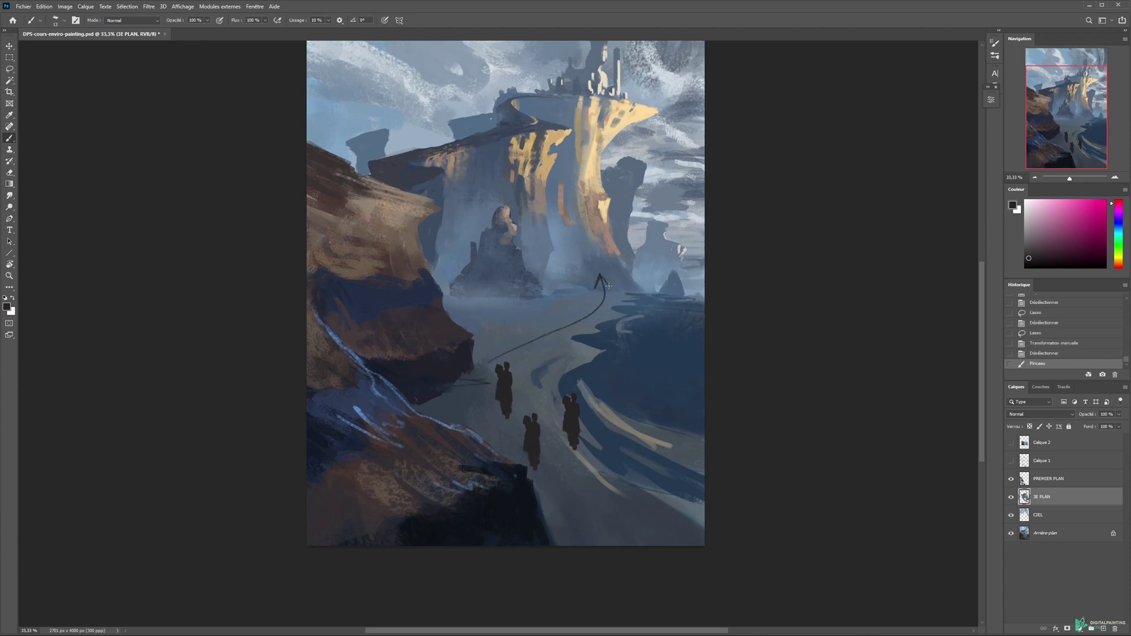
pyautogui.moveTo(609, 287); pyautogui.dragTo(610, 287)
pyautogui.moveTo(609, 90); pyautogui.dragTo(596, 152)
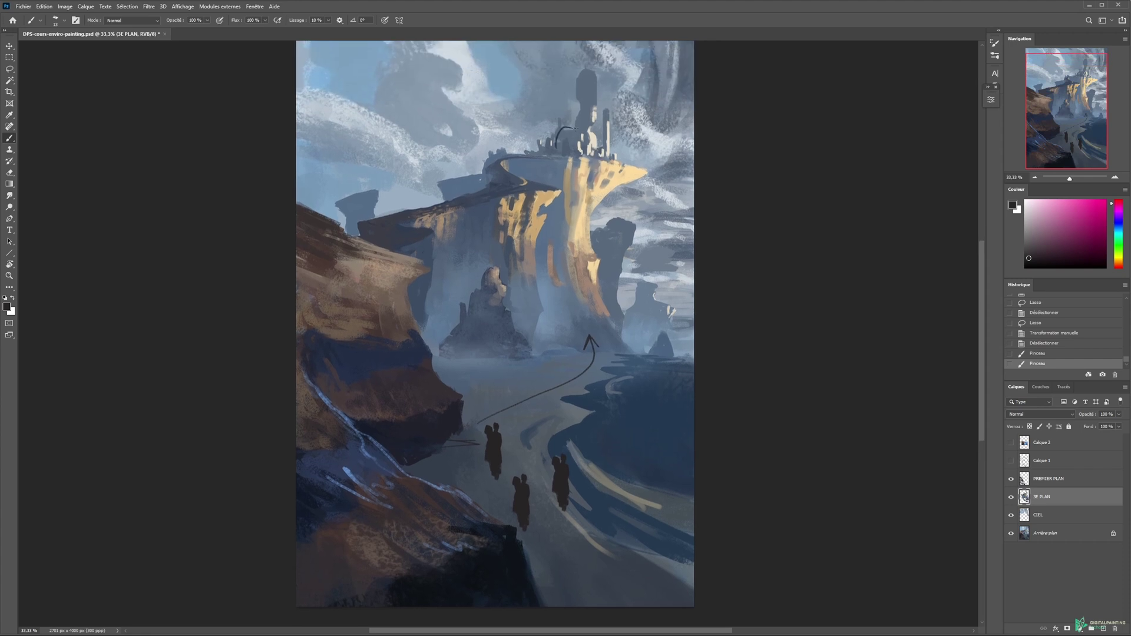
pyautogui.hotkey('ctrl', 'z')
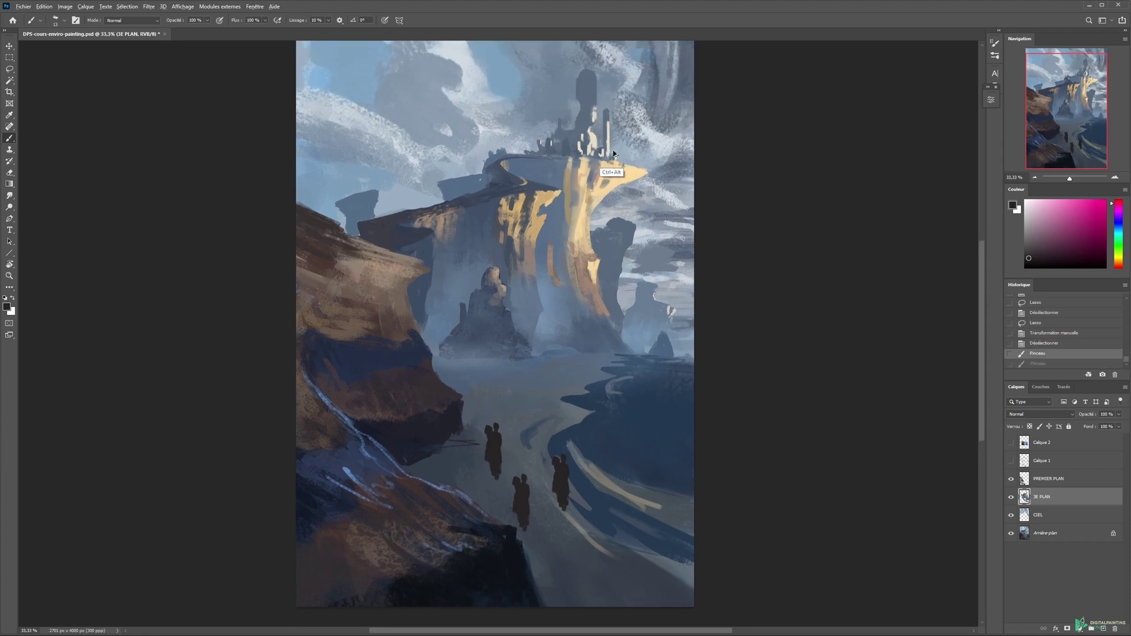
# Step: Revert the history to the state before the riders were enlarged, with nothing selected
pyautogui.click(1046, 324)
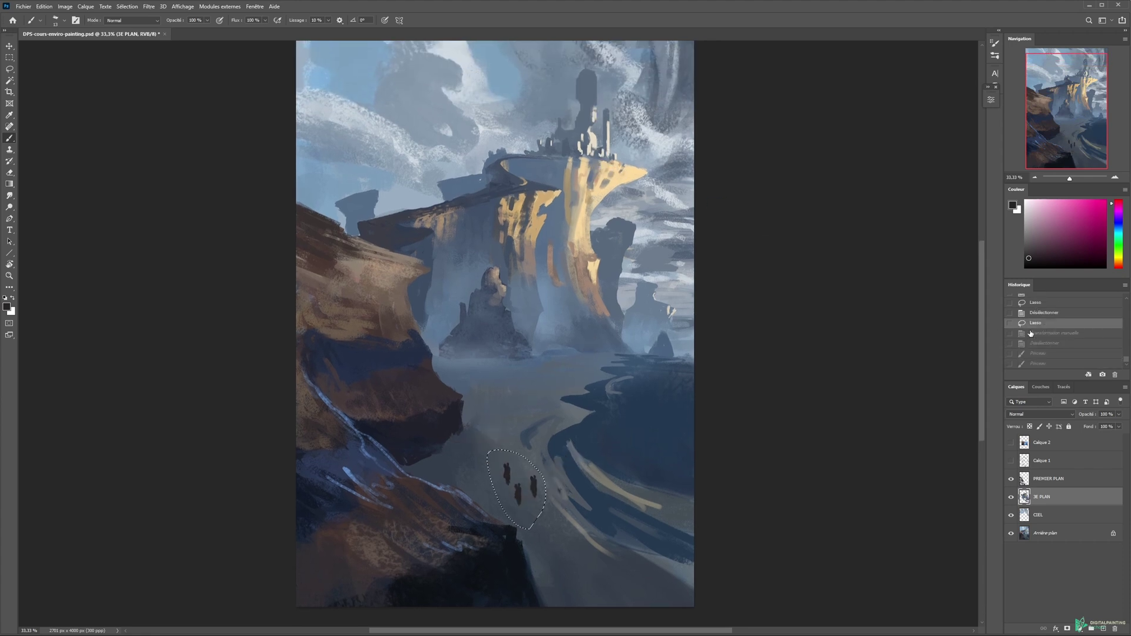
pyautogui.hotkey('ctrl', 'd')
pyautogui.press('z')
pyautogui.keyDown('alt'); pyautogui.click(642, 368); pyautogui.keyUp('alt')
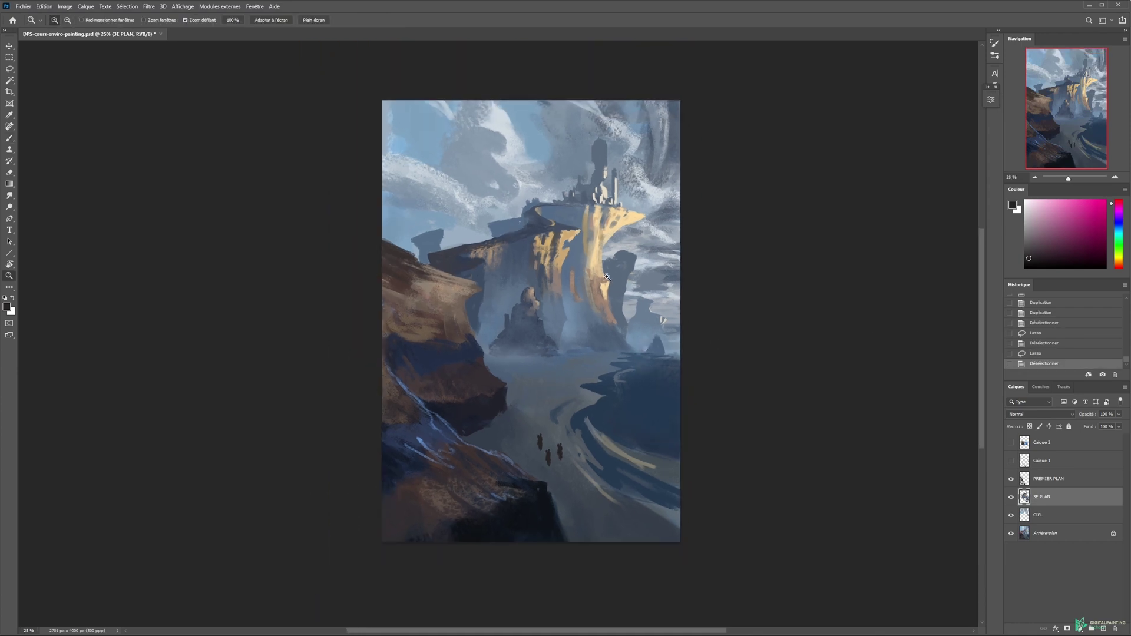
pyautogui.click(1074, 353)
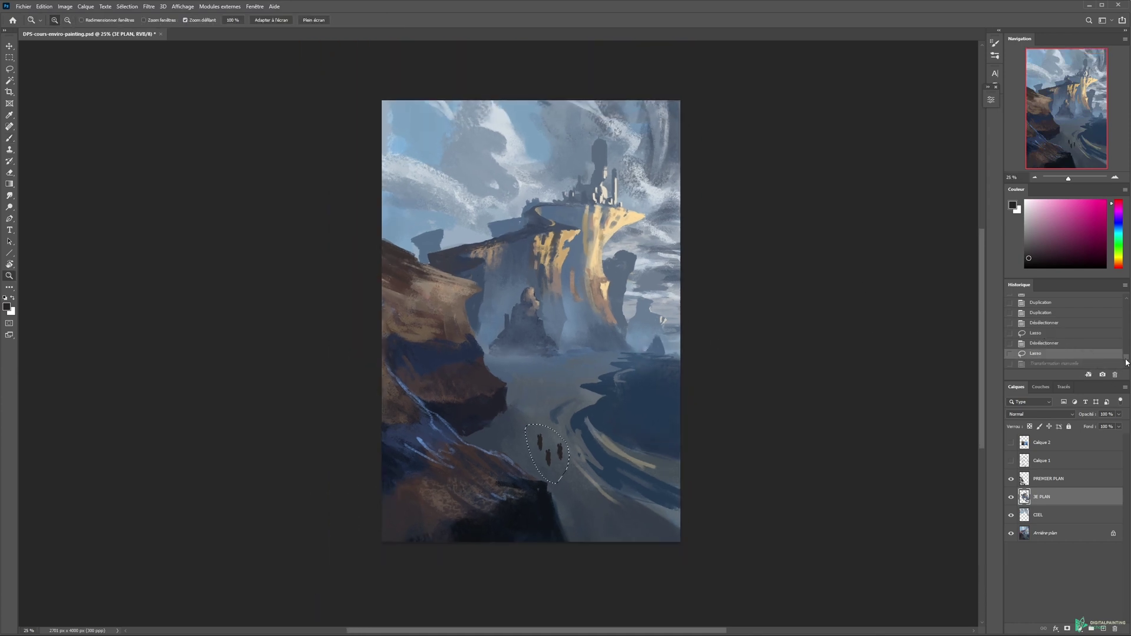
pyautogui.moveTo(1126, 360); pyautogui.dragTo(1126, 366)
pyautogui.click(1069, 364)
pyautogui.click(1042, 323)
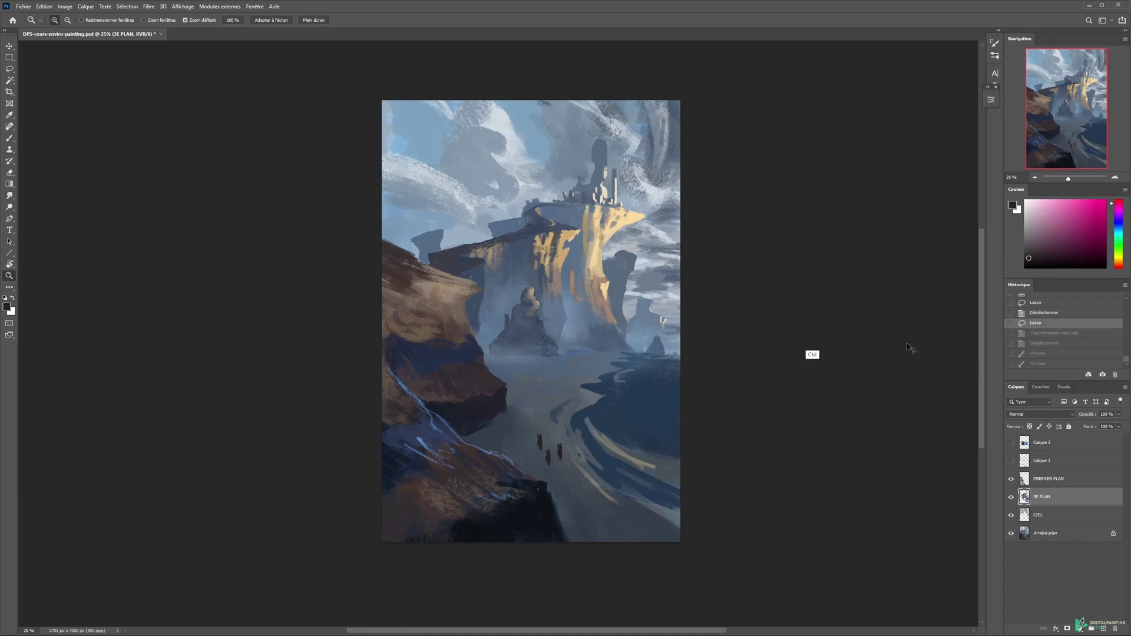
pyautogui.click(1053, 316)
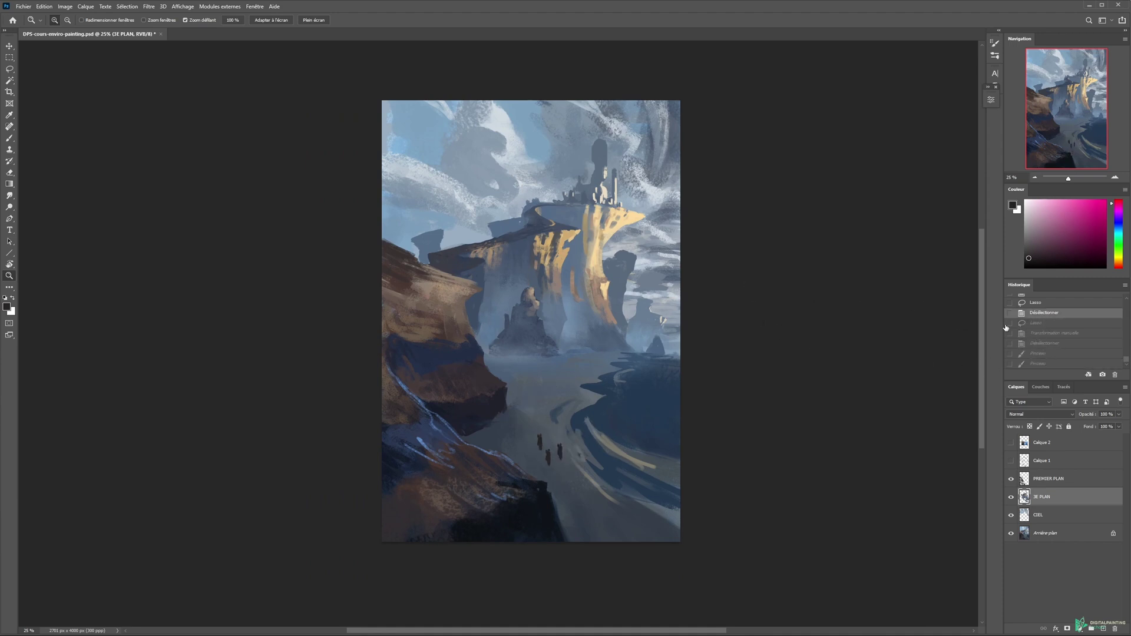
# Step: Lasso the three riders, cut them to a new layer above PREMIER PLAN and name it CAVALIERS
pyautogui.press('l')
pyautogui.moveTo(542, 432); pyautogui.dragTo(563, 485)
pyautogui.rightClick(546, 446)
pyautogui.click(589, 518)
pyautogui.moveTo(1051, 498); pyautogui.dragTo(1043, 474)
pyautogui.write('CAVALIERS')
pyautogui.press('Return')
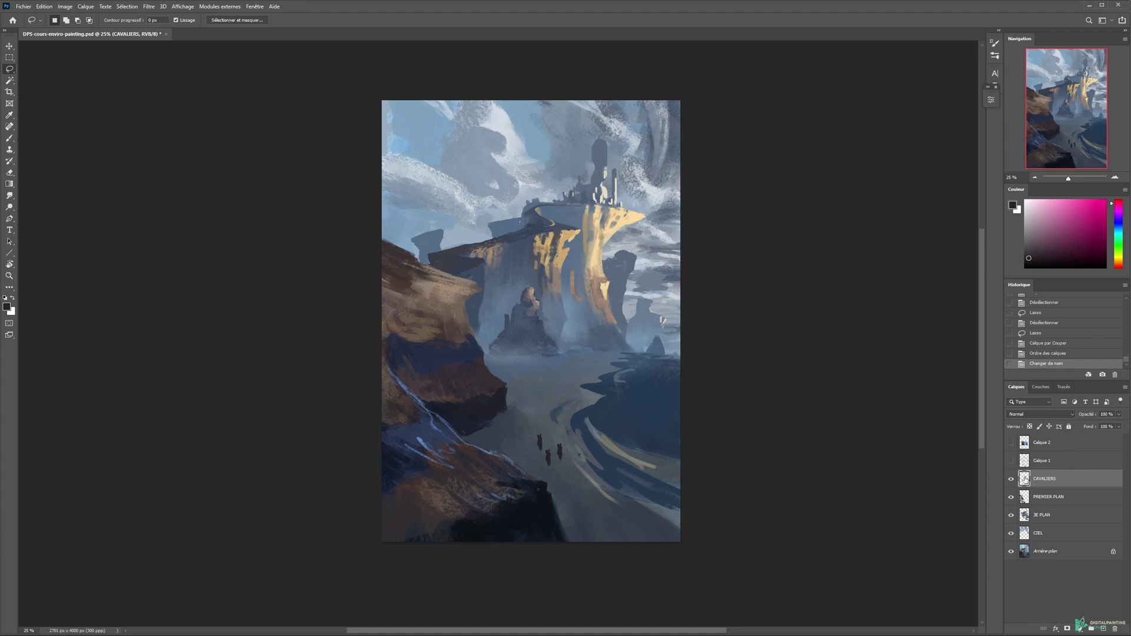
# Step: Mirror the group of riders about the vertical axis and adjust its placement on the valley floor
pyautogui.press('ctrl')
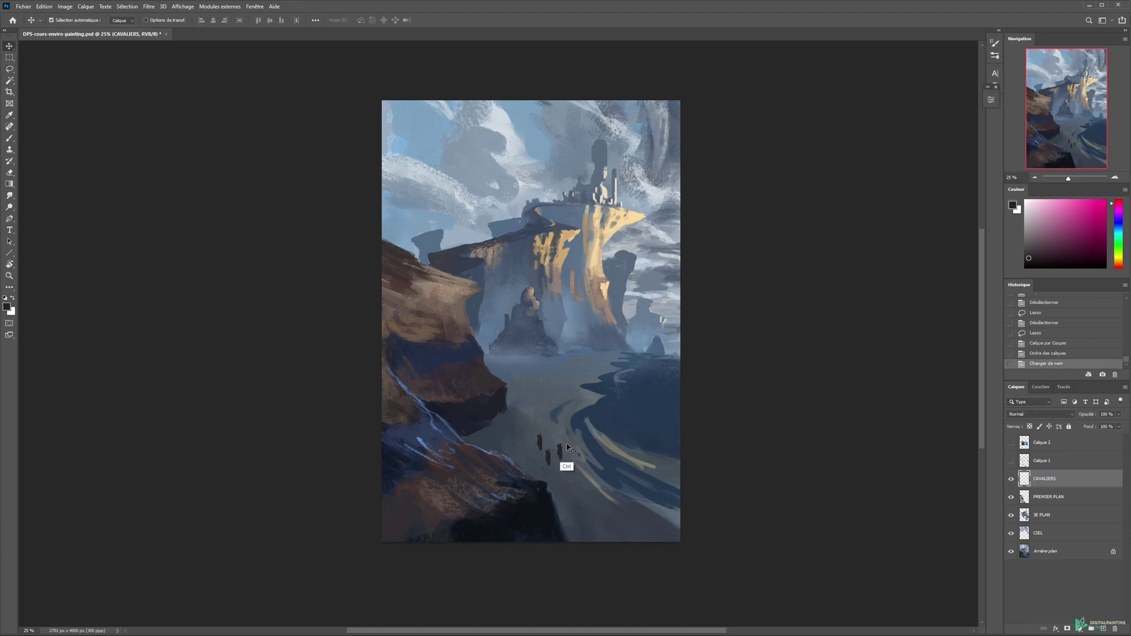
pyautogui.hotkey('ctrl', 't')
pyautogui.rightClick(565, 442)
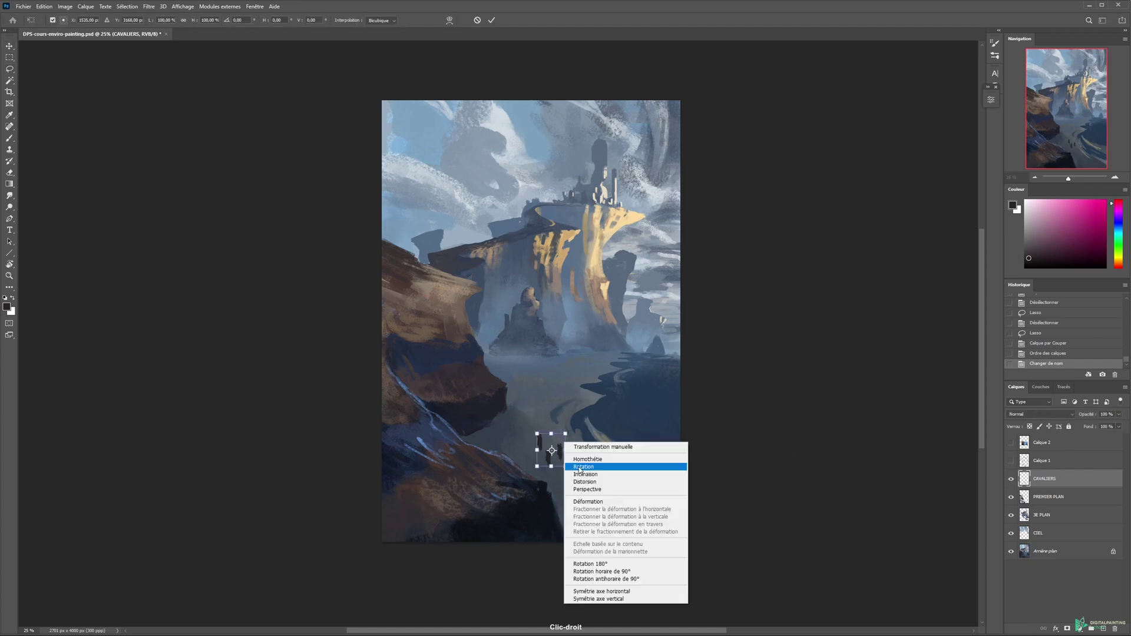
pyautogui.click(603, 599)
pyautogui.moveTo(549, 435); pyautogui.dragTo(573, 405)
pyautogui.press('Return')
# Step: Duplicate two riders, scale them down and place them farther along the valley towards the cliffs
pyautogui.press('l')
pyautogui.moveTo(570, 449)
pyautogui.mouseDown()
pyautogui.moveTo(544, 472)
pyautogui.moveTo(564, 462)
pyautogui.moveTo(572, 363)
pyautogui.moveTo(568, 381)
pyautogui.mouseUp()
pyautogui.press('v')
pyautogui.hotkey('ctrl', 't')
pyautogui.press('Return')
pyautogui.hotkey('ctrl', 't')
pyautogui.press('Return')
pyautogui.press('Return')
pyautogui.hotkey('ctrl', 'd')
pyautogui.keyDown('ctrl'); pyautogui.click(566, 380); pyautogui.keyUp('ctrl')
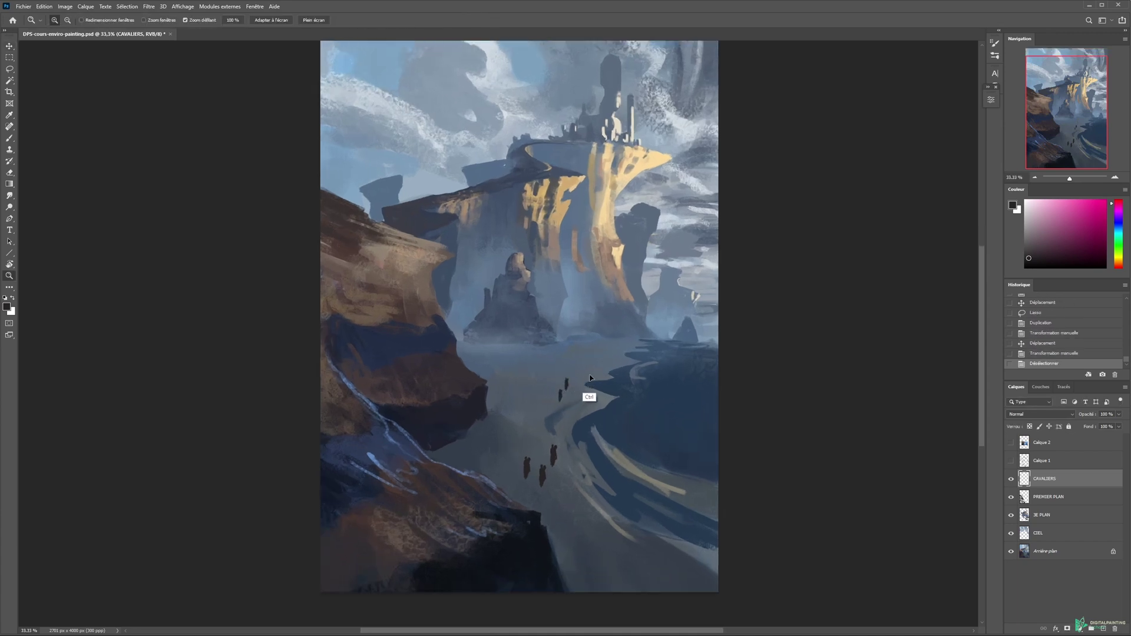
# Step: Adjust the smaller riders and duplicate them as an even tinier group near the foot of the cliff
pyautogui.hotkey('ctrl', 'z')
pyautogui.hotkey('ctrl', 'r')
pyautogui.hotkey('ctrl', 'r')
pyautogui.hotkey('ctrl', 't')
pyautogui.moveTo(547, 378)
pyautogui.mouseDown()
pyautogui.moveTo(549, 391)
pyautogui.moveTo(591, 347)
pyautogui.mouseUp()
pyautogui.press('Return')
pyautogui.press('l')
pyautogui.hotkey('ctrl', 't')
pyautogui.press('Return')
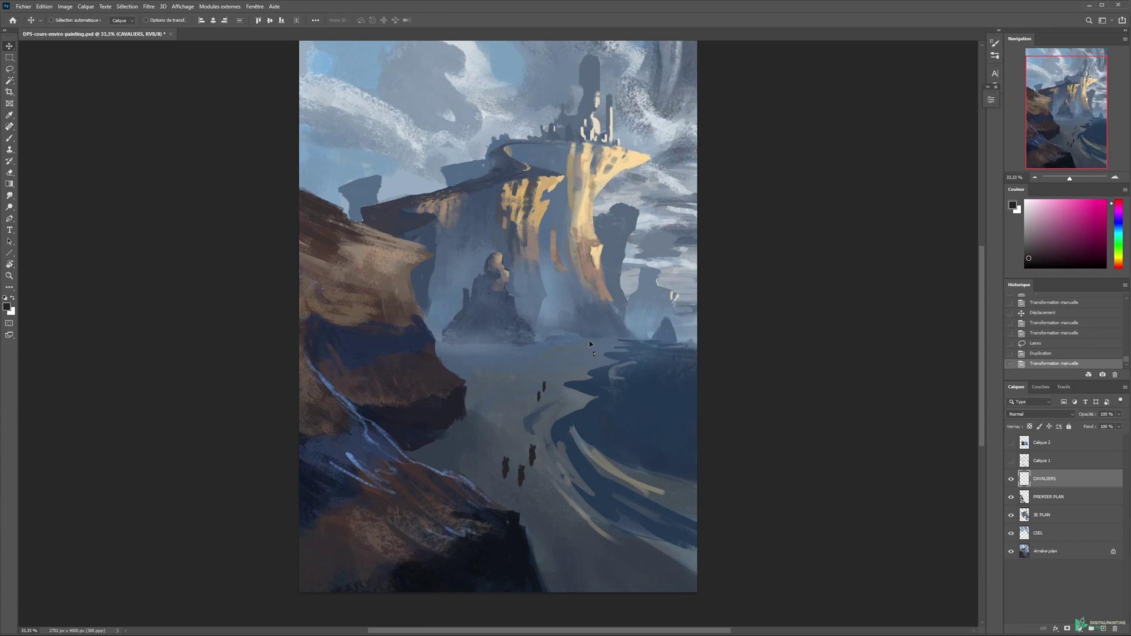
pyautogui.hotkey('ctrl', 'd')
# Step: Erase lightly over the most distant riders to fade them, judging the result on the whole painting
pyautogui.press('e')
pyautogui.hotkey('ctrl', '-')
pyautogui.hotkey('ctrl', '-')
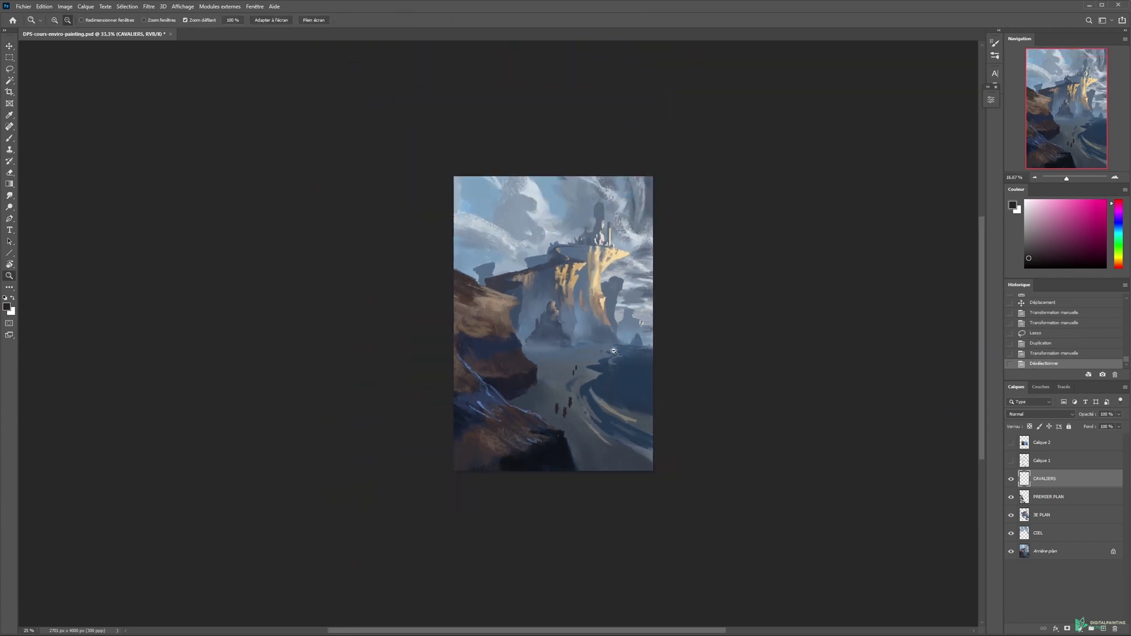
pyautogui.moveTo(592, 355); pyautogui.dragTo(609, 357)
pyautogui.click(603, 358)
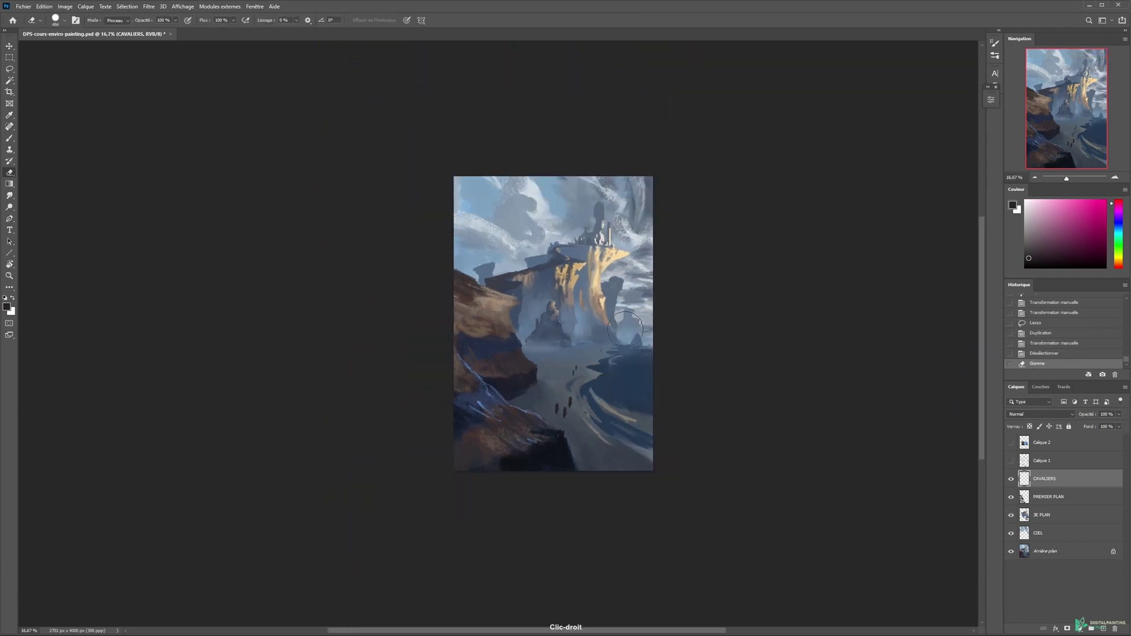
pyautogui.moveTo(694, 320); pyautogui.dragTo(689, 359)
# Step: Lasso part of the most distant group of riders, shift it along the valley and clear the selection
pyautogui.press('z')
pyautogui.doubleClick(619, 394)
pyautogui.press('l')
pyautogui.press('v')
pyautogui.moveTo(602, 389); pyautogui.dragTo(573, 397)
pyautogui.moveTo(575, 400)
pyautogui.mouseDown()
pyautogui.moveTo(556, 406)
pyautogui.moveTo(560, 436)
pyautogui.mouseUp()
pyautogui.hotkey('ctrl', 'd')
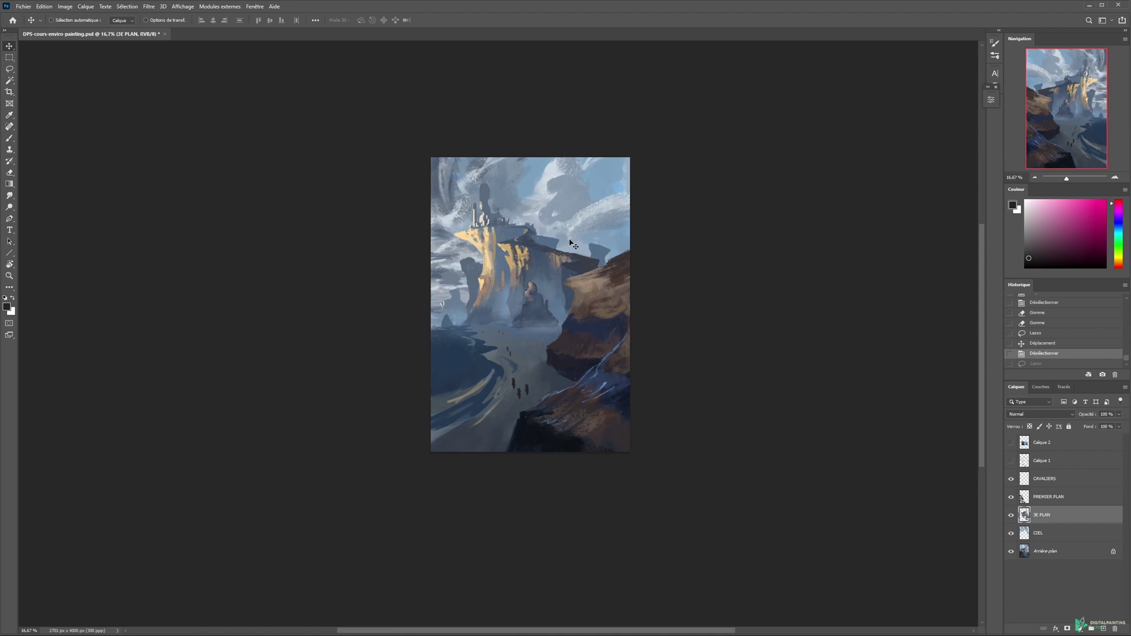
# Step: Check the mirrored composition more closely and save the document
pyautogui.keyDown('ctrl'); pyautogui.click(566, 294); pyautogui.keyUp('ctrl')
pyautogui.moveTo(500, 228); pyautogui.dragTo(538, 269)
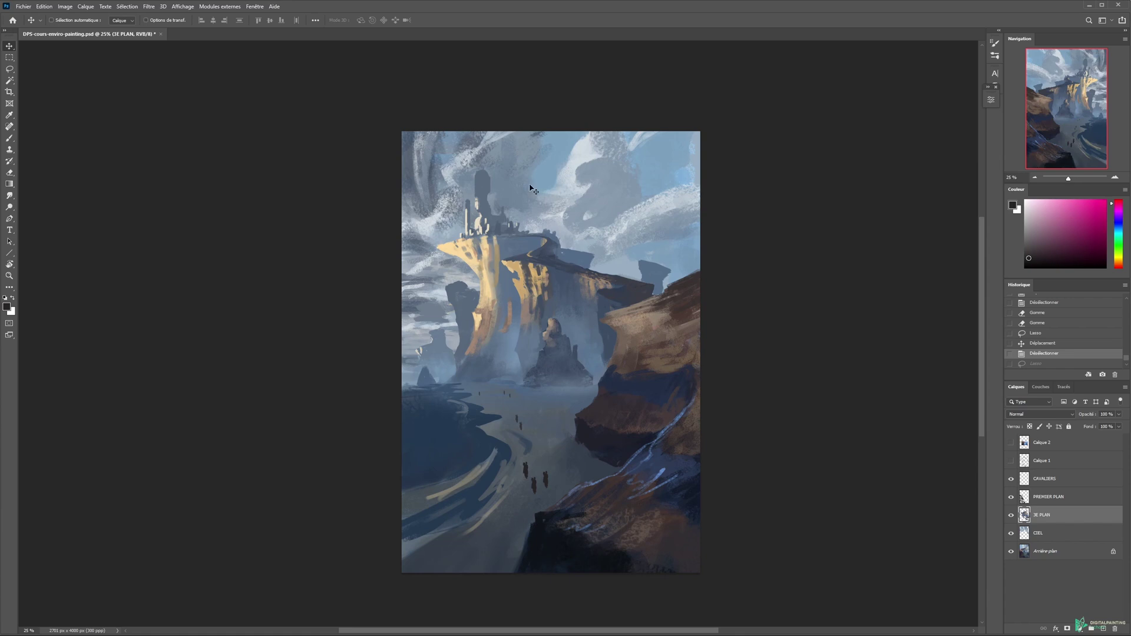
pyautogui.hotkey('ctrl', 's')
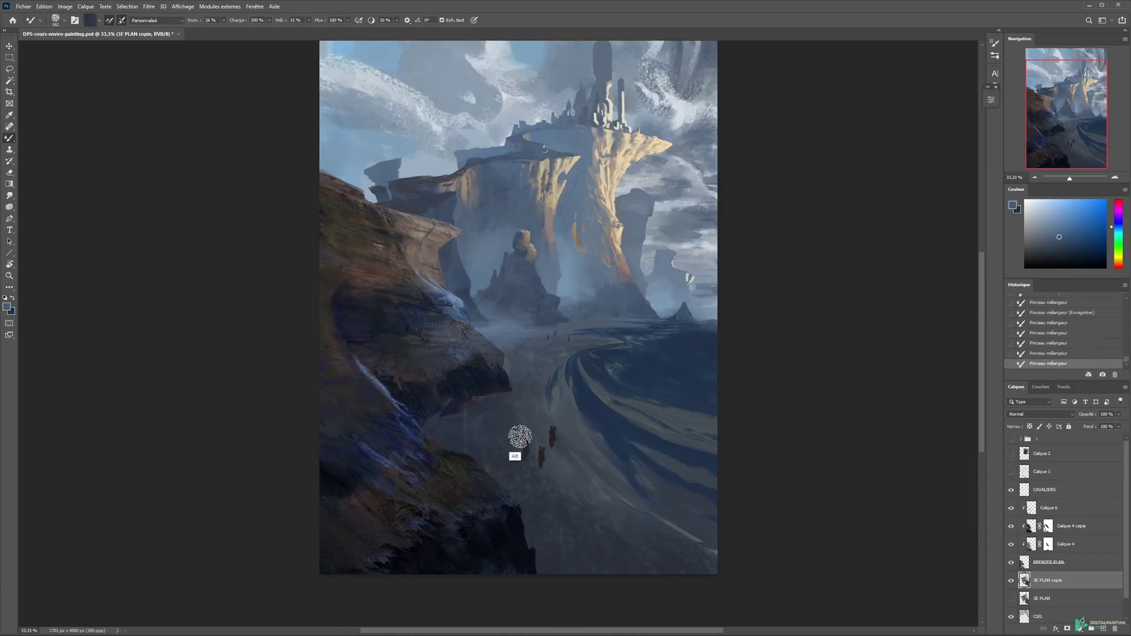
# Step: Blend the sand and the dark lake shoreline with the Mixer Brush on the 3E PLAN copie layer
pyautogui.press('alt')
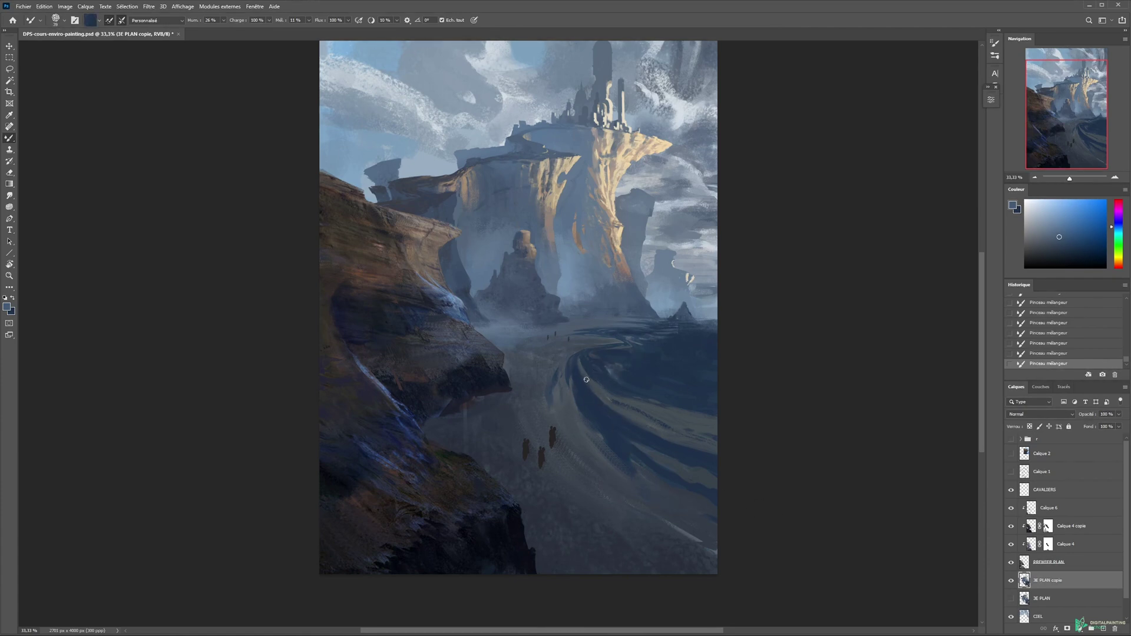
pyautogui.moveTo(672, 462); pyautogui.dragTo(629, 445)
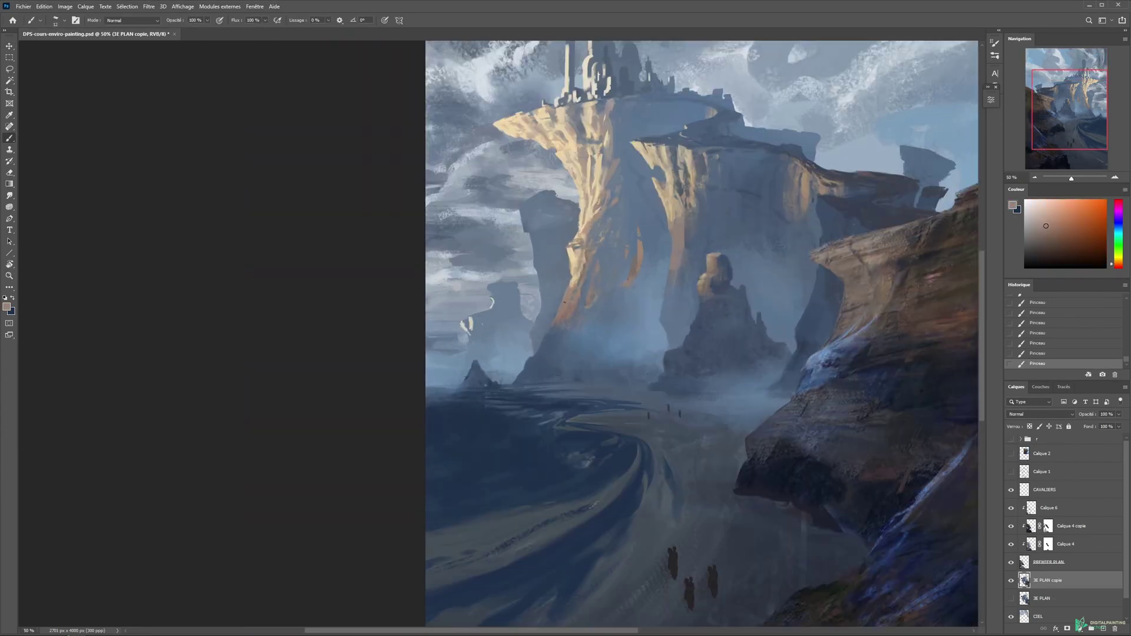
pyautogui.keyDown('alt'); pyautogui.click(618, 306); pyautogui.keyUp('alt')
pyautogui.keyDown('alt'); pyautogui.click(624, 312); pyautogui.keyUp('alt')
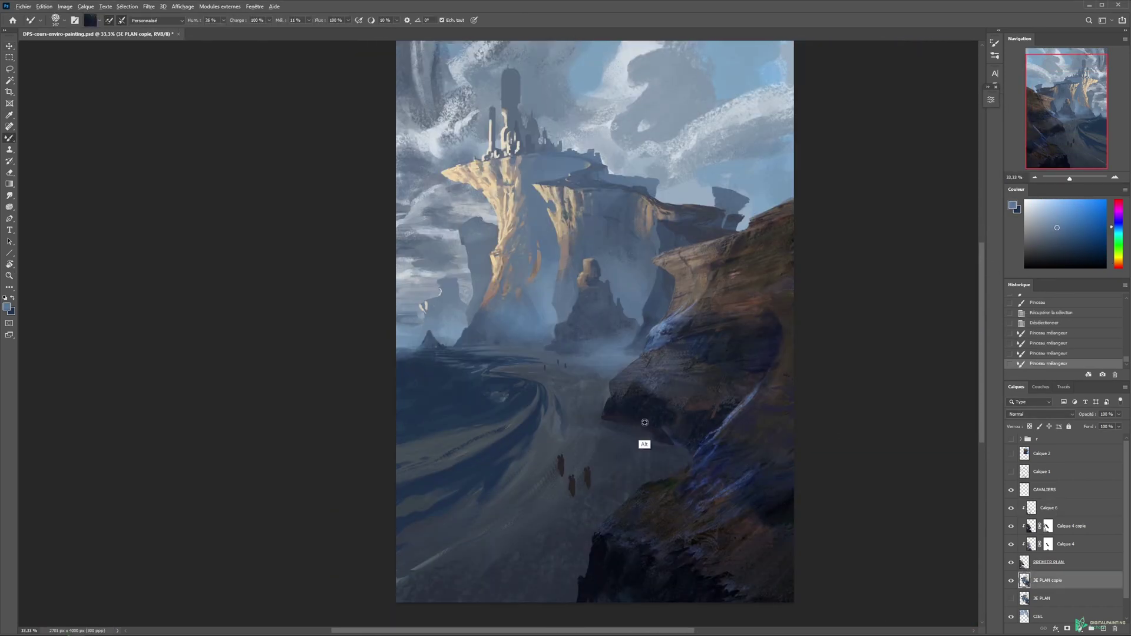
# Step: Brush blue tones over the central cliff's plateau and check the result on the whole painting
pyautogui.moveTo(593, 301); pyautogui.dragTo(645, 301)
pyautogui.rightClick(596, 262)
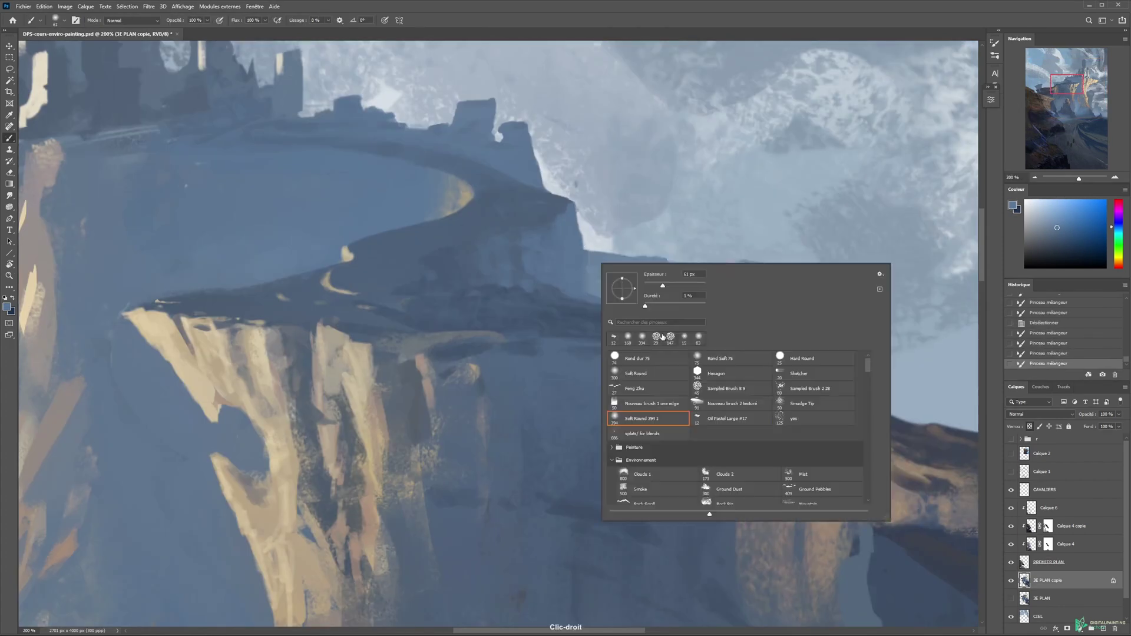
pyautogui.press('Escape')
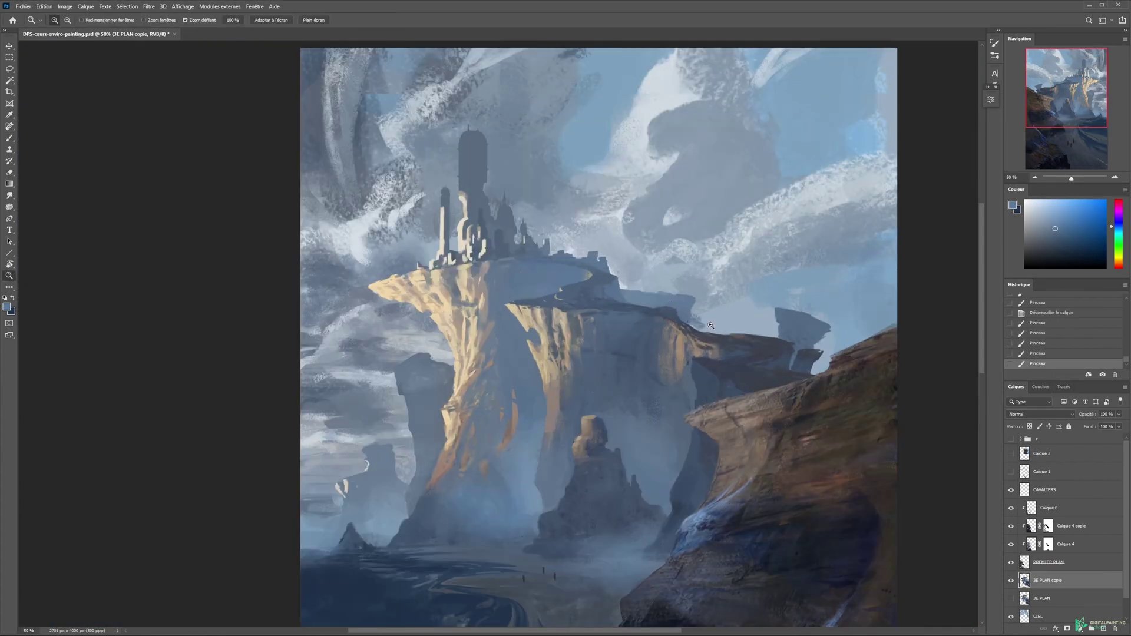
pyautogui.hotkey('ctrl', '-')
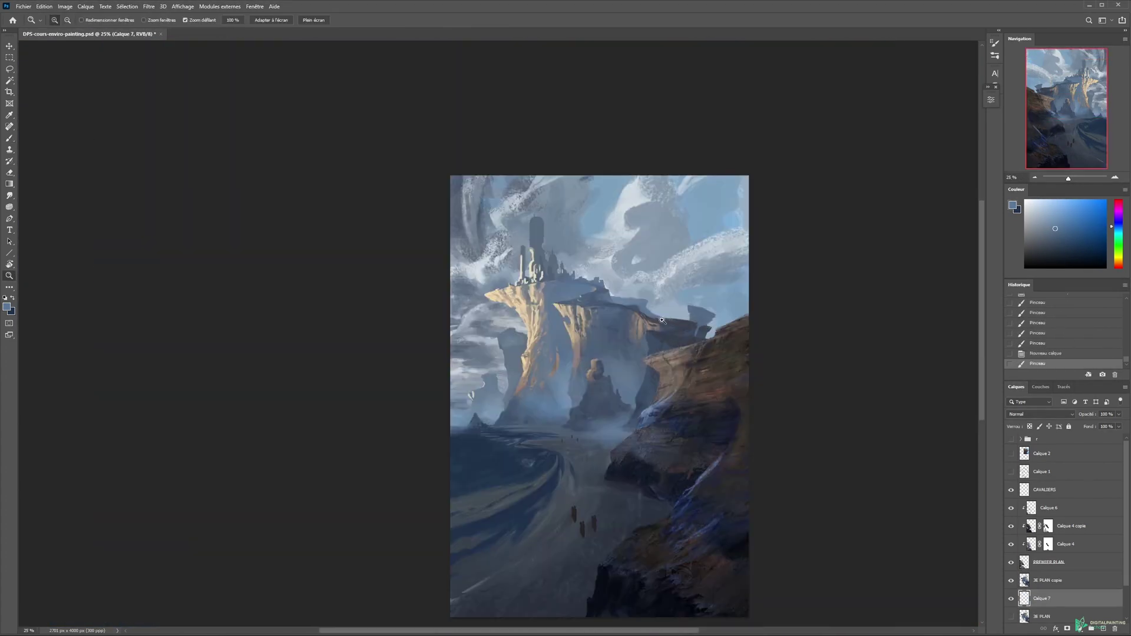
# Step: Refine the distant plateaus behind the central cliff by erasing and brushing with sampled blue-grey tones
pyautogui.keyDown('ctrl'); pyautogui.keyDown('alt'); pyautogui.click(676, 307); pyautogui.keyUp('alt'); pyautogui.keyUp('ctrl')
pyautogui.keyDown('ctrl'); pyautogui.click(614, 318); pyautogui.keyUp('ctrl')
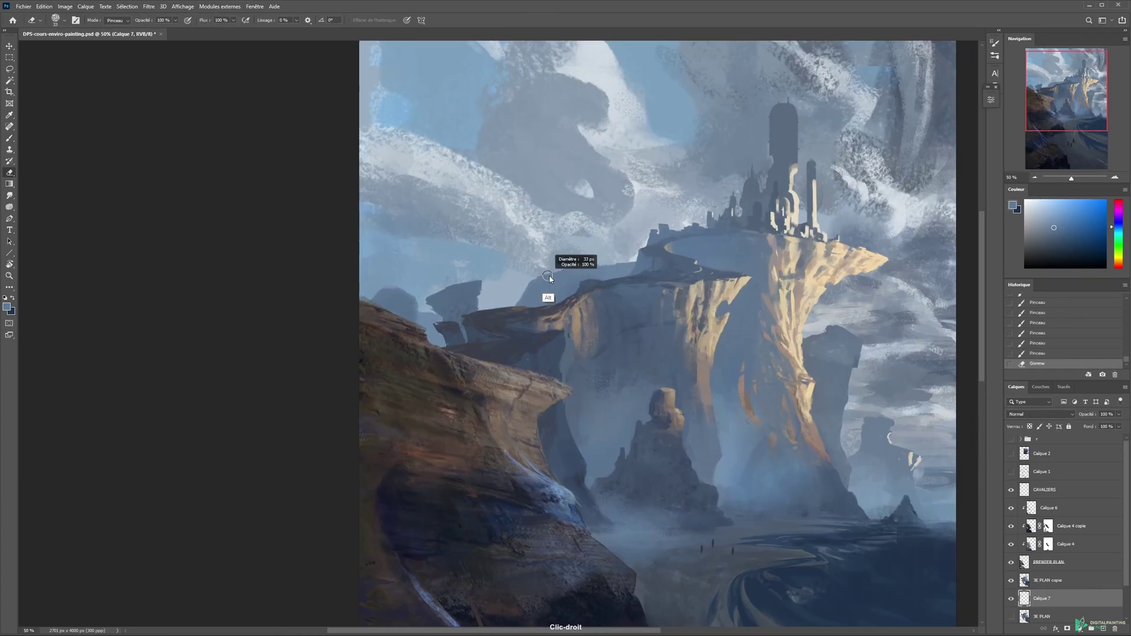
pyautogui.hotkey('ctrl', '-')
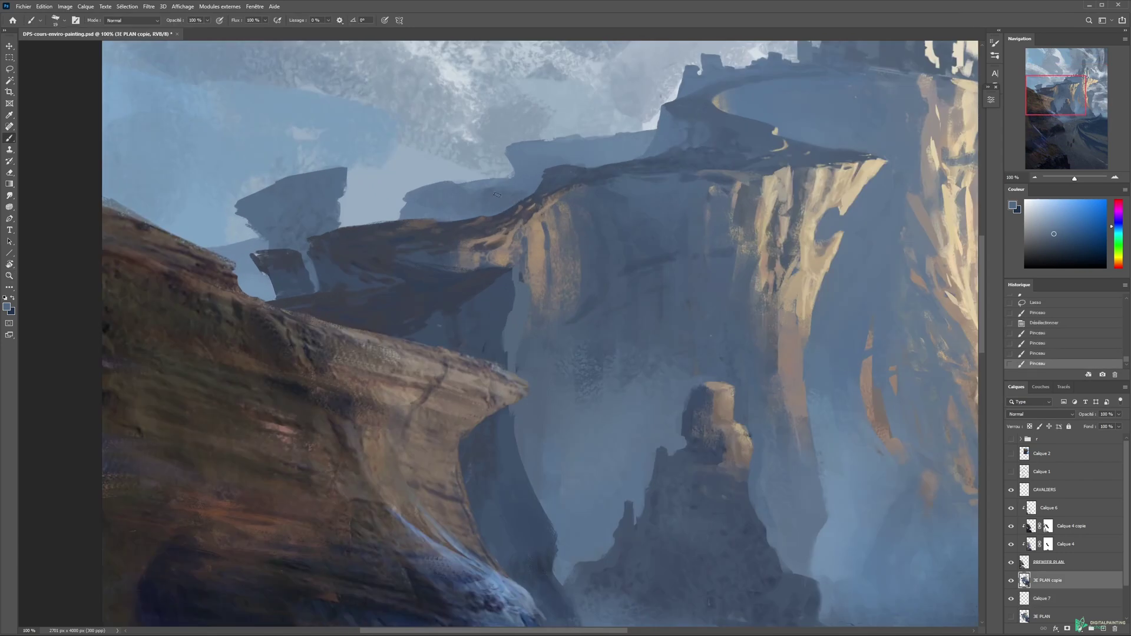
pyautogui.keyDown('alt'); pyautogui.click(505, 275); pyautogui.keyUp('alt')
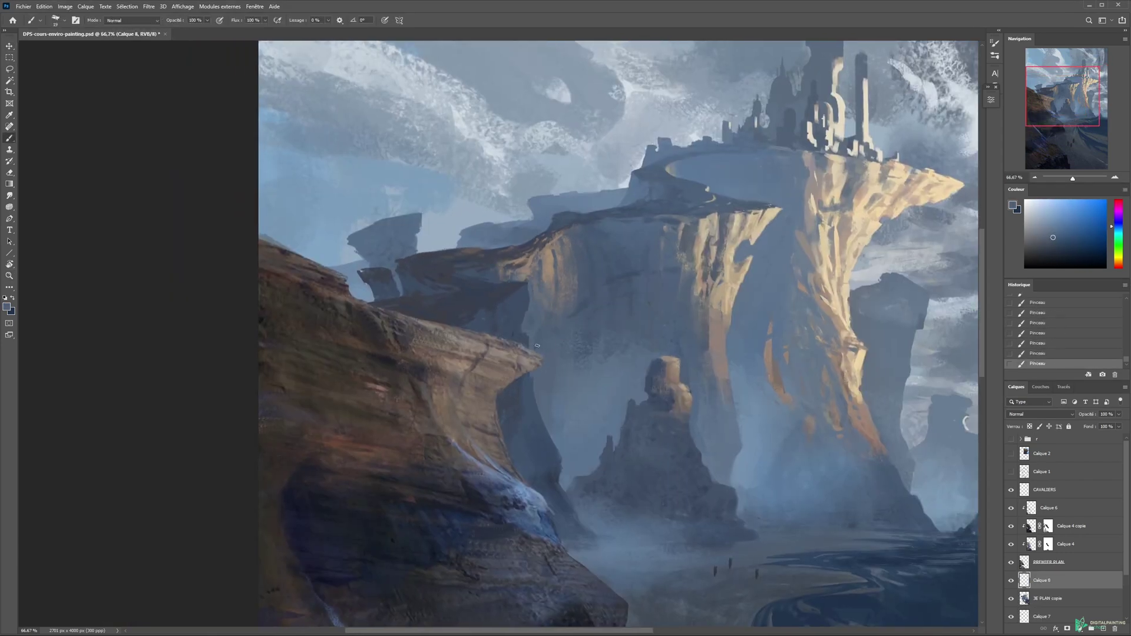
pyautogui.keyDown('alt'); pyautogui.click(553, 366); pyautogui.keyUp('alt')
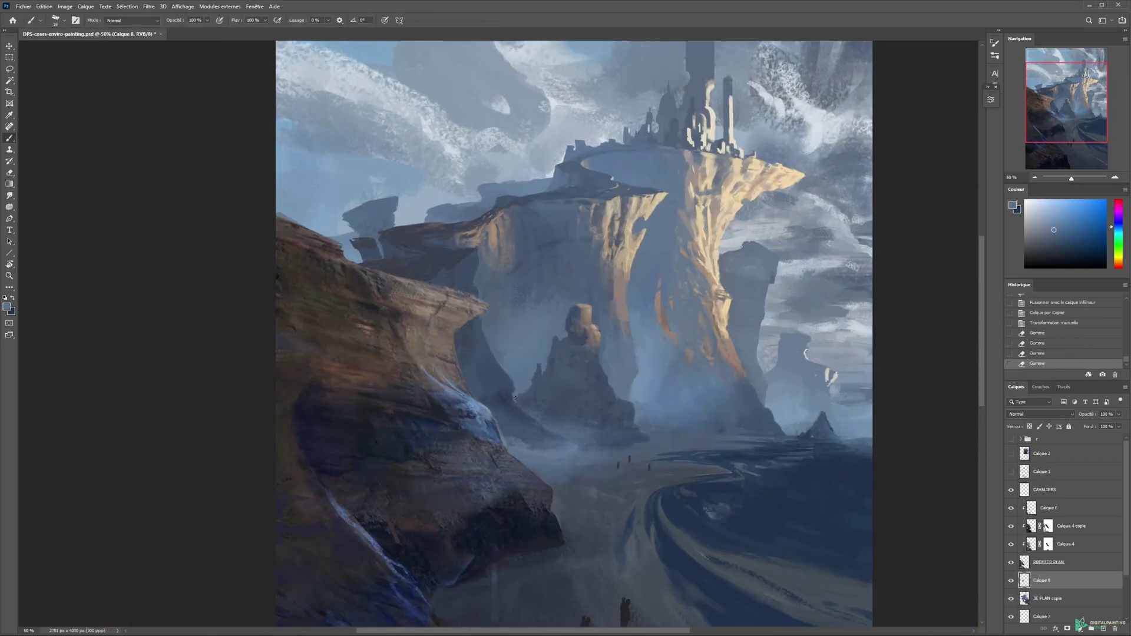
# Step: Repaint the rock pillar in front of the central cliff on the Calque 8 layer and check it in the mirrored view
pyautogui.keyDown('alt'); pyautogui.click(588, 307); pyautogui.keyUp('alt')
pyautogui.keyDown('alt'); pyautogui.click(575, 317); pyautogui.keyUp('alt')
pyautogui.keyDown('alt'); pyautogui.click(579, 310); pyautogui.keyUp('alt')
pyautogui.moveTo(564, 328)
pyautogui.mouseDown()
pyautogui.moveTo(569, 344)
pyautogui.moveTo(602, 349)
pyautogui.mouseUp()
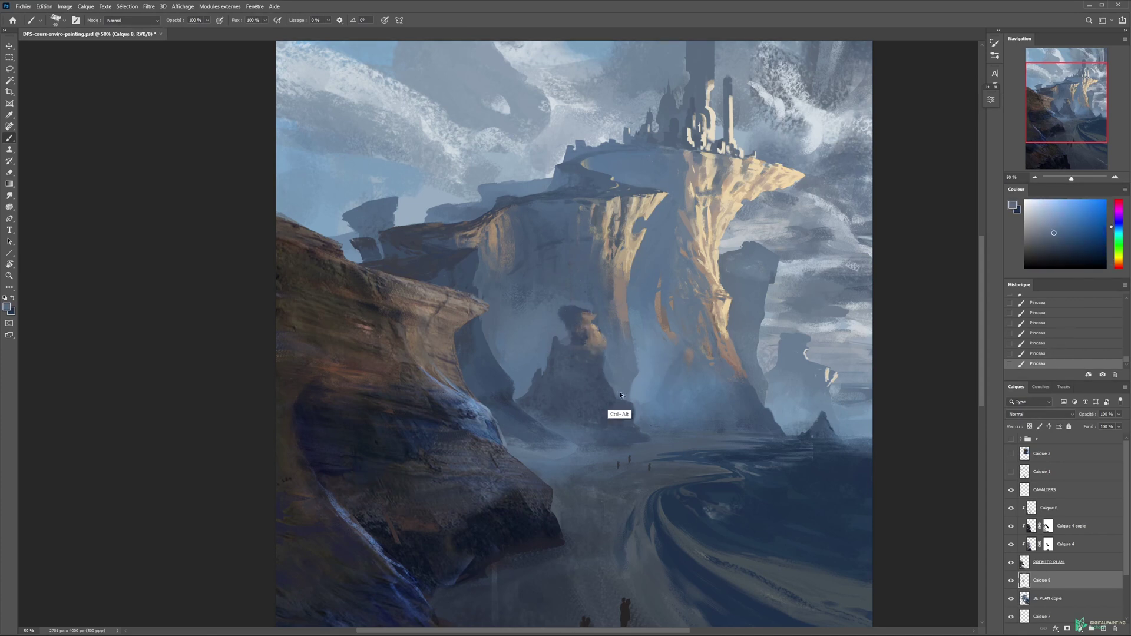
pyautogui.hotkey('ctrl', 'alt', 'h')
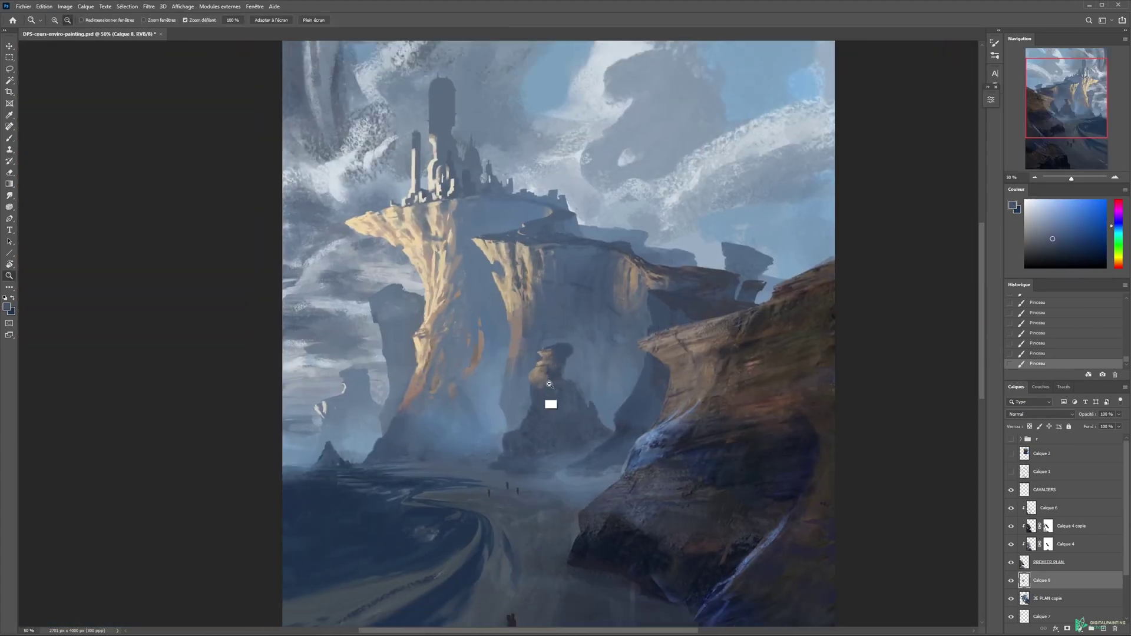
pyautogui.scroll(-1, 544, 396)
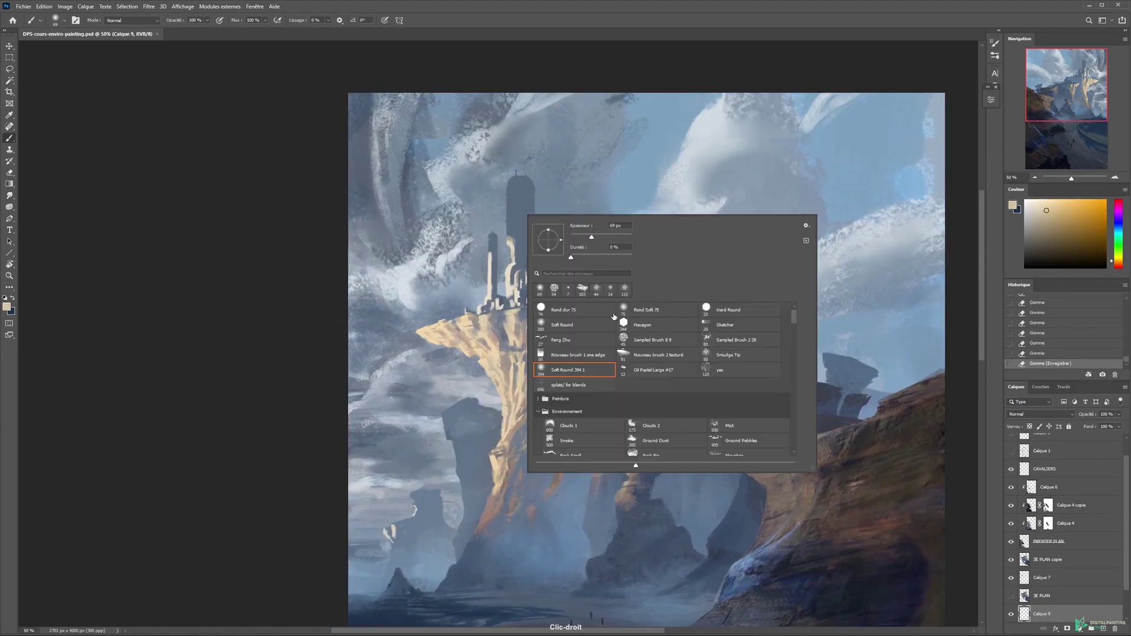
# Step: Turn on pressure-controlled opacity and brush sampled cloud tones around the main tower on the Calque 9 layer
pyautogui.keyDown('alt'); pyautogui.click(495, 190); pyautogui.keyUp('alt')
pyautogui.click(219, 20)
pyautogui.moveTo(471, 171)
pyautogui.mouseDown()
pyautogui.moveTo(469, 206)
pyautogui.moveTo(483, 200)
pyautogui.mouseUp()
pyautogui.keyDown('alt'); pyautogui.click(501, 197); pyautogui.keyUp('alt')
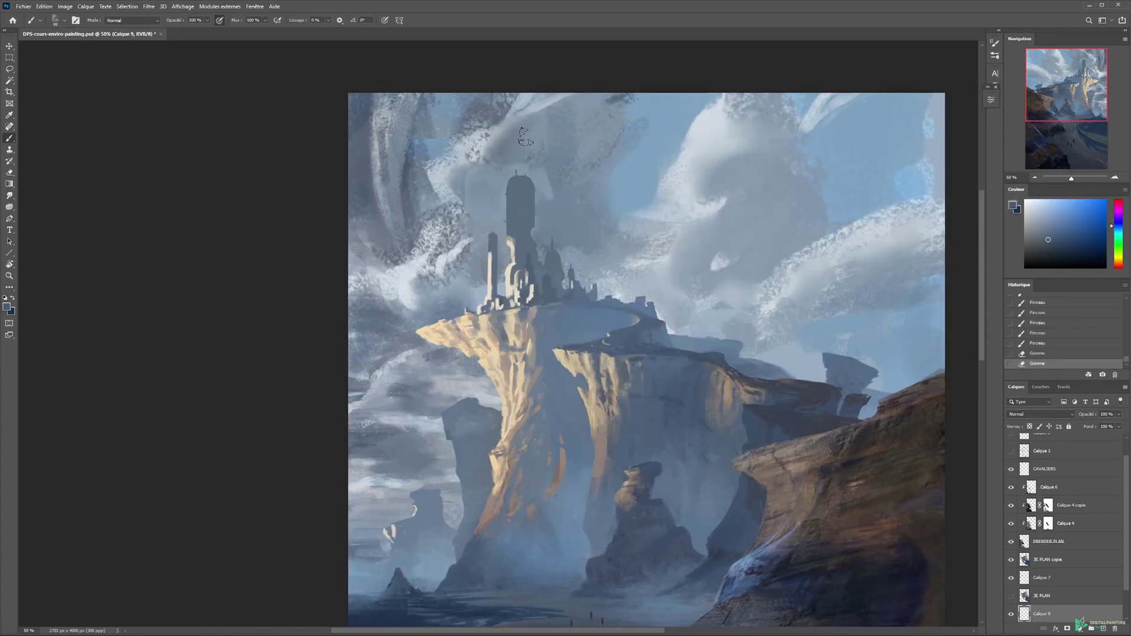
pyautogui.moveTo(559, 127); pyautogui.dragTo(521, 162)
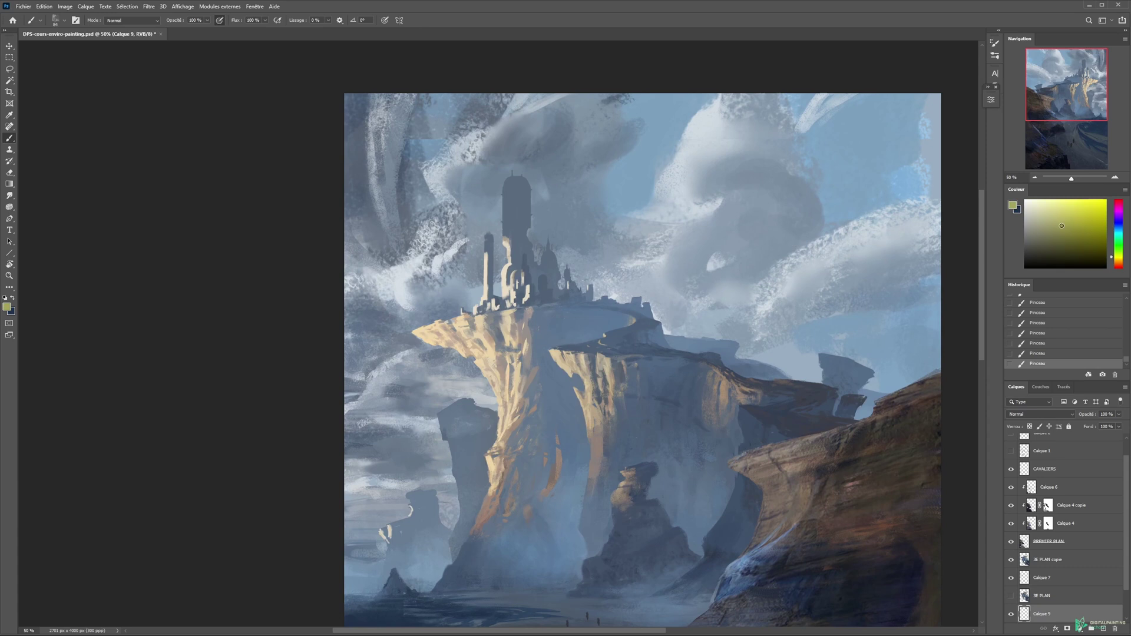
# Step: Brush sampled grey tones over the large swirling cloud and undo the last two strokes
pyautogui.keyDown('alt'); pyautogui.click(757, 221); pyautogui.keyUp('alt')
pyautogui.keyDown('alt'); pyautogui.click(752, 190); pyautogui.keyUp('alt')
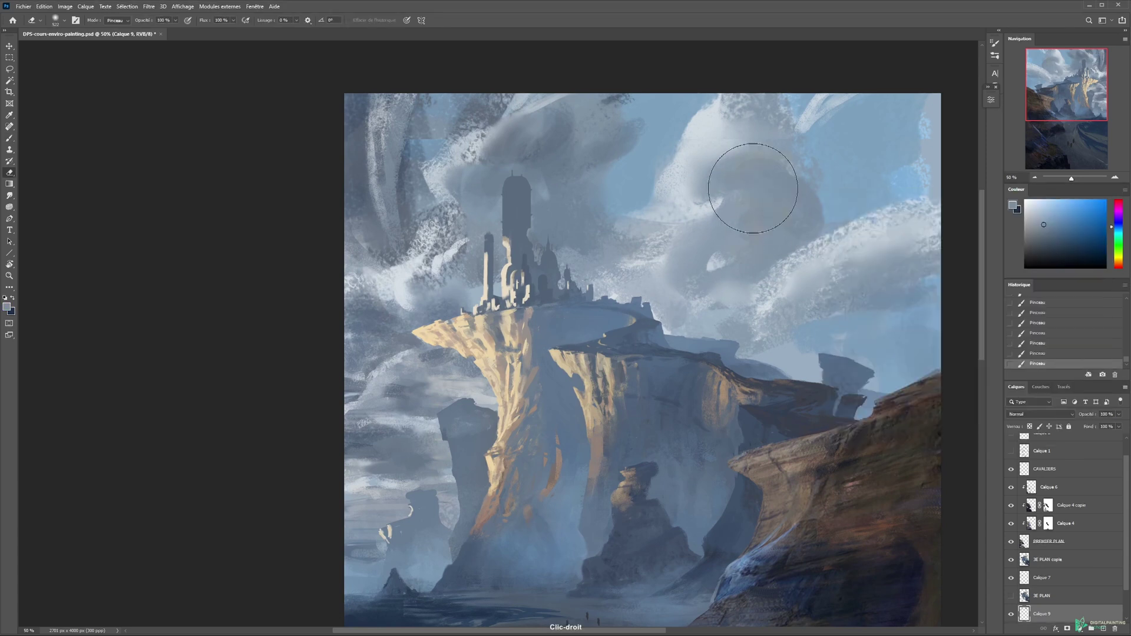
pyautogui.keyDown('alt'); pyautogui.click(801, 219); pyautogui.keyUp('alt')
pyautogui.moveTo(842, 230)
pyautogui.mouseDown()
pyautogui.moveTo(884, 201)
pyautogui.moveTo(832, 240)
pyautogui.mouseUp()
pyautogui.hotkey('ctrl', 'z')
pyautogui.hotkey('ctrl', 'z')
# Step: Brush soft sampled tones over the clouds and sky above the distant mesa and save the document
pyautogui.keyDown('alt'); pyautogui.click(825, 259); pyautogui.keyUp('alt')
pyautogui.moveTo(848, 304); pyautogui.dragTo(907, 297)
pyautogui.hotkey('ctrl', 's')
pyautogui.moveTo(848, 333); pyautogui.dragTo(890, 329)
pyautogui.moveTo(887, 334); pyautogui.dragTo(927, 323)
pyautogui.moveTo(793, 139); pyautogui.dragTo(811, 168)
# Step: Pick a new foreground colour and brush cloud tones above and beside the tower city
pyautogui.click(1012, 205)
pyautogui.click(960, 114)
pyautogui.moveTo(617, 110); pyautogui.dragTo(530, 106)
pyautogui.keyDown('alt'); pyautogui.click(410, 299); pyautogui.keyUp('alt')
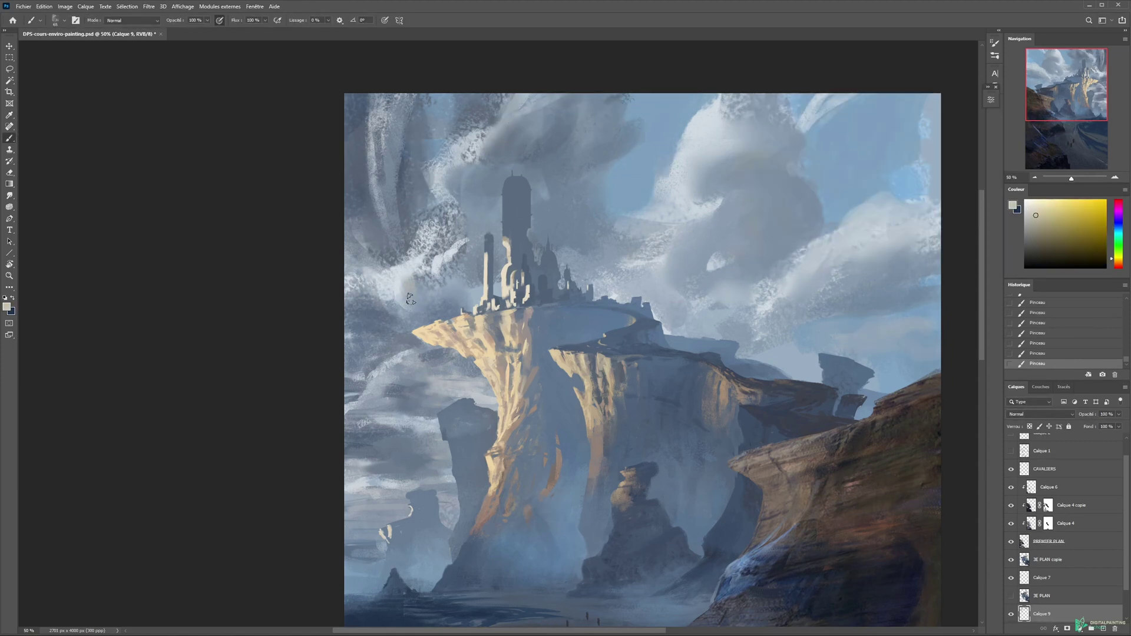
pyautogui.keyDown('alt'); pyautogui.click(613, 250); pyautogui.keyUp('alt')
pyautogui.moveTo(399, 231); pyautogui.dragTo(379, 221)
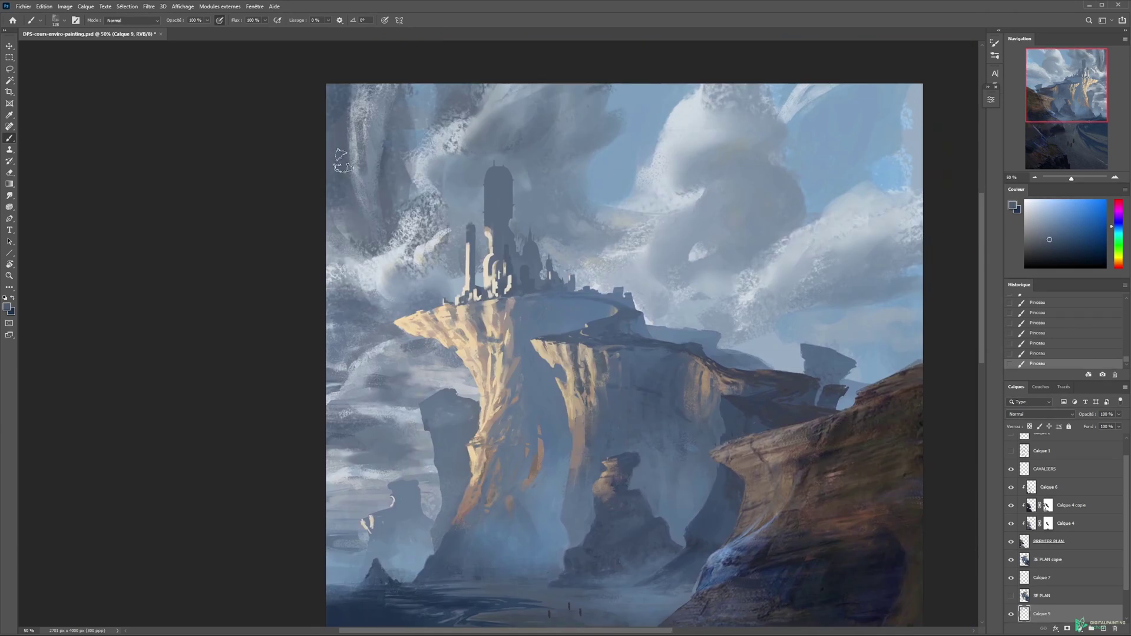
# Step: Brush dark blue-grey over the textured storm clouds between the painting's edge and the main tower
pyautogui.moveTo(339, 162); pyautogui.dragTo(389, 103)
pyautogui.moveTo(460, 191); pyautogui.dragTo(413, 191)
pyautogui.moveTo(410, 262); pyautogui.dragTo(458, 262)
pyautogui.keyDown('alt'); pyautogui.click(402, 333); pyautogui.keyUp('alt')
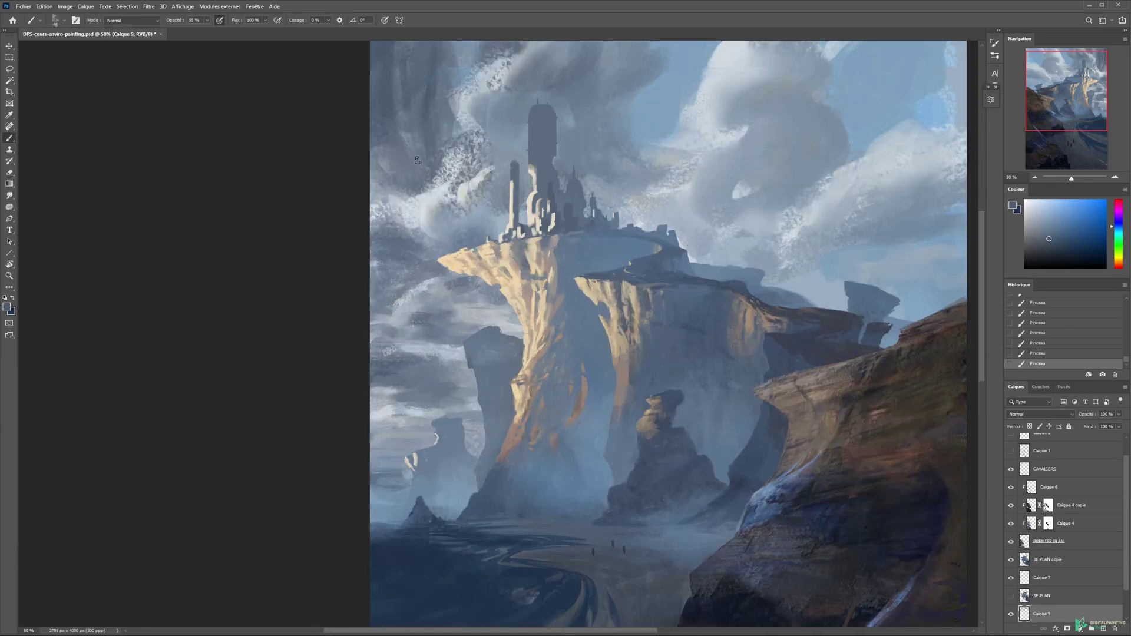
# Step: Sample tones next to the towers, undo the last two strokes and repaint the clouds directly around the towers
pyautogui.keyDown('alt'); pyautogui.click(521, 198); pyautogui.keyUp('alt')
pyautogui.keyDown('alt'); pyautogui.click(519, 202); pyautogui.keyUp('alt')
pyautogui.hotkey('ctrl', 'z')
pyautogui.hotkey('ctrl', 'z')
pyautogui.moveTo(492, 215); pyautogui.dragTo(480, 208)
pyautogui.keyDown('alt'); pyautogui.click(483, 206); pyautogui.keyUp('alt')
pyautogui.moveTo(590, 185); pyautogui.dragTo(598, 182)
pyautogui.keyDown('alt'); pyautogui.click(589, 148); pyautogui.keyUp('alt')
# Step: Rework the bright cloud edges beside the main tower with short strokes, judging them on the wider view
pyautogui.hotkey('ctrl', '-')
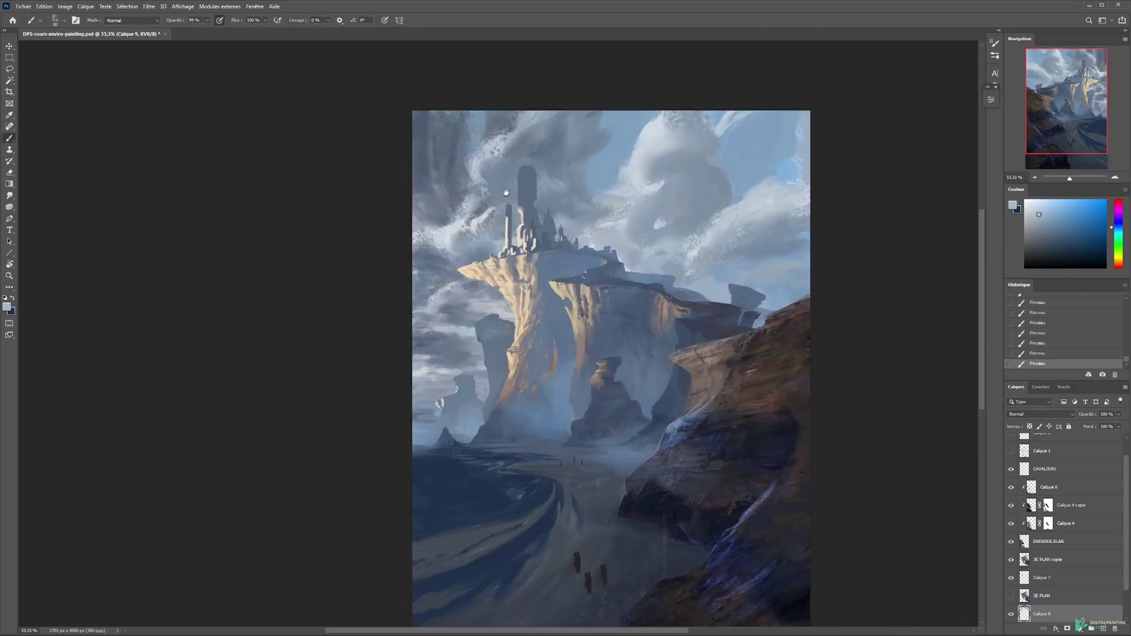
pyautogui.moveTo(506, 192); pyautogui.dragTo(492, 206)
pyautogui.keyDown('alt'); pyautogui.click(511, 203); pyautogui.keyUp('alt')
pyautogui.press('r')
pyautogui.moveTo(662, 134); pyautogui.dragTo(654, 144)
pyautogui.moveTo(460, 258); pyautogui.dragTo(447, 265)
pyautogui.hotkey('ctrl', 'z')
pyautogui.press('b')
pyautogui.moveTo(478, 194); pyautogui.dragTo(494, 184)
pyautogui.press('r')
pyautogui.moveTo(496, 177)
pyautogui.mouseDown()
pyautogui.moveTo(506, 183)
pyautogui.moveTo(483, 191)
pyautogui.moveTo(498, 213)
pyautogui.mouseUp()
pyautogui.press('b')
pyautogui.keyDown('alt'); pyautogui.click(483, 170); pyautogui.keyUp('alt')
# Step: Mirror the canvas, undo two strokes and brush sampled tones over the clouds near the tower city
pyautogui.hotkey('shift', 'h')
pyautogui.moveTo(699, 164); pyautogui.dragTo(578, 189)
pyautogui.keyDown('alt'); pyautogui.click(595, 171); pyautogui.keyUp('alt')
pyautogui.hotkey('ctrl', 'z')
pyautogui.hotkey('ctrl', 'z')
pyautogui.keyDown('alt'); pyautogui.click(621, 257); pyautogui.keyUp('alt')
pyautogui.moveTo(620, 257); pyautogui.dragTo(613, 247)
# Step: Undo the last five cloud strokes and save the document
pyautogui.keyDown('alt'); pyautogui.click(456, 212); pyautogui.keyUp('alt')
pyautogui.hotkey('ctrl', 'z')
pyautogui.hotkey('ctrl', 'z')
pyautogui.hotkey('ctrl', 'z')
pyautogui.hotkey('ctrl', 'z')
pyautogui.hotkey('ctrl', 'z')
pyautogui.hotkey('ctrl', 's')
# Step: Activate the 3E PLAN copie layer and brush sampled tones beneath the sunlit cliff's overhang
pyautogui.click(1047, 559)
pyautogui.hotkey('ctrl', '+')
pyautogui.hotkey('ctrl', '+')
pyautogui.moveTo(600, 196); pyautogui.dragTo(630, 159)
pyautogui.keyDown('alt'); pyautogui.click(642, 195); pyautogui.keyUp('alt')
pyautogui.moveTo(642, 194); pyautogui.dragTo(651, 203)
# Step: Switch to the CIEL layer and brush over the sky beside the sunlit cliff
pyautogui.keyDown('ctrl'); pyautogui.click(644, 210); pyautogui.keyUp('ctrl')
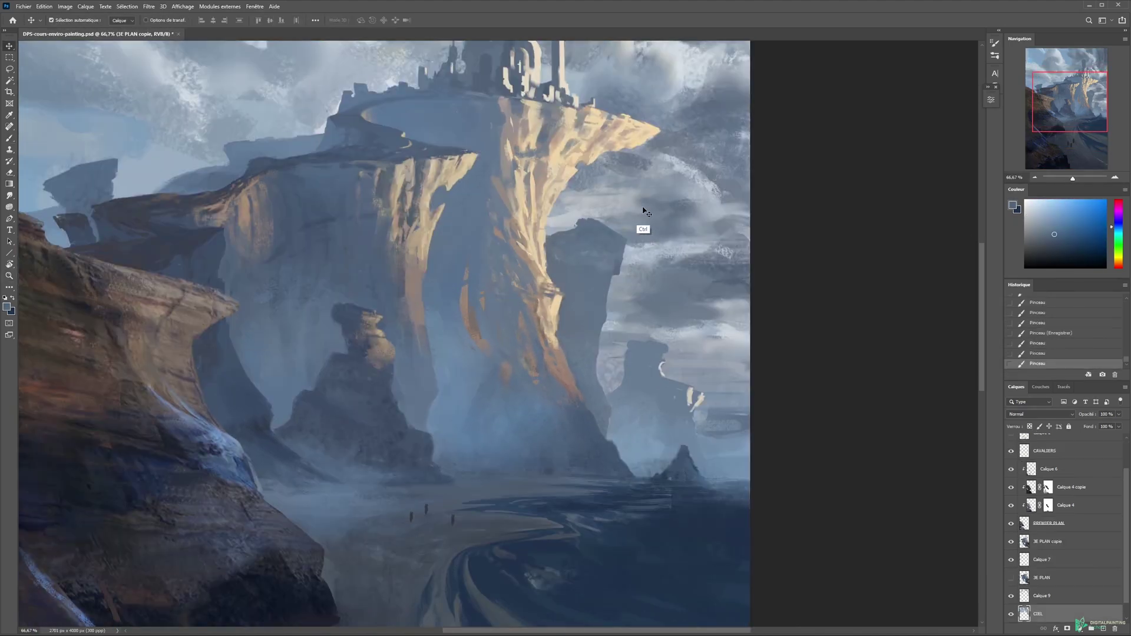
pyautogui.keyDown('ctrl'); pyautogui.click(683, 171); pyautogui.keyUp('ctrl')
pyautogui.moveTo(683, 148); pyautogui.dragTo(661, 286)
pyautogui.hotkey('ctrl', '-')
pyautogui.hotkey('ctrl', '-')
# Step: Undo the last six sky strokes and repaint the clouds near the painting's edge with freshly sampled tones
pyautogui.keyDown('alt'); pyautogui.click(713, 312); pyautogui.keyUp('alt')
pyautogui.hotkey('ctrl', 'z')
pyautogui.hotkey('ctrl', 'z')
pyautogui.hotkey('ctrl', 'z')
pyautogui.hotkey('ctrl', 'z')
pyautogui.hotkey('ctrl', 'z')
pyautogui.hotkey('ctrl', 'z')
pyautogui.keyDown('alt'); pyautogui.click(721, 269); pyautogui.keyUp('alt')
pyautogui.click(725, 357)
pyautogui.moveTo(624, 383); pyautogui.dragTo(620, 348)
# Step: Select the small distant rock on the 3E PLAN copie layer, transform it and clear the selection
pyautogui.keyDown('ctrl'); pyautogui.click(621, 348); pyautogui.keyUp('ctrl')
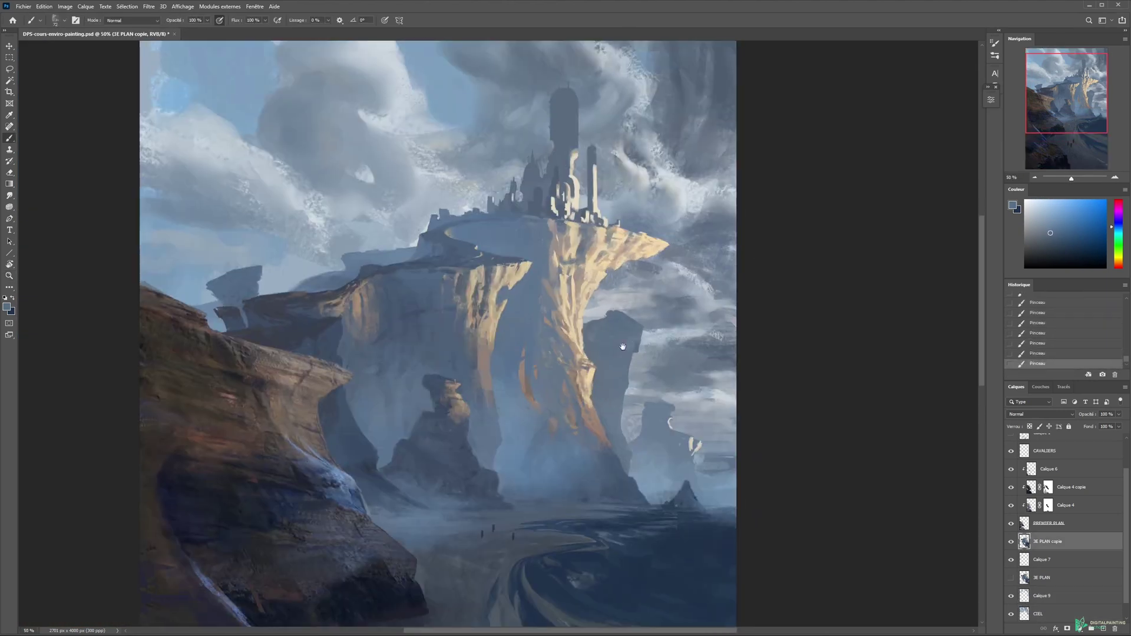
pyautogui.click(647, 379)
pyautogui.keyDown('alt'); pyautogui.rightClick(653, 407); pyautogui.keyUp('alt')
pyautogui.moveTo(670, 411); pyautogui.dragTo(670, 341)
pyautogui.moveTo(641, 330)
pyautogui.mouseDown()
pyautogui.moveTo(683, 353)
pyautogui.moveTo(647, 352)
pyautogui.moveTo(680, 359)
pyautogui.moveTo(647, 382)
pyautogui.mouseUp()
pyautogui.hotkey('ctrl', 't')
pyautogui.hotkey('ctrl', 'd')
pyautogui.hotkey('ctrl', '+')
pyautogui.hotkey('ctrl', 'd')
# Step: Reshape the small distant rock's silhouette with sampled brush tones and the Eraser
pyautogui.press('b')
pyautogui.scroll(1, 676, 353)
pyautogui.keyDown('alt'); pyautogui.click(677, 357); pyautogui.keyUp('alt')
pyautogui.moveTo(682, 342)
pyautogui.mouseDown()
pyautogui.moveTo(673, 370)
pyautogui.moveTo(695, 368)
pyautogui.mouseUp()
pyautogui.press('e')
pyautogui.keyDown('alt'); pyautogui.click(682, 391); pyautogui.keyUp('alt')
pyautogui.moveTo(751, 440)
pyautogui.mouseDown()
pyautogui.moveTo(685, 377)
pyautogui.moveTo(728, 377)
pyautogui.moveTo(709, 417)
pyautogui.moveTo(702, 364)
pyautogui.mouseUp()
pyautogui.hotkey('ctrl', 'd')
# Step: Brush misty blue tones over the lower slope of the small distant rock and clear the selection
pyautogui.press('e')
pyautogui.press('b')
pyautogui.moveTo(724, 407)
pyautogui.mouseDown()
pyautogui.moveTo(790, 457)
pyautogui.moveTo(661, 383)
pyautogui.mouseUp()
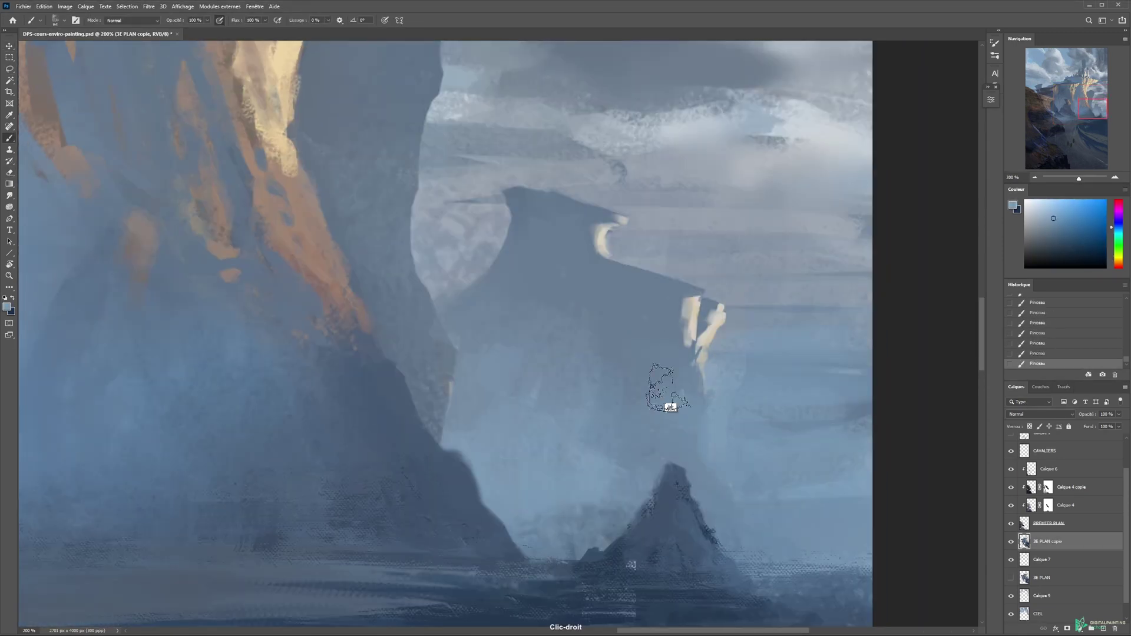
pyautogui.moveTo(695, 348); pyautogui.dragTo(707, 377)
pyautogui.hotkey('ctrl', 'd')
# Step: Clean up the distant rock's sloping upper edge with the Eraser and sampled sky tones
pyautogui.keyDown('alt'); pyautogui.click(715, 312); pyautogui.keyUp('alt')
pyautogui.moveTo(717, 309)
pyautogui.mouseDown()
pyautogui.moveTo(715, 318)
pyautogui.moveTo(655, 275)
pyautogui.mouseUp()
pyautogui.press('e')
pyautogui.press('b')
pyautogui.keyDown('alt'); pyautogui.click(694, 296); pyautogui.keyUp('alt')
pyautogui.moveTo(707, 297); pyautogui.dragTo(697, 294)
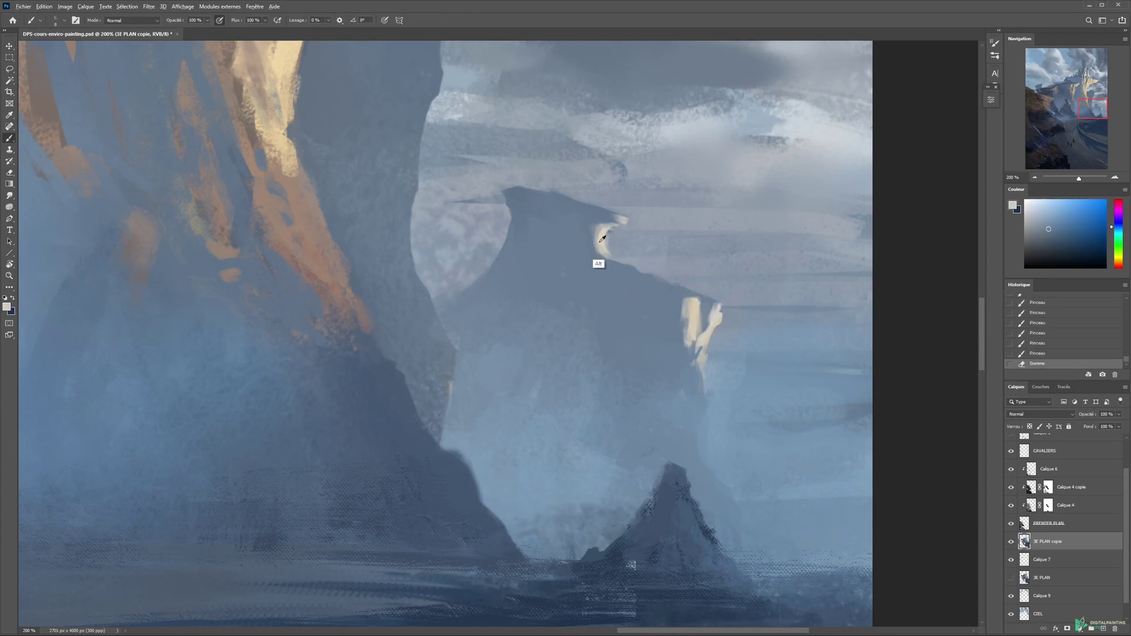
# Step: Sample the cream highlight and refine the sunlit ledges along the distant rock's edge by erasing and brushing
pyautogui.keyDown('alt'); pyautogui.click(602, 239); pyautogui.keyUp('alt')
pyautogui.press('l')
pyautogui.press('e')
pyautogui.moveTo(633, 245); pyautogui.dragTo(695, 298)
pyautogui.press('b')
pyautogui.keyDown('alt'); pyautogui.click(711, 346); pyautogui.keyUp('alt')
pyautogui.keyDown('alt'); pyautogui.click(666, 298); pyautogui.keyUp('alt')
# Step: Merge the 3E PLAN copie layer down into the Calque 7 layer
pyautogui.click(1038, 614)
pyautogui.press('b')
pyautogui.click(1047, 541)
pyautogui.hotkey('ctrl', 'e')
# Step: Brush over the rock pillar on the Calque 7 layer and sample its shaded tones
pyautogui.press('b')
pyautogui.moveTo(556, 278); pyautogui.dragTo(551, 289)
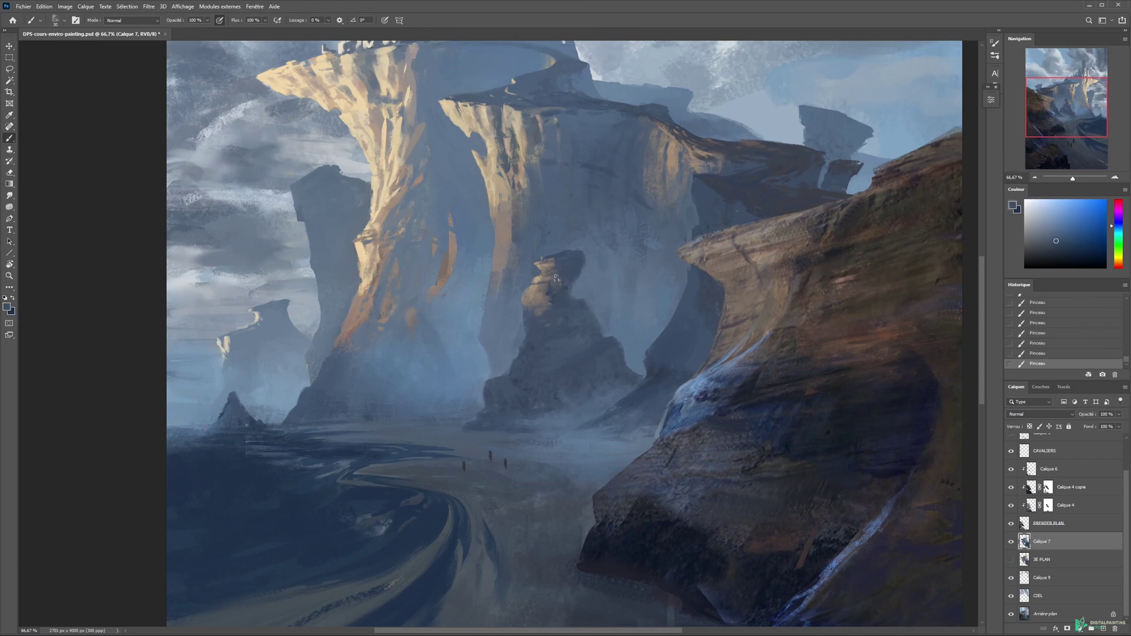
pyautogui.keyDown('alt'); pyautogui.click(594, 356); pyautogui.keyUp('alt')
pyautogui.keyDown('alt'); pyautogui.click(595, 356); pyautogui.keyUp('alt')
# Step: Sample blue shadow tones and blend the misty base beside the rock pillar on the Calque 7 layer
pyautogui.keyDown('ctrl'); pyautogui.click(641, 330); pyautogui.keyUp('ctrl')
pyautogui.keyDown('alt'); pyautogui.click(646, 340); pyautogui.keyUp('alt')
pyautogui.hotkey('ctrl', 'z')
pyautogui.hotkey('ctrl', 'shift', 'z')
pyautogui.keyDown('alt'); pyautogui.click(635, 350); pyautogui.keyUp('alt')
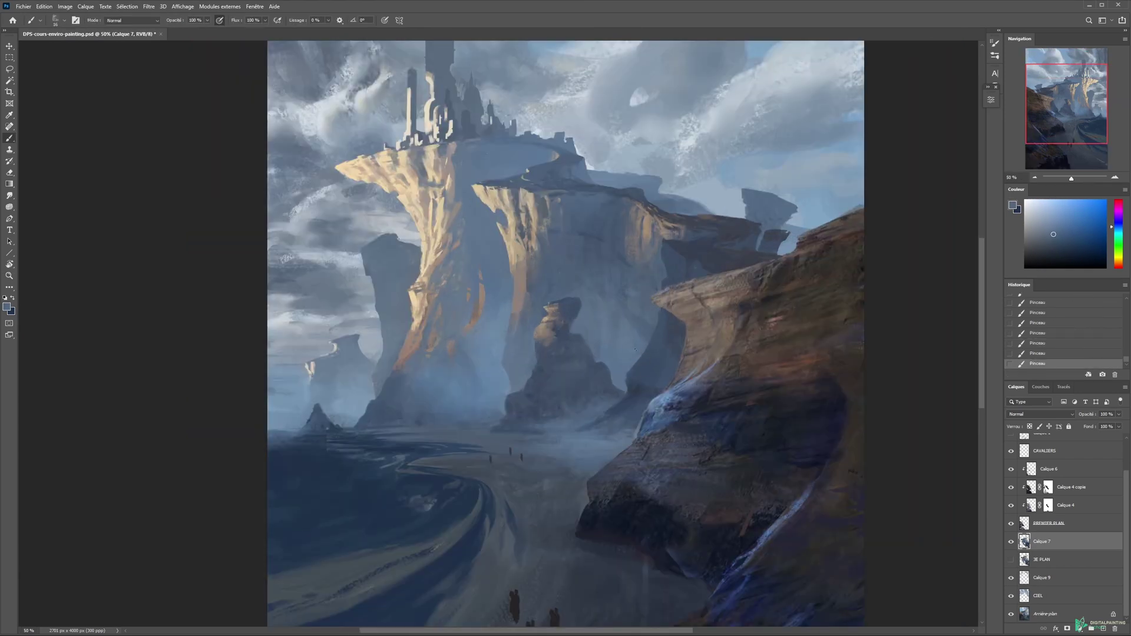
pyautogui.keyDown('ctrl'); pyautogui.click(581, 269); pyautogui.keyUp('ctrl')
pyautogui.keyDown('ctrl'); pyautogui.click(580, 269); pyautogui.keyUp('ctrl')
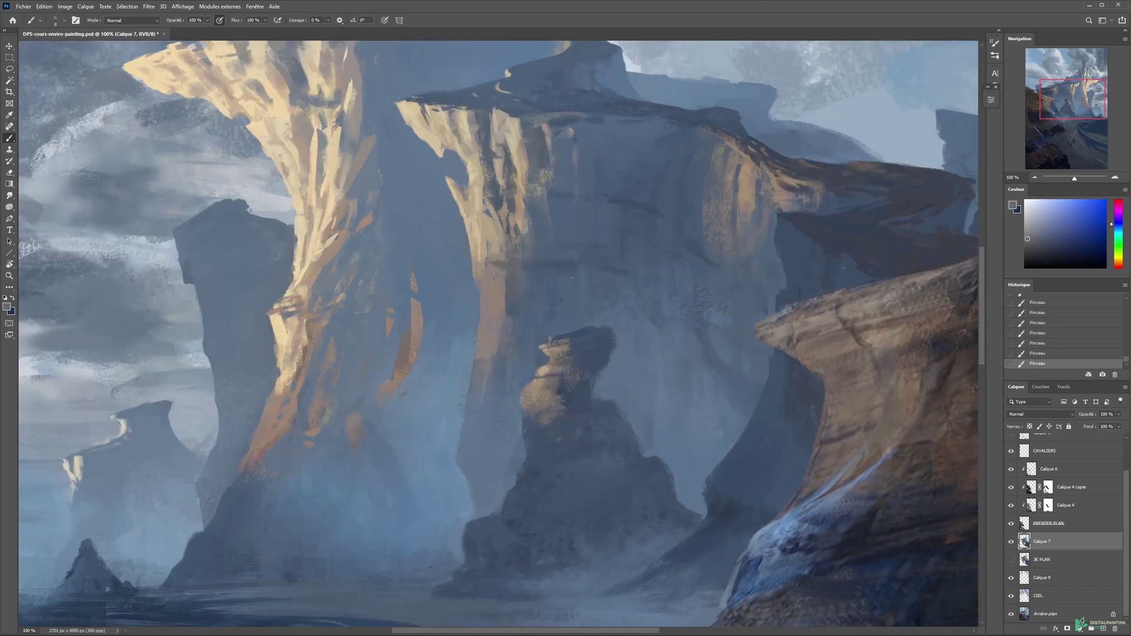
# Step: Sample neighbouring tones to refine the shaded cliff face and rock pillar, and save the document
pyautogui.keyDown('alt'); pyautogui.click(510, 296); pyautogui.keyUp('alt')
pyautogui.hotkey('ctrl', 's')
pyautogui.keyDown('ctrl'); pyautogui.click(504, 276); pyautogui.keyUp('ctrl')
pyautogui.keyDown('alt'); pyautogui.click(609, 291); pyautogui.keyUp('alt')
pyautogui.keyDown('alt'); pyautogui.click(610, 292); pyautogui.keyUp('alt')
pyautogui.keyDown('alt'); pyautogui.click(514, 472); pyautogui.keyUp('alt')
pyautogui.rightClick(594, 378)
pyautogui.keyDown('alt'); pyautogui.click(633, 412); pyautogui.keyUp('alt')
pyautogui.hotkey('ctrl', 's')
# Step: Lasso narrow areas on the ground at the foot of the cliffs and paint low rocks inside them
pyautogui.keyDown('ctrl'); pyautogui.click(588, 305); pyautogui.keyUp('ctrl')
pyautogui.press('l')
pyautogui.moveTo(507, 315); pyautogui.dragTo(516, 316)
pyautogui.moveTo(528, 319); pyautogui.dragTo(535, 319)
pyautogui.moveTo(543, 312)
pyautogui.mouseDown()
pyautogui.moveTo(650, 325)
pyautogui.moveTo(646, 307)
pyautogui.moveTo(648, 337)
pyautogui.mouseUp()
pyautogui.press('b')
pyautogui.hotkey('ctrl', 'd')
pyautogui.keyDown('alt'); pyautogui.click(586, 319); pyautogui.keyUp('alt')
pyautogui.press('l')
pyautogui.press('b')
# Step: Blend the shoreline around the low rocks with sampled tones and save the document
pyautogui.keyDown('ctrl'); pyautogui.click(640, 327); pyautogui.keyUp('ctrl')
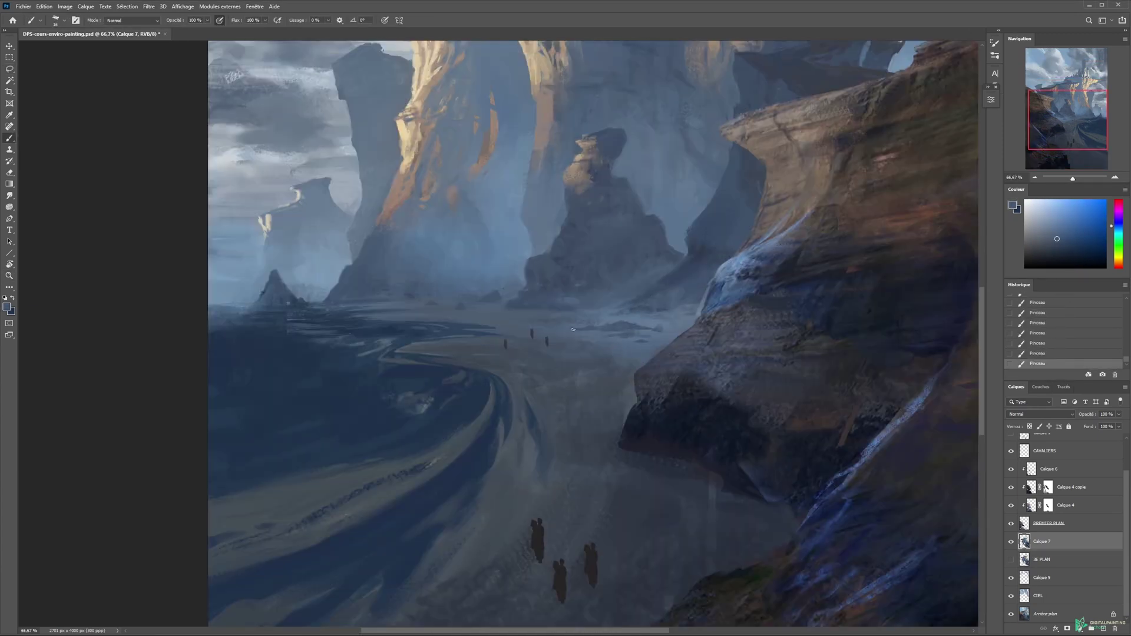
pyautogui.keyDown('alt'); pyautogui.click(728, 212); pyautogui.keyUp('alt')
pyautogui.press('b')
pyautogui.keyDown('alt'); pyautogui.click(670, 313); pyautogui.keyUp('alt')
pyautogui.keyDown('alt'); pyautogui.click(625, 366); pyautogui.keyUp('alt')
pyautogui.keyDown('alt'); pyautogui.click(625, 366); pyautogui.keyUp('alt')
pyautogui.hotkey('ctrl', 's')
# Step: Add a new layer above Calque 6, clip it to the foreground layer, and brush over the foreground cliff
pyautogui.click(1048, 469)
pyautogui.hotkey('ctrl', 'shift', 'n')
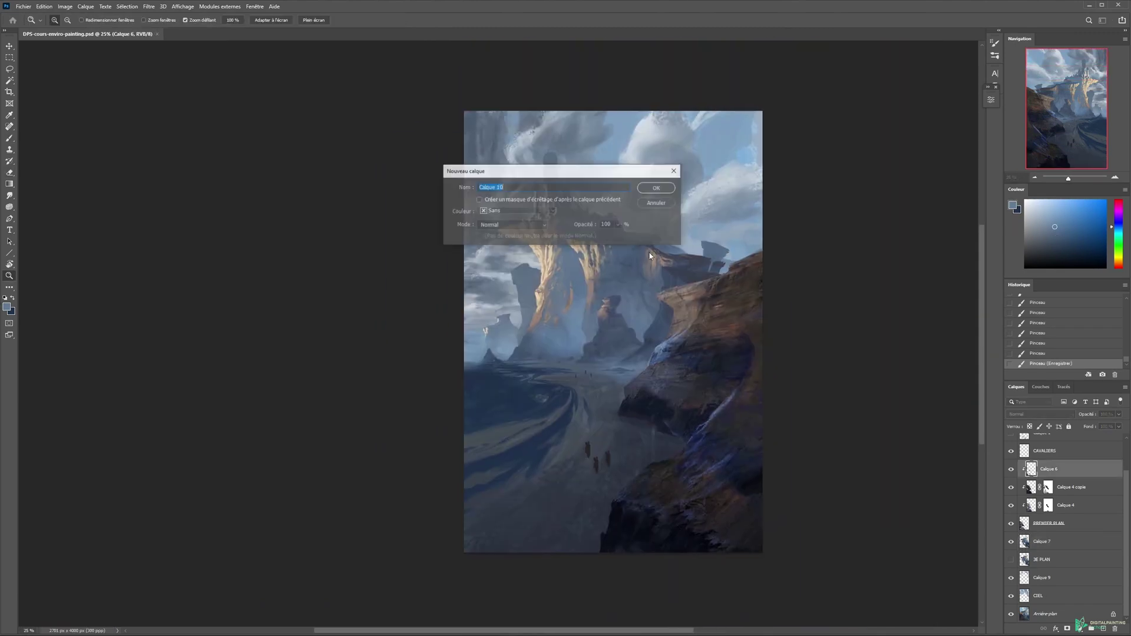
pyautogui.press('Return')
pyautogui.hotkey('ctrl', 'alt', 'g')
pyautogui.keyDown('ctrl'); pyautogui.click(756, 358); pyautogui.keyUp('ctrl')
pyautogui.moveTo(807, 258); pyautogui.dragTo(770, 451)
# Step: Erase and repaint the misty shoreline between the foreground cliff and the distant rocks with sampled tones
pyautogui.keyDown('ctrl'); pyautogui.click(565, 318); pyautogui.keyUp('ctrl')
pyautogui.keyDown('ctrl'); pyautogui.click(582, 424); pyautogui.keyUp('ctrl')
pyautogui.press('e')
pyautogui.moveTo(652, 383)
pyautogui.mouseDown()
pyautogui.moveTo(589, 412)
pyautogui.moveTo(582, 404)
pyautogui.mouseUp()
pyautogui.press('b')
pyautogui.keyDown('ctrl'); pyautogui.click(581, 410); pyautogui.keyUp('ctrl')
pyautogui.keyDown('alt'); pyautogui.click(583, 403); pyautogui.keyUp('alt')
pyautogui.hotkey('ctrl', '-')
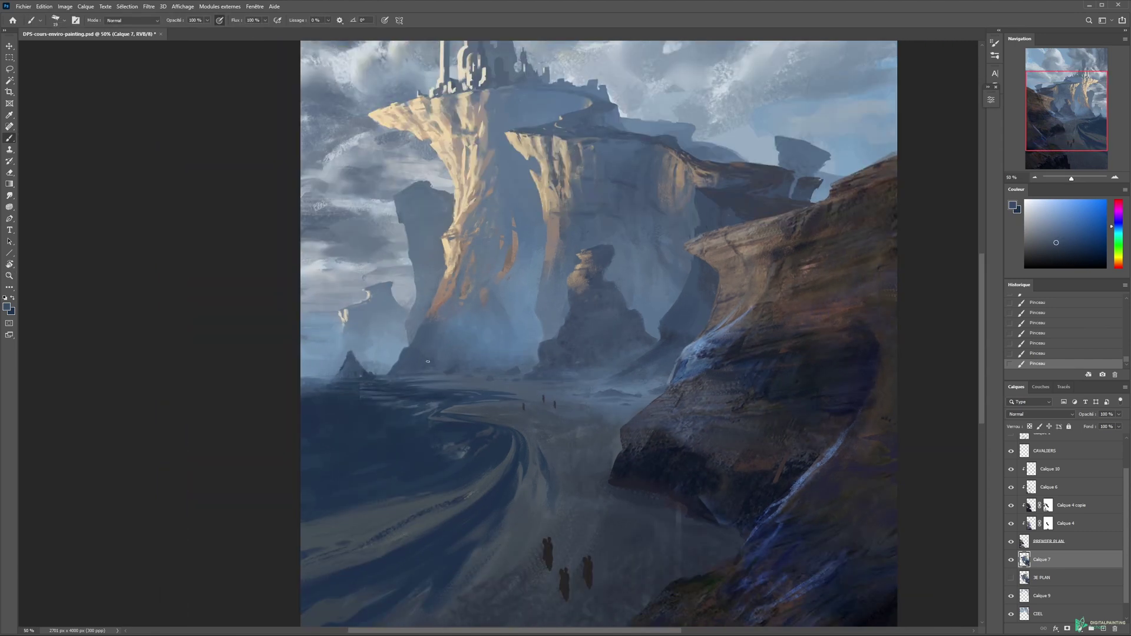
pyautogui.hotkey('ctrl', '-')
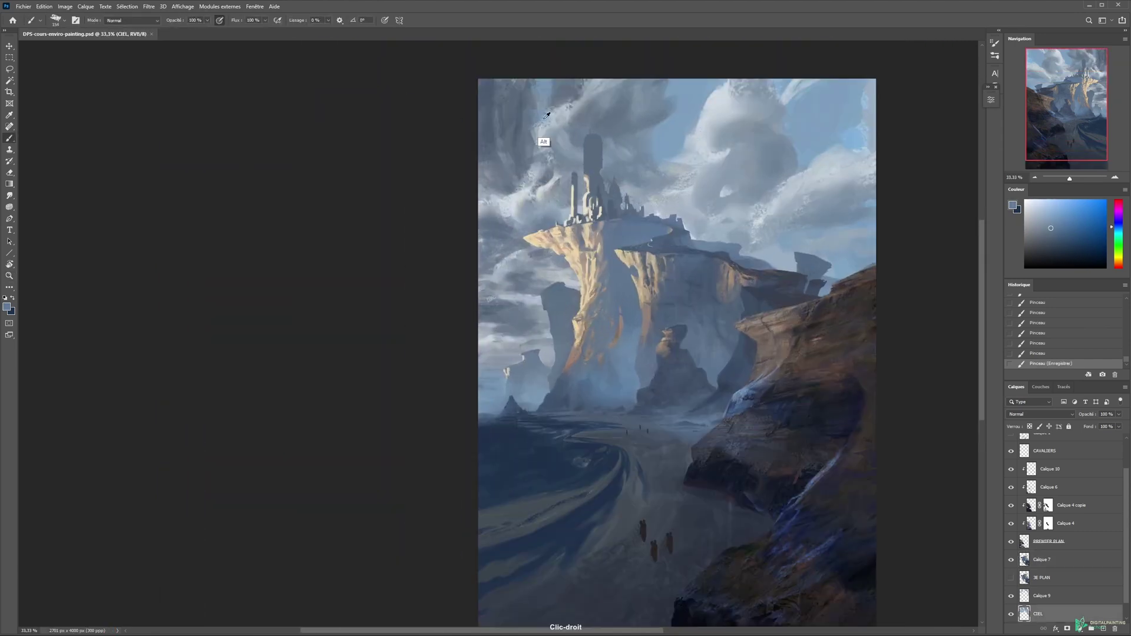
# Step: Brush and smudge the clouds on the CIEL and Calque 9 layers, and add a new layer above Calque 7
pyautogui.rightClick(538, 318)
pyautogui.moveTo(487, 350); pyautogui.dragTo(514, 351)
pyautogui.keyDown('alt'); pyautogui.click(557, 293); pyautogui.keyUp('alt')
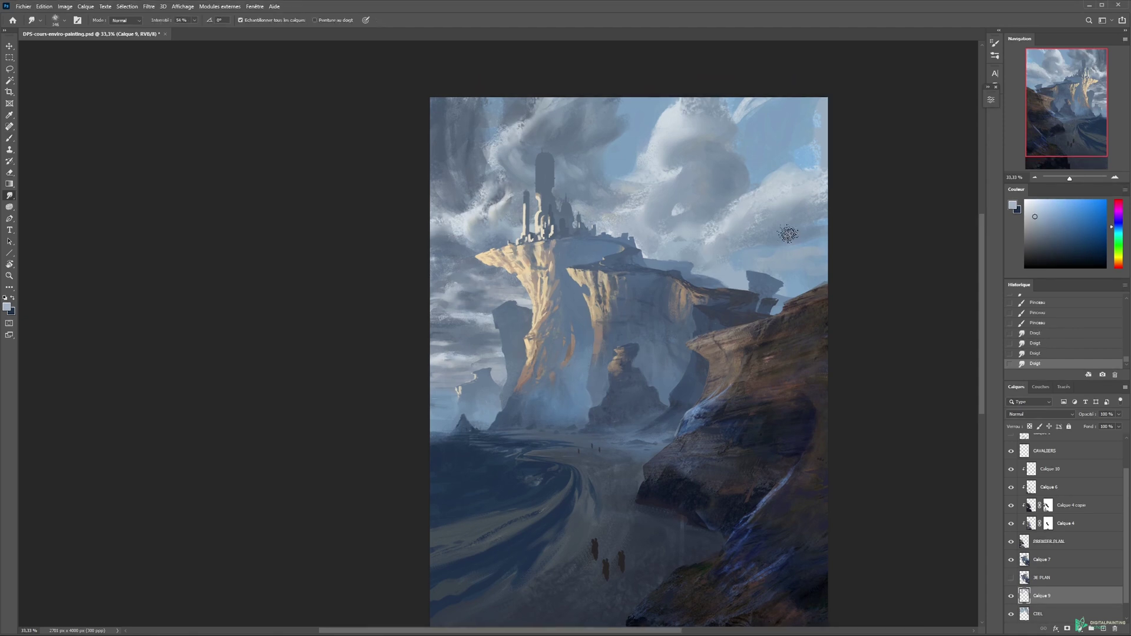
pyautogui.hotkey('ctrl', '-')
pyautogui.hotkey('ctrl', 'shift', 'alt', 'n')
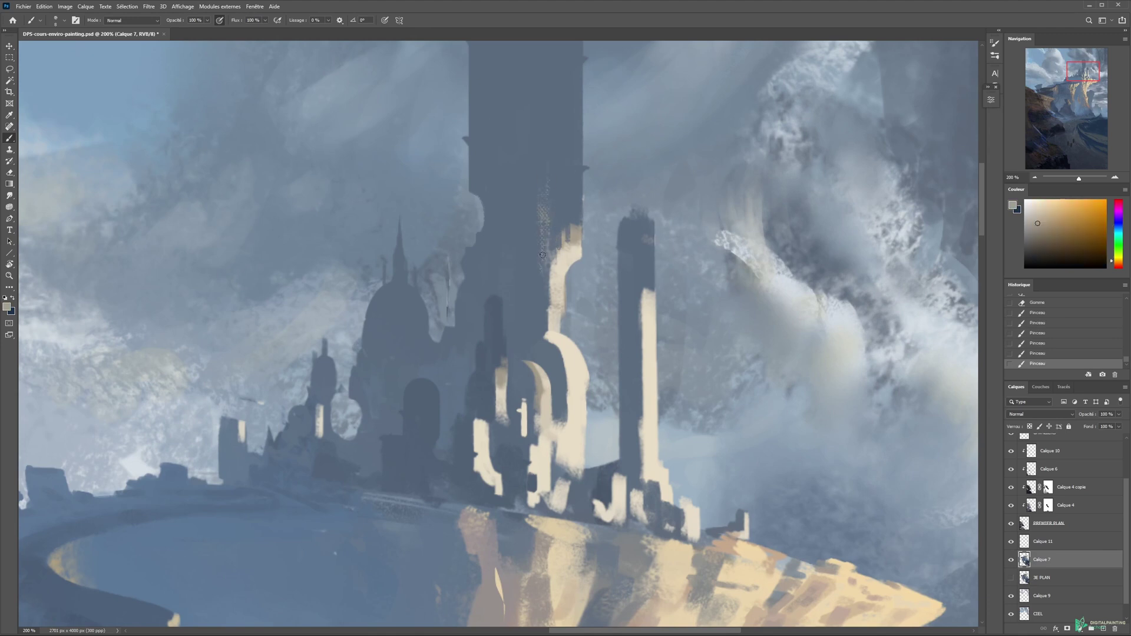
# Step: Refine the main tower's lit edge and give the slim tower a spired top, side spur and lit strip on Calque 7
pyautogui.moveTo(543, 268); pyautogui.dragTo(540, 206)
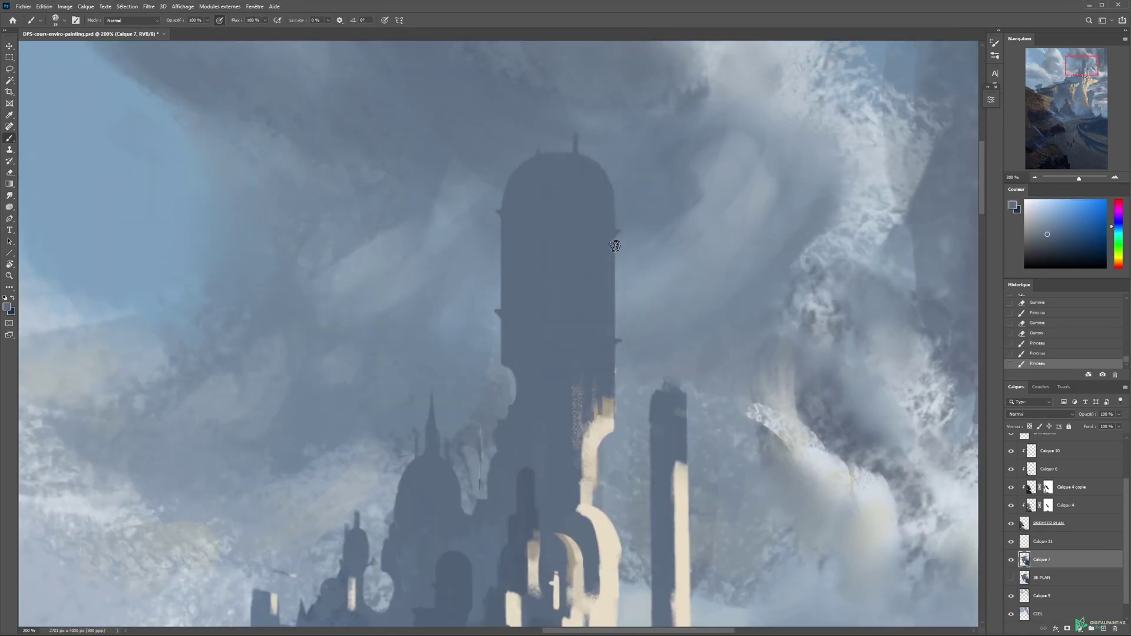
pyautogui.rightClick(586, 145)
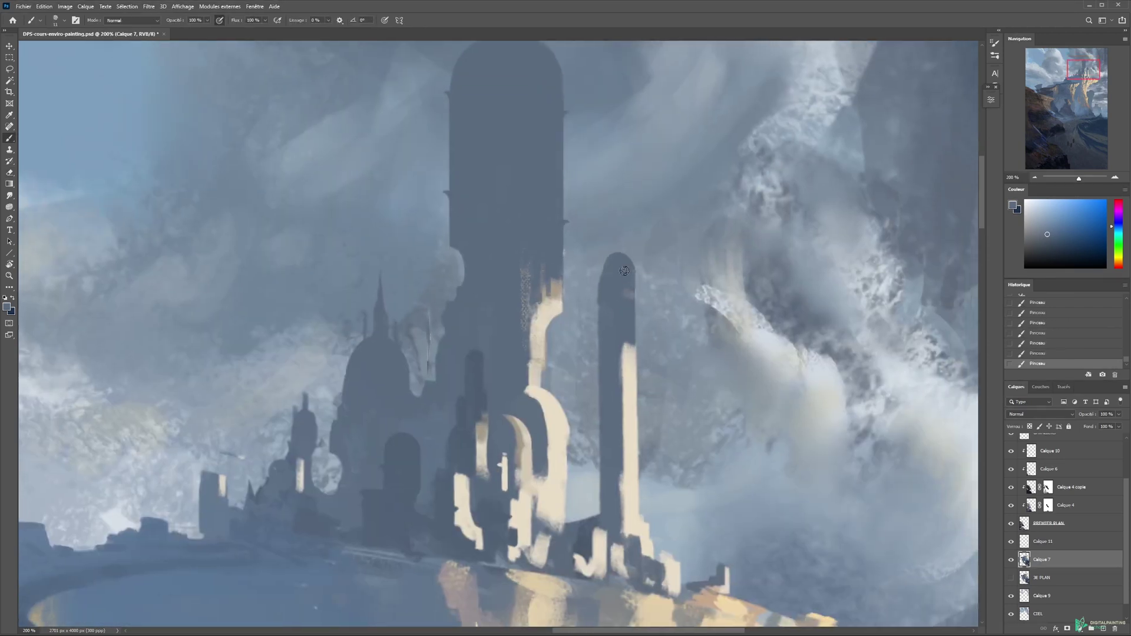
pyautogui.moveTo(601, 262); pyautogui.dragTo(596, 342)
pyautogui.moveTo(636, 307); pyautogui.dragTo(661, 309)
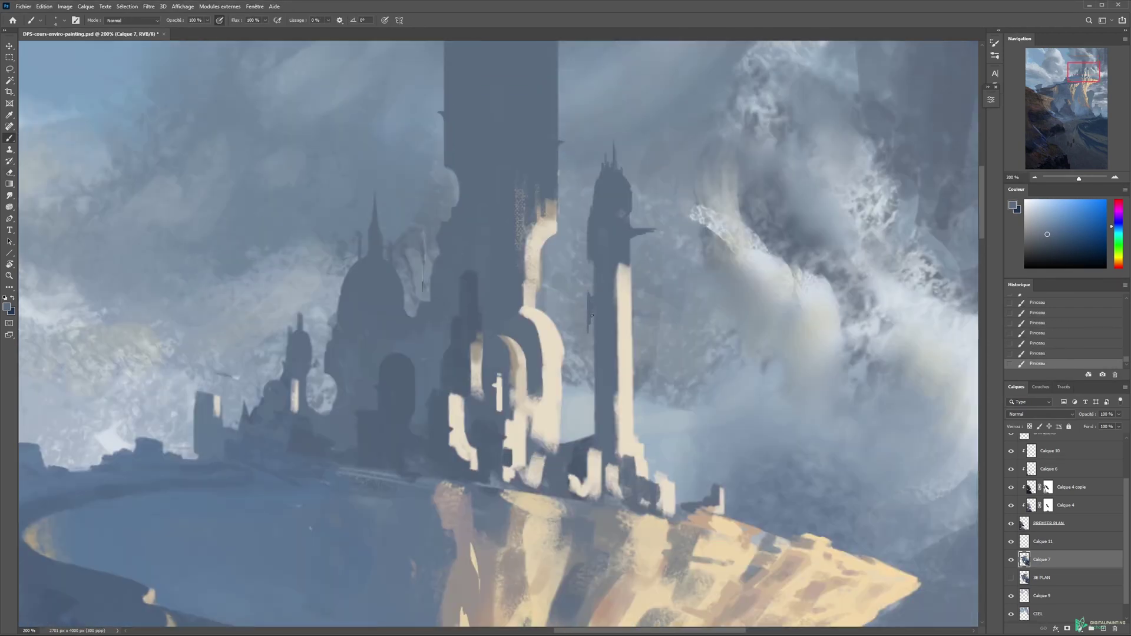
pyautogui.moveTo(615, 265); pyautogui.dragTo(615, 406)
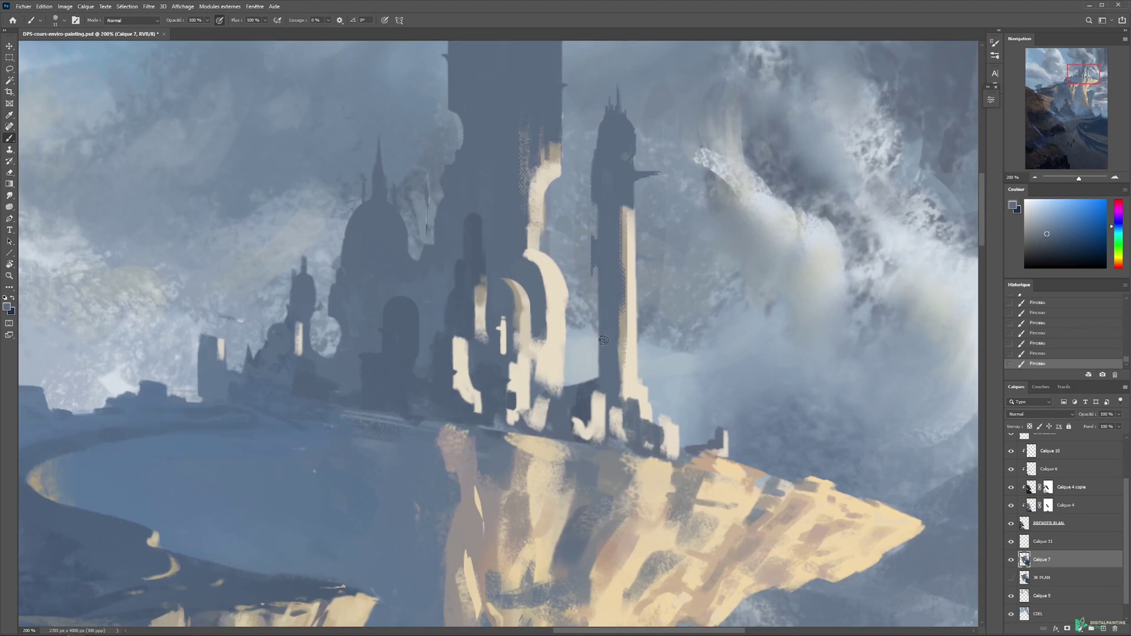
# Step: Paint domed and arched buildings with cream sunlit edges at the foot of the main tower
pyautogui.moveTo(536, 343); pyautogui.dragTo(594, 389)
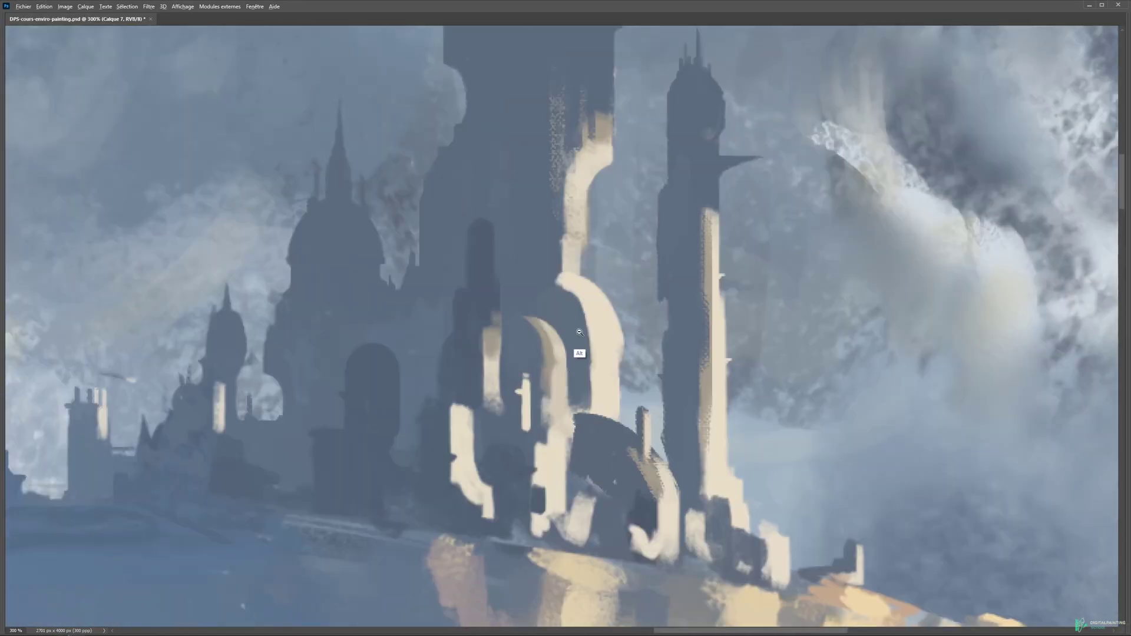
pyautogui.keyDown('alt'); pyautogui.click(579, 332); pyautogui.keyUp('alt')
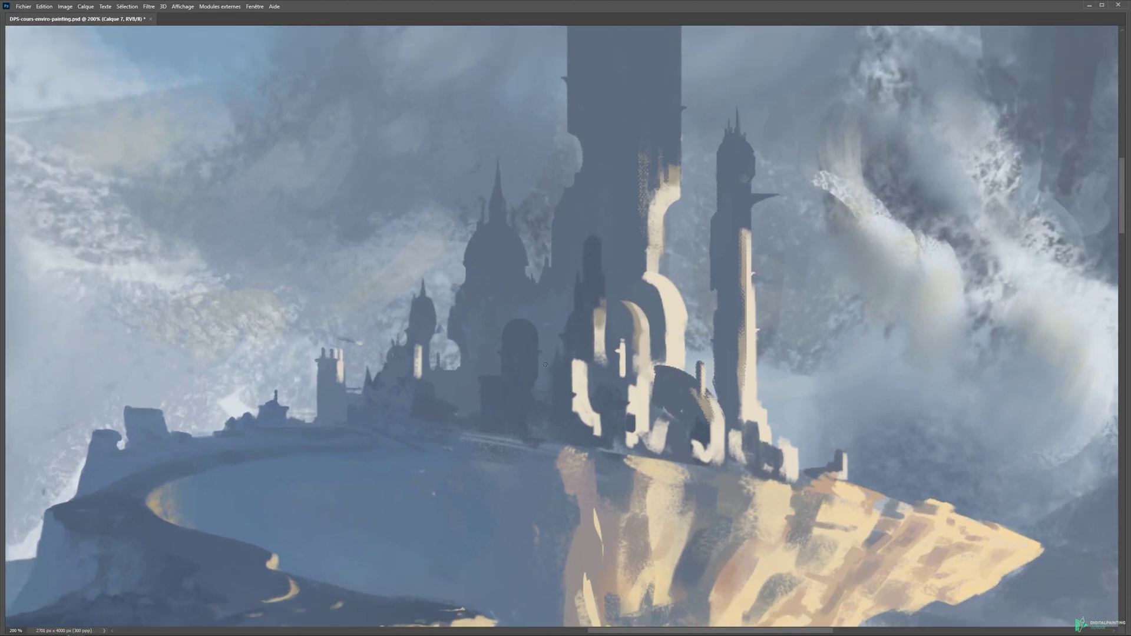
pyautogui.moveTo(689, 382); pyautogui.dragTo(663, 355)
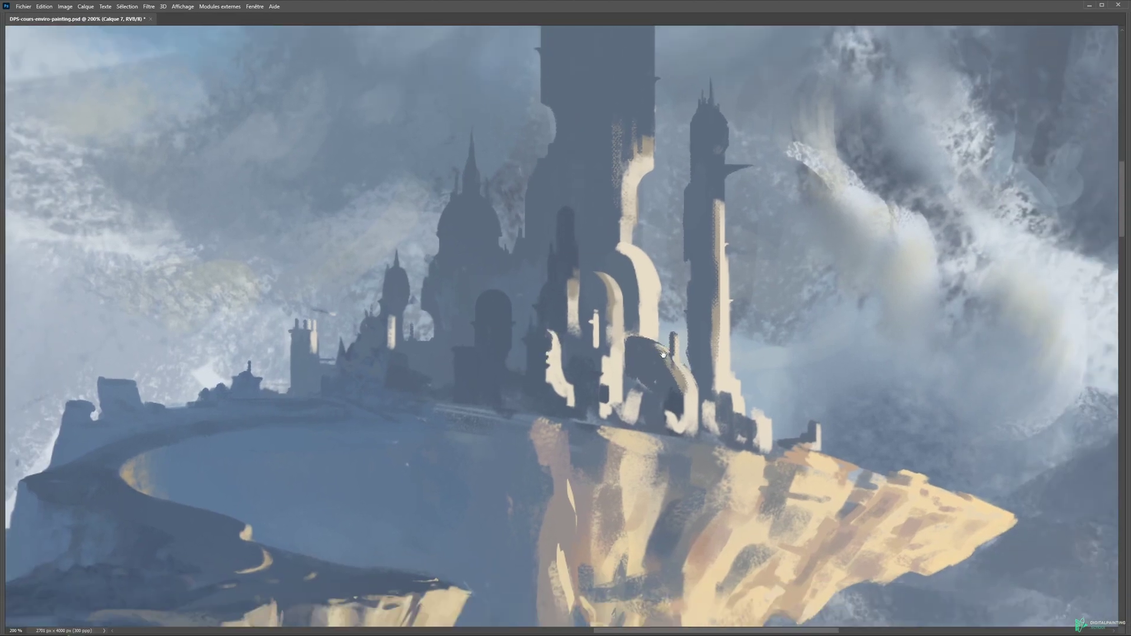
pyautogui.scroll(-5, 669, 360)
pyautogui.scroll(4, 669, 360)
pyautogui.moveTo(655, 395); pyautogui.dragTo(661, 415)
pyautogui.moveTo(675, 392)
pyautogui.mouseDown()
pyautogui.moveTo(676, 430)
pyautogui.moveTo(646, 431)
pyautogui.moveTo(689, 343)
pyautogui.mouseUp()
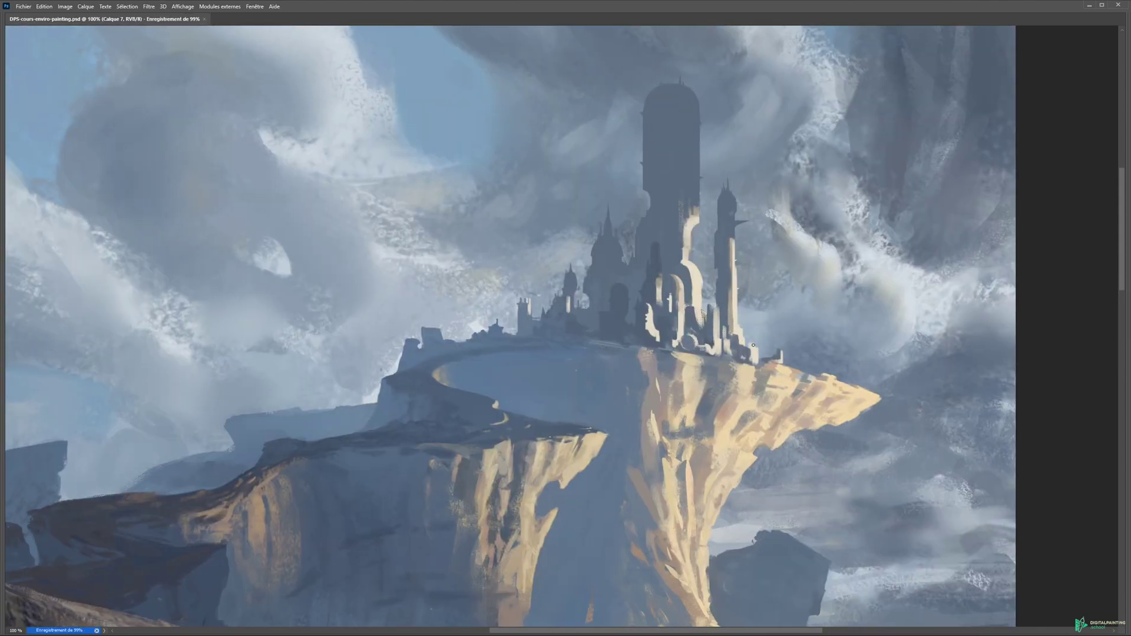
# Step: Save the document and brush sampled blue shadow strokes down the cliff face beneath the city
pyautogui.hotkey('ctrl', 's')
pyautogui.moveTo(633, 282); pyautogui.dragTo(629, 270)
pyautogui.keyDown('alt'); pyautogui.click(621, 281); pyautogui.keyUp('alt')
pyautogui.keyDown('alt'); pyautogui.click(596, 330); pyautogui.keyUp('alt')
pyautogui.keyDown('alt'); pyautogui.click(584, 311); pyautogui.keyUp('alt')
pyautogui.keyDown('alt'); pyautogui.click(551, 353); pyautogui.keyUp('alt')
pyautogui.moveTo(583, 321)
pyautogui.mouseDown()
pyautogui.moveTo(589, 341)
pyautogui.moveTo(564, 237)
pyautogui.mouseUp()
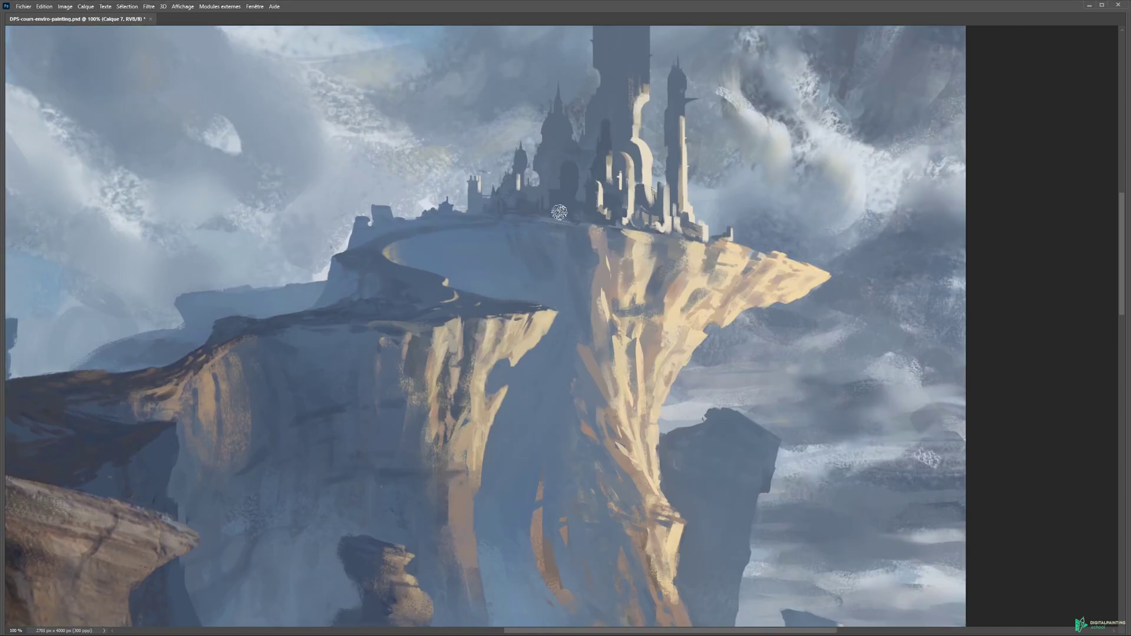
pyautogui.moveTo(611, 192)
pyautogui.mouseDown()
pyautogui.moveTo(603, 252)
pyautogui.moveTo(622, 225)
pyautogui.mouseUp()
# Step: Add ledges, domes and slender columns to the sunlit buildings around the main tower with sampled tones
pyautogui.keyDown('ctrl'); pyautogui.click(614, 203); pyautogui.keyUp('ctrl')
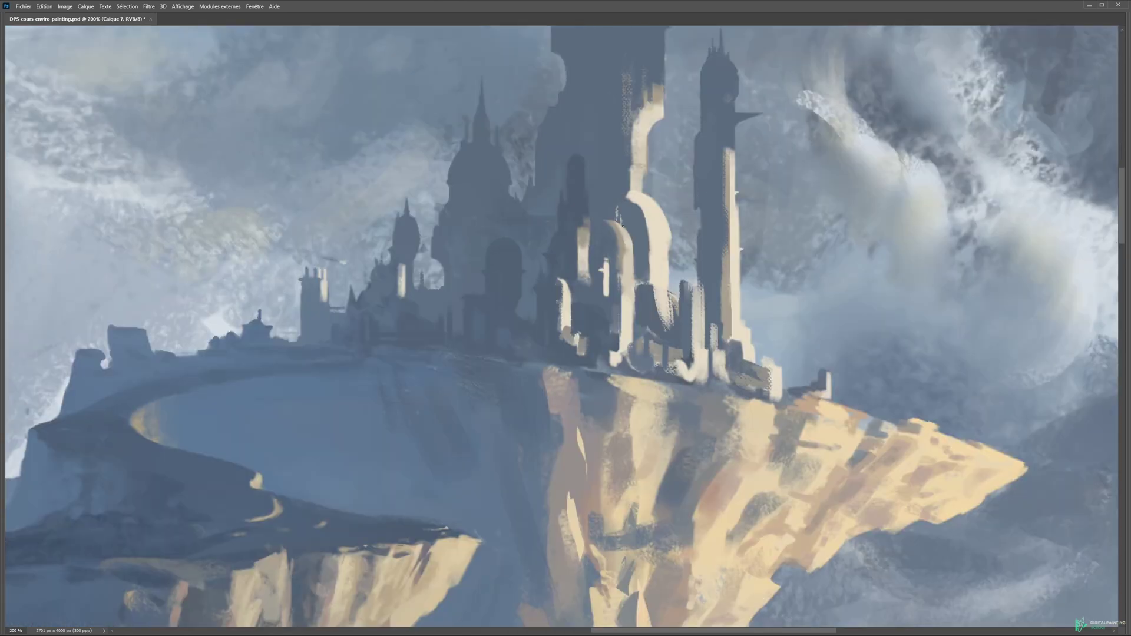
pyautogui.keyDown('alt'); pyautogui.click(586, 234); pyautogui.keyUp('alt')
pyautogui.moveTo(605, 270); pyautogui.dragTo(606, 299)
pyautogui.scroll(-1, 601, 291)
pyautogui.scroll(1, 624, 275)
pyautogui.rightClick(634, 264)
pyautogui.moveTo(632, 256); pyautogui.dragTo(633, 277)
pyautogui.moveTo(605, 210)
pyautogui.mouseDown()
pyautogui.moveTo(643, 253)
pyautogui.moveTo(623, 246)
pyautogui.mouseUp()
pyautogui.moveTo(613, 137)
pyautogui.mouseDown()
pyautogui.moveTo(607, 193)
pyautogui.moveTo(600, 187)
pyautogui.mouseUp()
pyautogui.scroll(1, 624, 185)
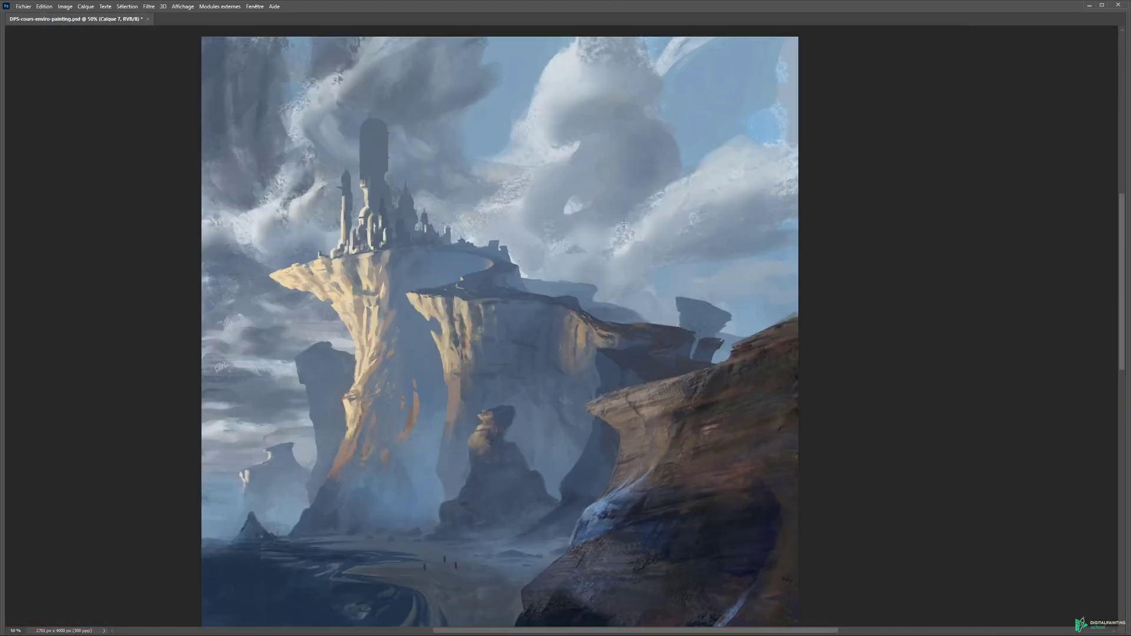
# Step: Refine the small lit buildings along the cliff rim below the slim tower
pyautogui.scroll(3, 330, 216)
pyautogui.moveTo(474, 269)
pyautogui.mouseDown()
pyautogui.moveTo(496, 263)
pyautogui.moveTo(493, 327)
pyautogui.mouseUp()
pyautogui.moveTo(480, 327); pyautogui.dragTo(477, 305)
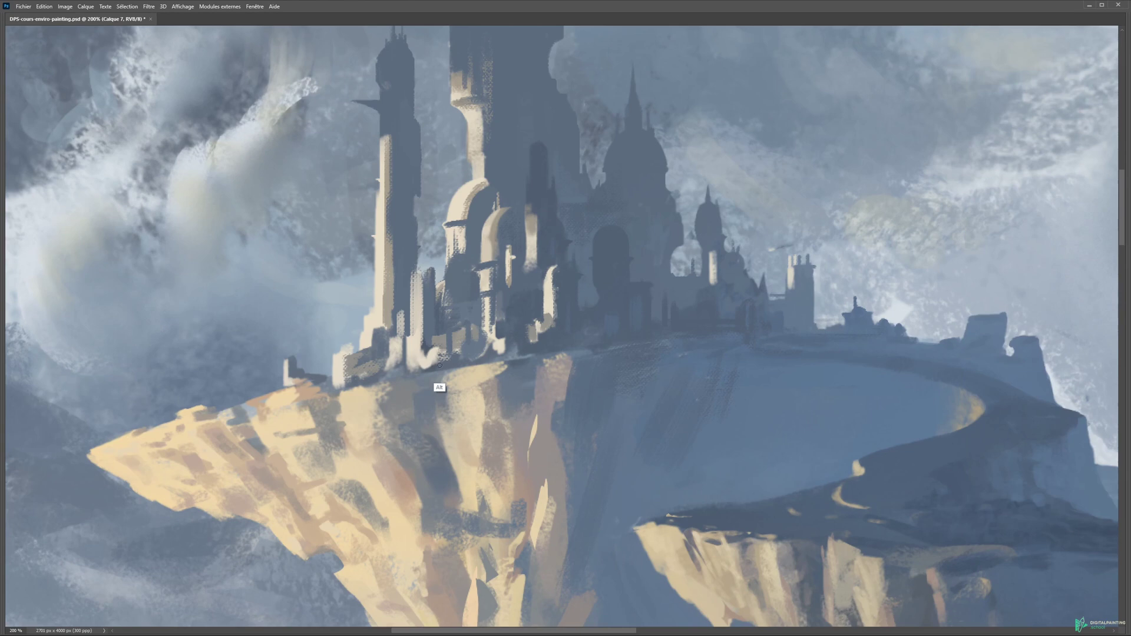
pyautogui.moveTo(439, 348); pyautogui.dragTo(420, 367)
pyautogui.moveTo(406, 344)
pyautogui.mouseDown()
pyautogui.moveTo(406, 368)
pyautogui.moveTo(423, 335)
pyautogui.mouseUp()
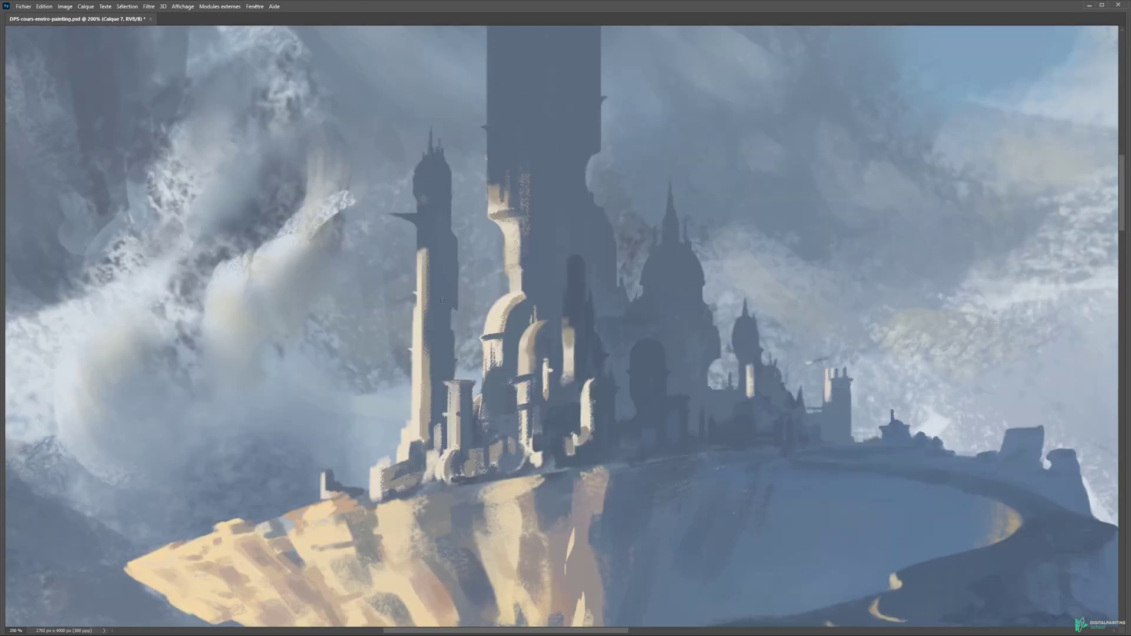
# Step: Copy the side spur onto the slim tower's lower shaft and paint stepped lit buildings at its foot
pyautogui.moveTo(369, 207); pyautogui.dragTo(416, 231)
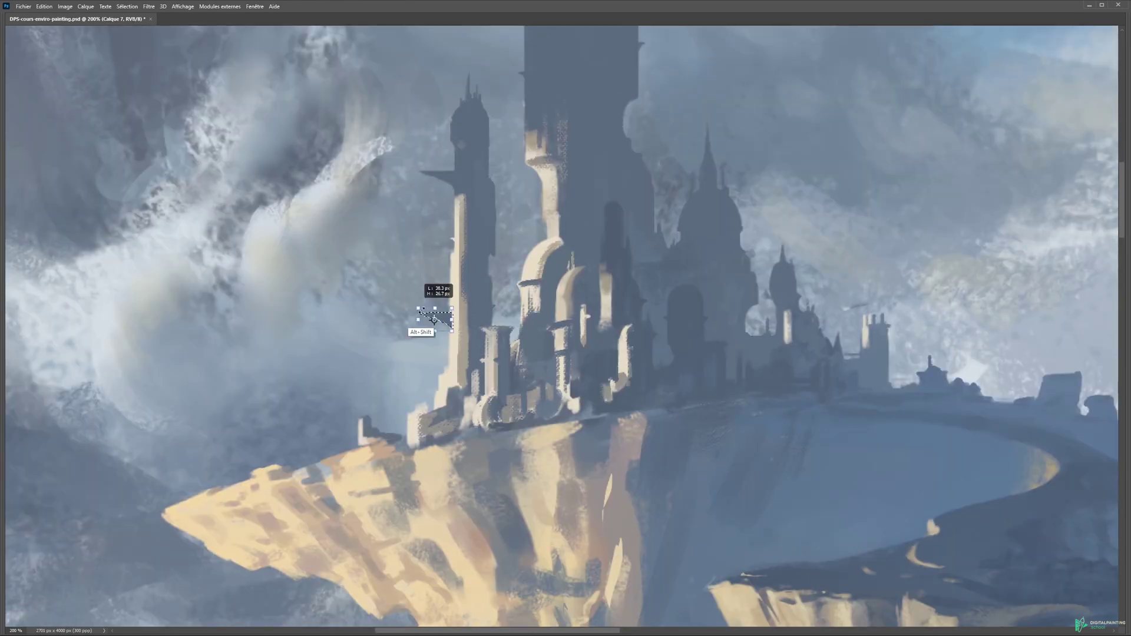
pyautogui.press('Tab')
pyautogui.moveTo(436, 448); pyautogui.dragTo(421, 462)
pyautogui.moveTo(442, 421); pyautogui.dragTo(433, 445)
pyautogui.moveTo(469, 392); pyautogui.dragTo(463, 436)
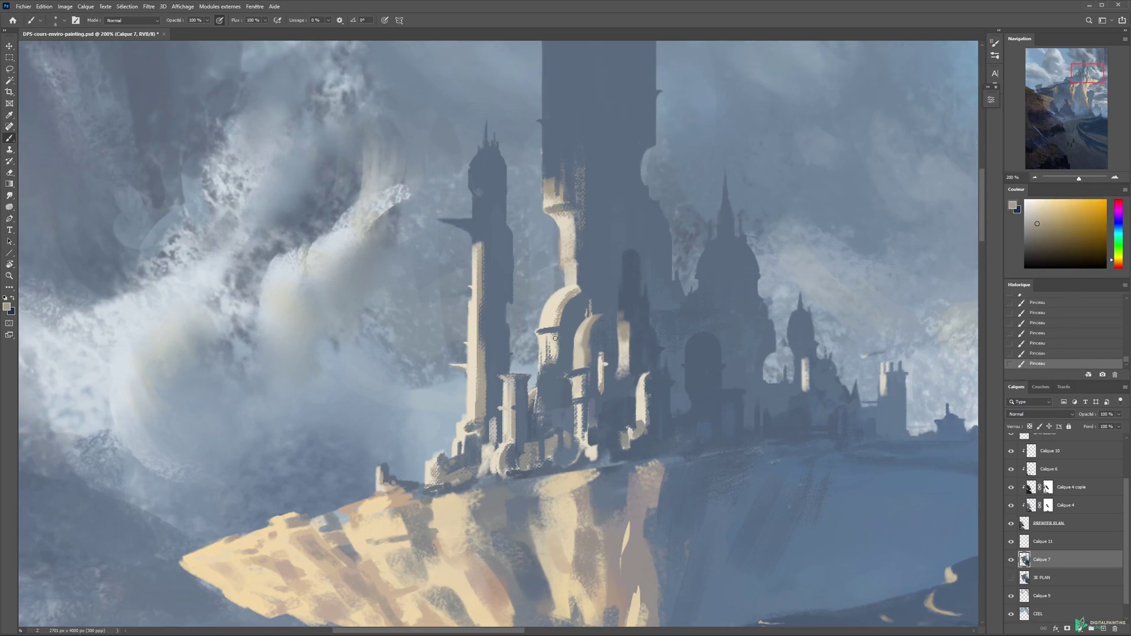
# Step: Choose another brush and refine the city's buildings with repeatedly sampled light and shadow tones
pyautogui.keyDown('ctrl'); pyautogui.click(555, 338); pyautogui.keyUp('ctrl')
pyautogui.moveTo(596, 342)
pyautogui.mouseDown()
pyautogui.moveTo(595, 423)
pyautogui.moveTo(611, 439)
pyautogui.moveTo(622, 360)
pyautogui.moveTo(658, 316)
pyautogui.mouseUp()
pyautogui.rightClick(629, 351)
pyautogui.click(757, 475)
pyautogui.keyDown('alt'); pyautogui.click(624, 432); pyautogui.keyUp('alt')
pyautogui.keyDown('ctrl'); pyautogui.click(624, 432); pyautogui.keyUp('ctrl')
pyautogui.keyDown('alt'); pyautogui.click(640, 443); pyautogui.keyUp('alt')
pyautogui.keyDown('alt'); pyautogui.click(618, 433); pyautogui.keyUp('alt')
pyautogui.keyDown('alt'); pyautogui.click(597, 430); pyautogui.keyUp('alt')
pyautogui.keyDown('alt'); pyautogui.click(612, 422); pyautogui.keyUp('alt')
pyautogui.keyDown('alt'); pyautogui.click(650, 351); pyautogui.keyUp('alt')
pyautogui.keyDown('alt'); pyautogui.click(609, 421); pyautogui.keyUp('alt')
pyautogui.keyDown('alt'); pyautogui.click(608, 432); pyautogui.keyUp('alt')
pyautogui.moveTo(608, 412)
pyautogui.mouseDown()
pyautogui.moveTo(603, 494)
pyautogui.moveTo(610, 439)
pyautogui.moveTo(591, 483)
pyautogui.mouseUp()
pyautogui.keyDown('alt'); pyautogui.click(612, 447); pyautogui.keyUp('alt')
pyautogui.keyDown('alt'); pyautogui.click(606, 428); pyautogui.keyUp('alt')
pyautogui.keyDown('alt'); pyautogui.click(602, 436); pyautogui.keyUp('alt')
pyautogui.keyDown('alt'); pyautogui.click(589, 457); pyautogui.keyUp('alt')
pyautogui.keyDown('alt'); pyautogui.click(619, 431); pyautogui.keyUp('alt')
pyautogui.keyDown('alt'); pyautogui.click(633, 221); pyautogui.keyUp('alt')
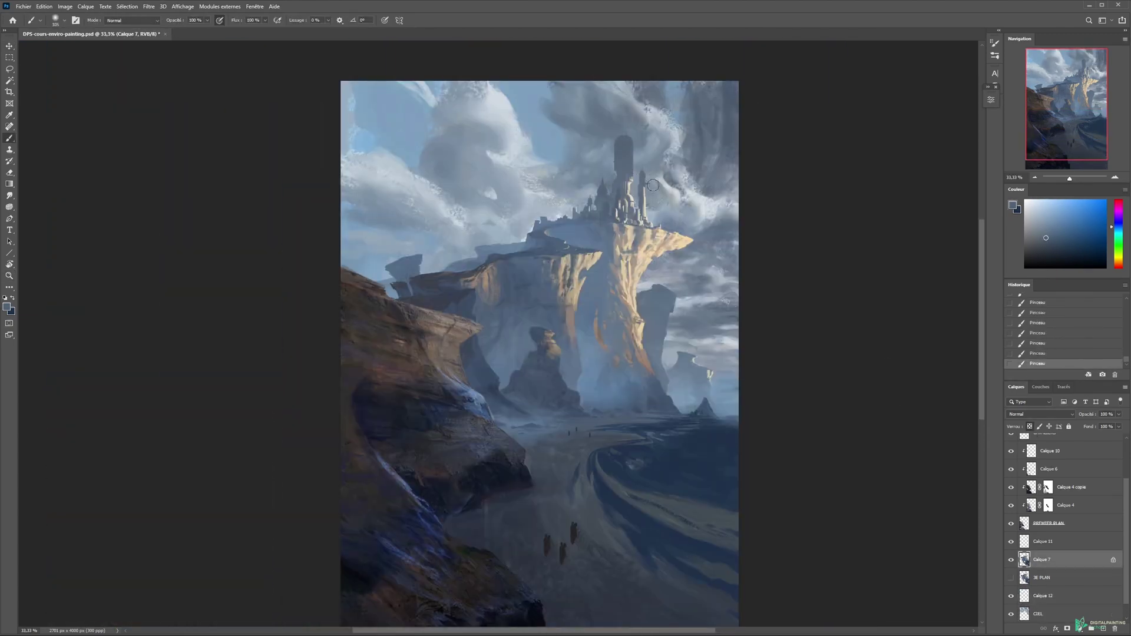
# Step: Sample sky tones and brush soft haze behind the city on the Calque 12 layer
pyautogui.keyDown('alt'); pyautogui.click(595, 152); pyautogui.keyUp('alt')
pyautogui.hotkey('alt', '[')
pyautogui.keyDown('alt'); pyautogui.click(649, 161); pyautogui.keyUp('alt')
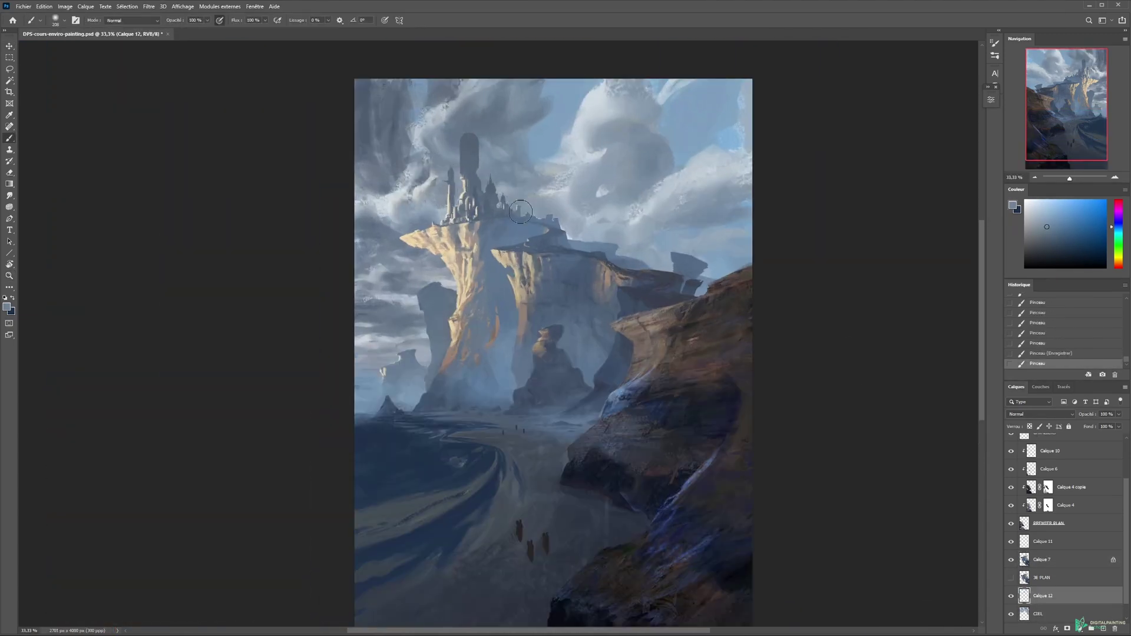
pyautogui.keyDown('alt'); pyautogui.rightClick(588, 232); pyautogui.keyUp('alt')
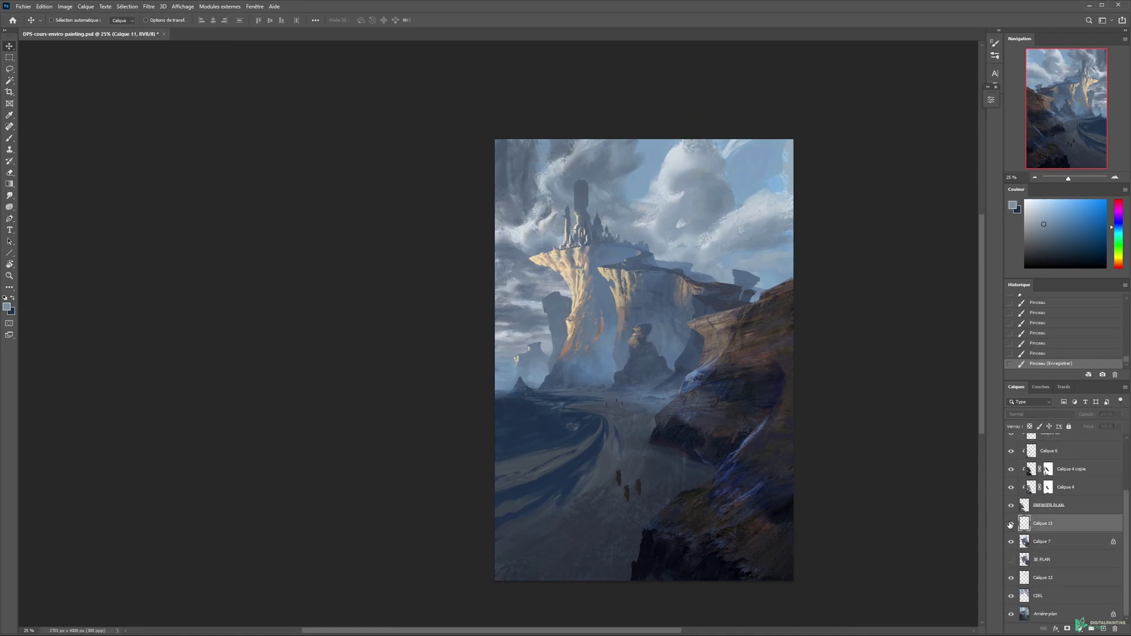
# Step: Create the city's mirrored lake reflection in a masked REFLET group with a clipped Curves adjustment
pyautogui.click(126, 6)
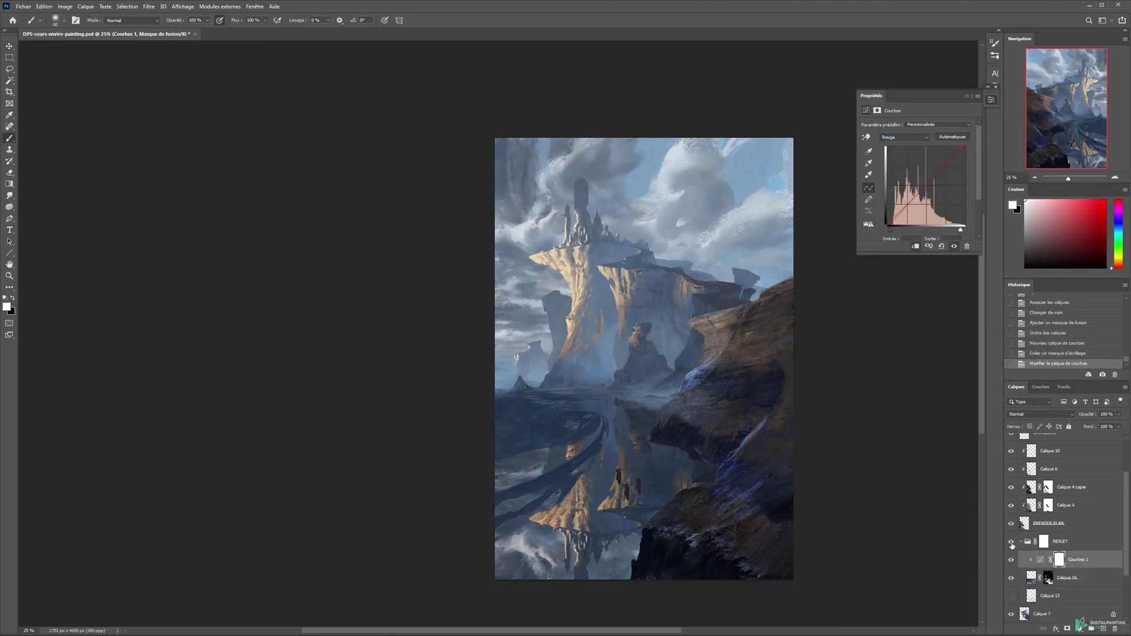
pyautogui.rightClick(700, 479)
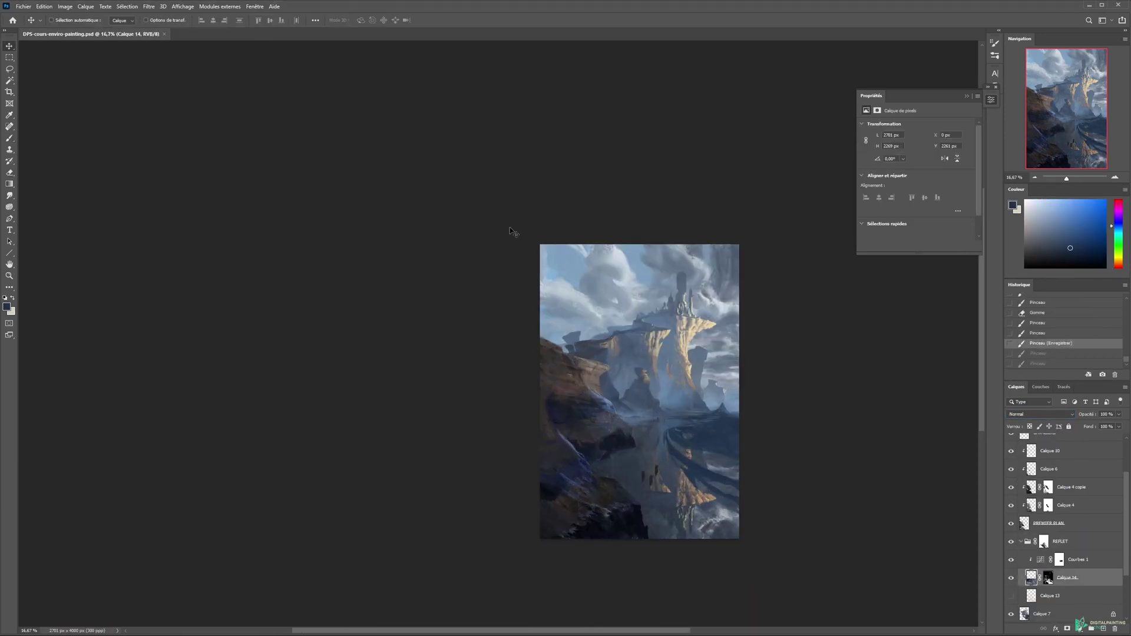
# Step: Apply a Gaussian blur to the mirrored reflection on the Calque 14 layer
pyautogui.click(149, 6)
pyautogui.moveTo(252, 152)
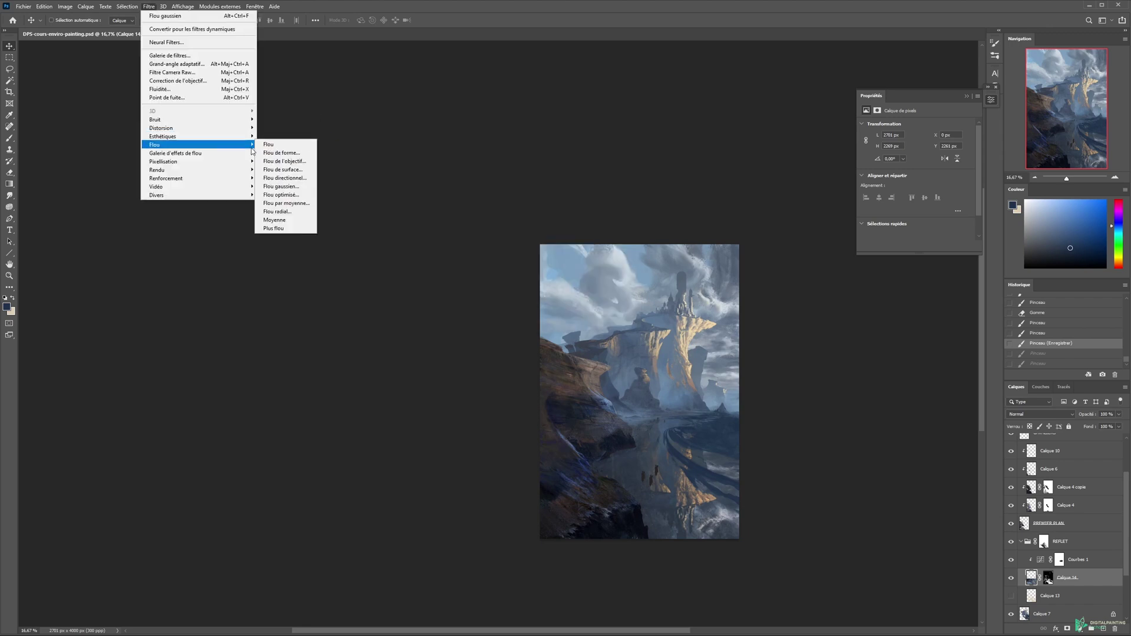
pyautogui.click(281, 186)
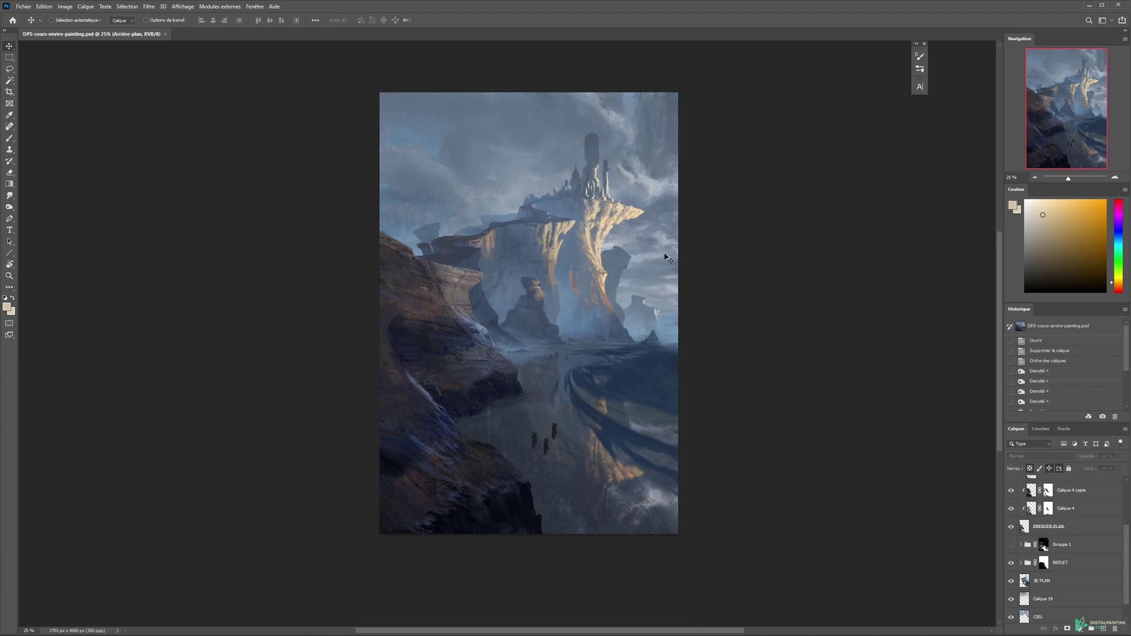
# Step: Hide and show the Calque 19 layer to compare the sky with and without the muted clouds
pyautogui.click(551, 130)
pyautogui.scroll(-1, 1055, 543)
pyautogui.click(1010, 578)
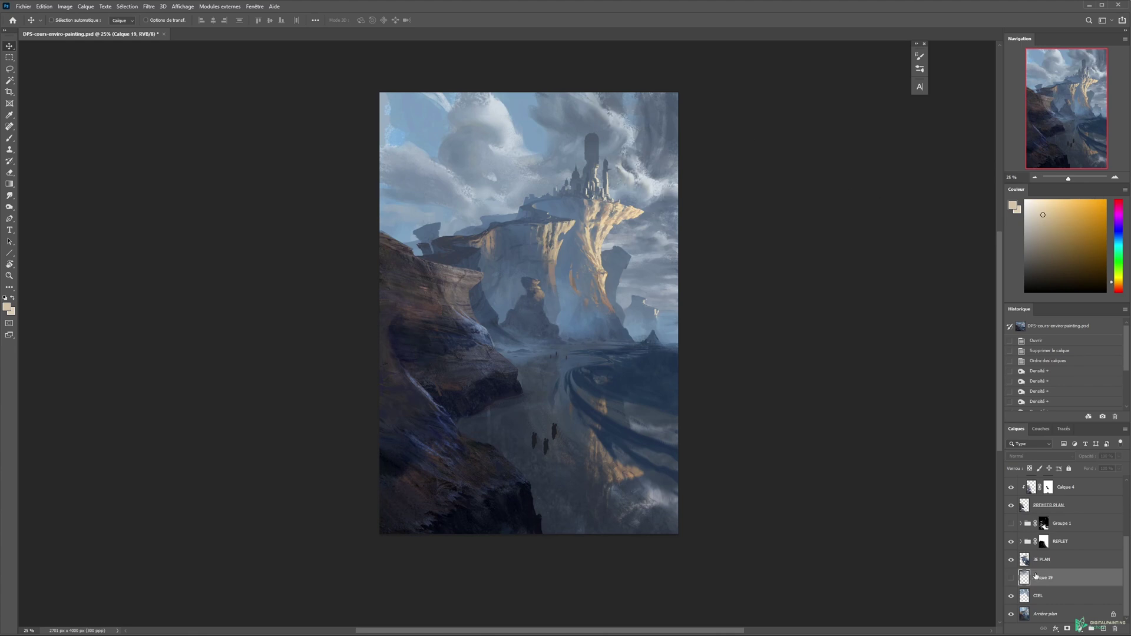
pyautogui.click(1011, 578)
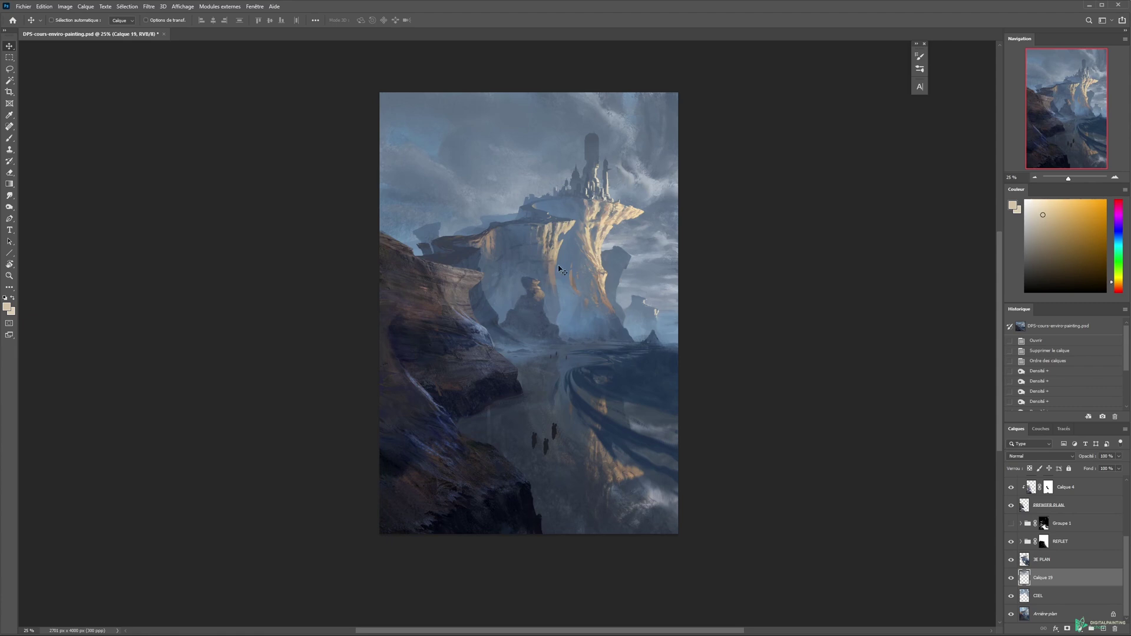
# Step: Examine the city, the sunlit cliffs and the lake shore at closer range
pyautogui.press('z')
pyautogui.click(562, 270)
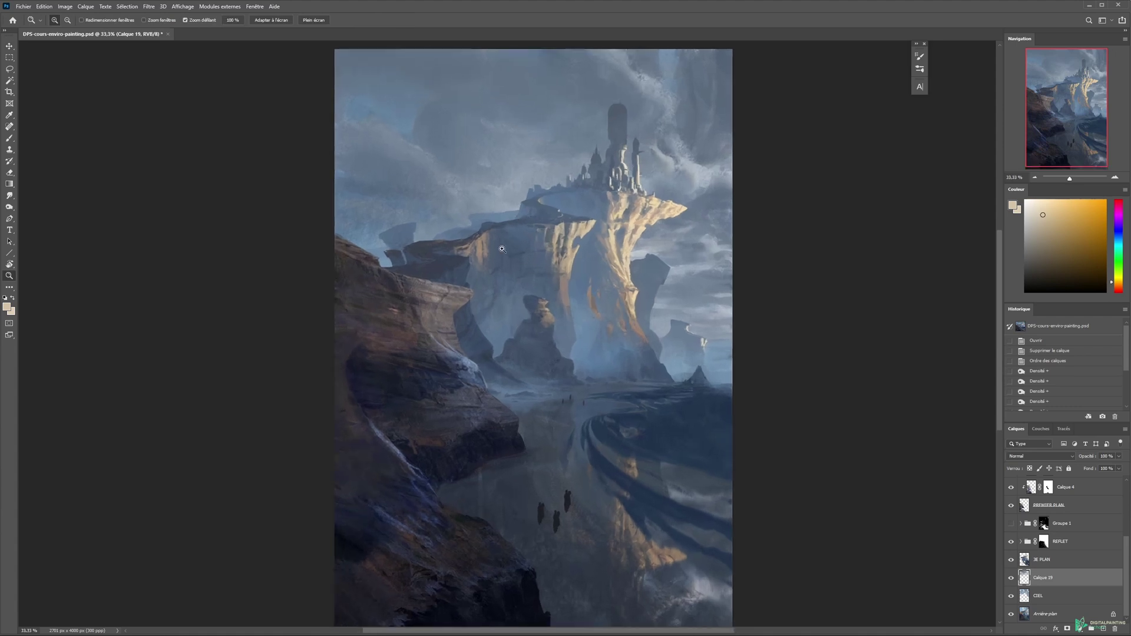
pyautogui.click(501, 249)
pyautogui.press('v')
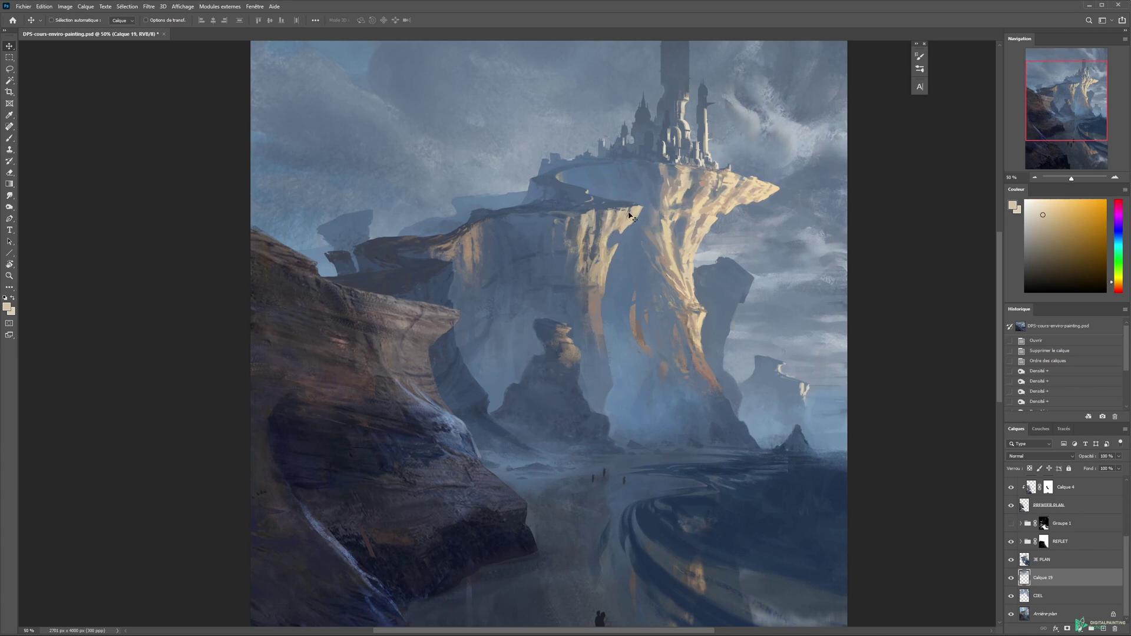
pyautogui.moveTo(758, 490); pyautogui.dragTo(743, 441)
pyautogui.keyDown('alt'); pyautogui.click(719, 382); pyautogui.keyUp('alt')
pyautogui.moveTo(755, 397); pyautogui.dragTo(662, 308)
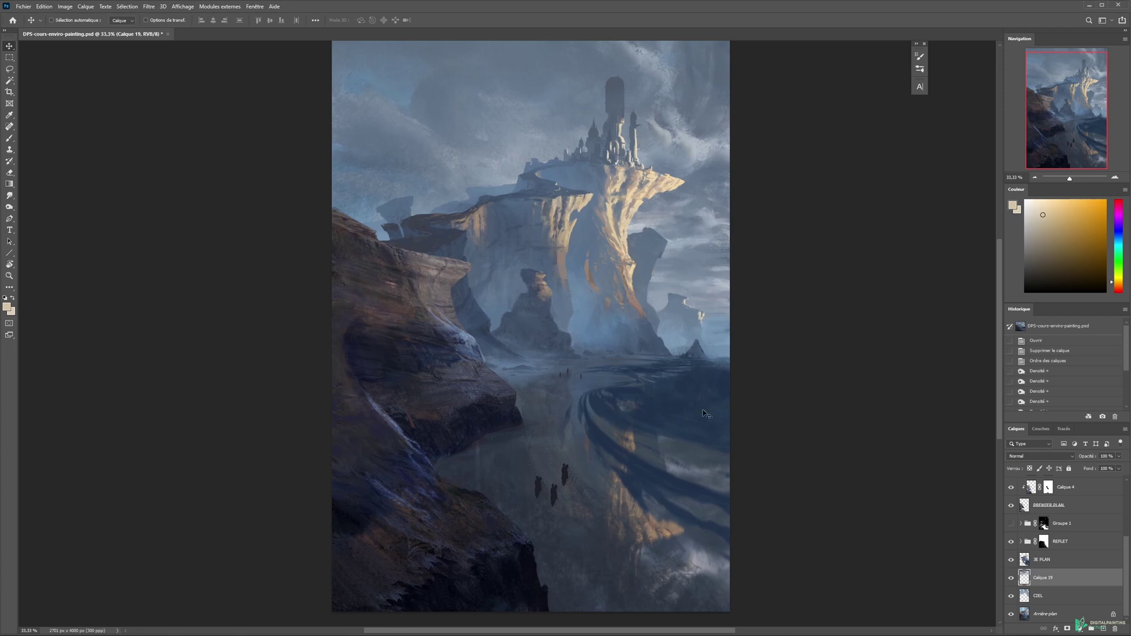
# Step: Toggle the visibility of Groupe 1 and the REFLET group to compare the lake with and without ripples and reflection
pyautogui.click(1011, 523)
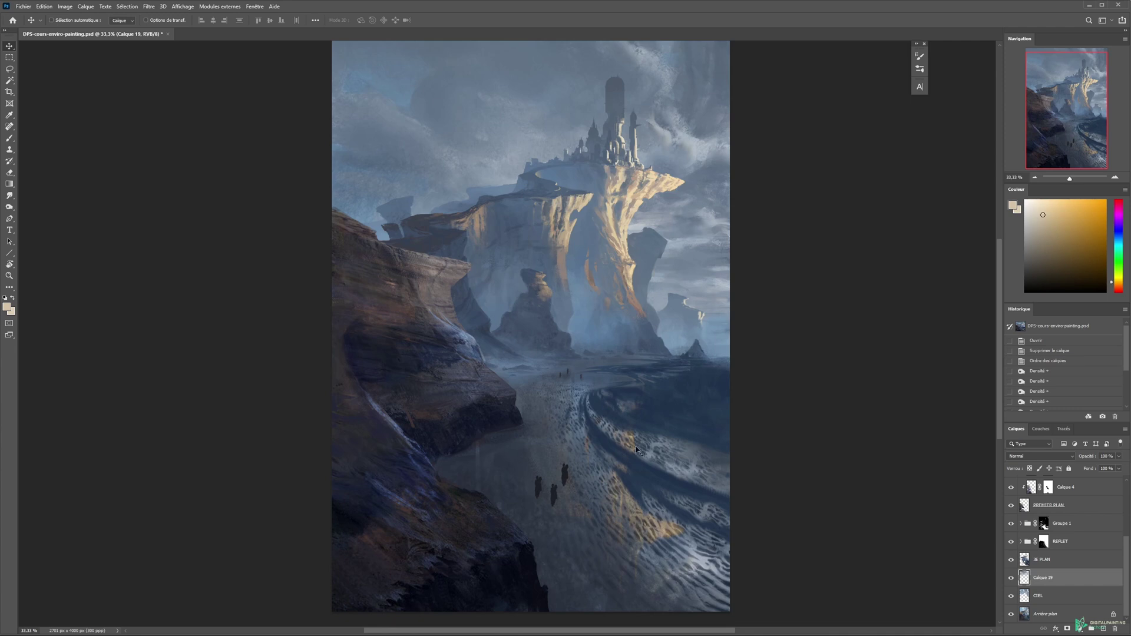
pyautogui.click(1011, 525)
pyautogui.click(1011, 524)
pyautogui.click(1011, 523)
pyautogui.click(1011, 541)
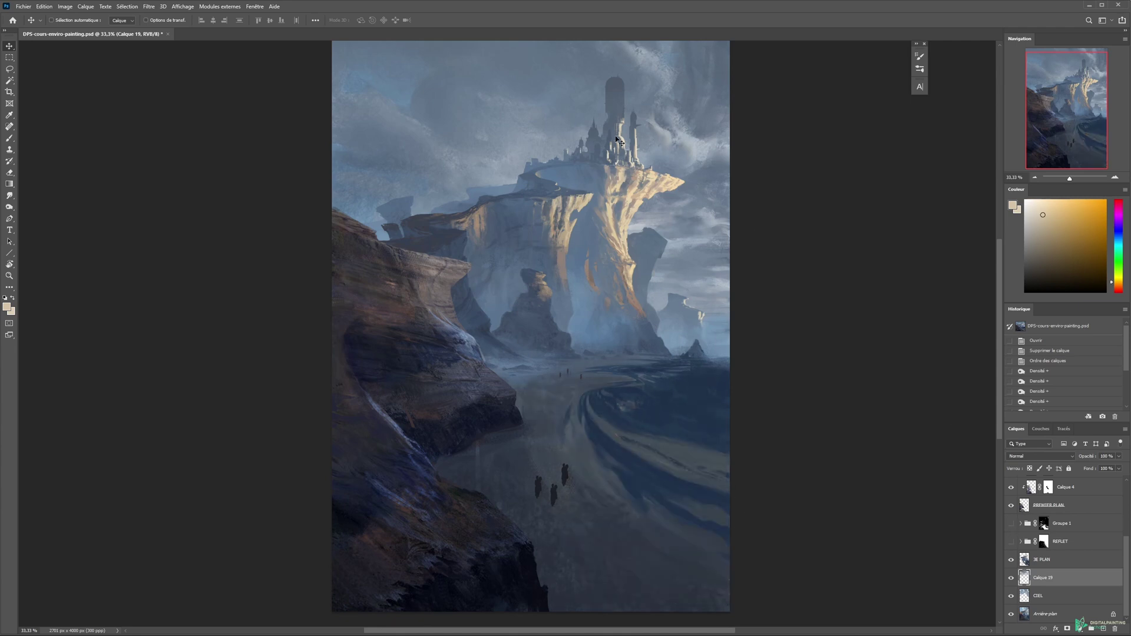
pyautogui.click(1011, 542)
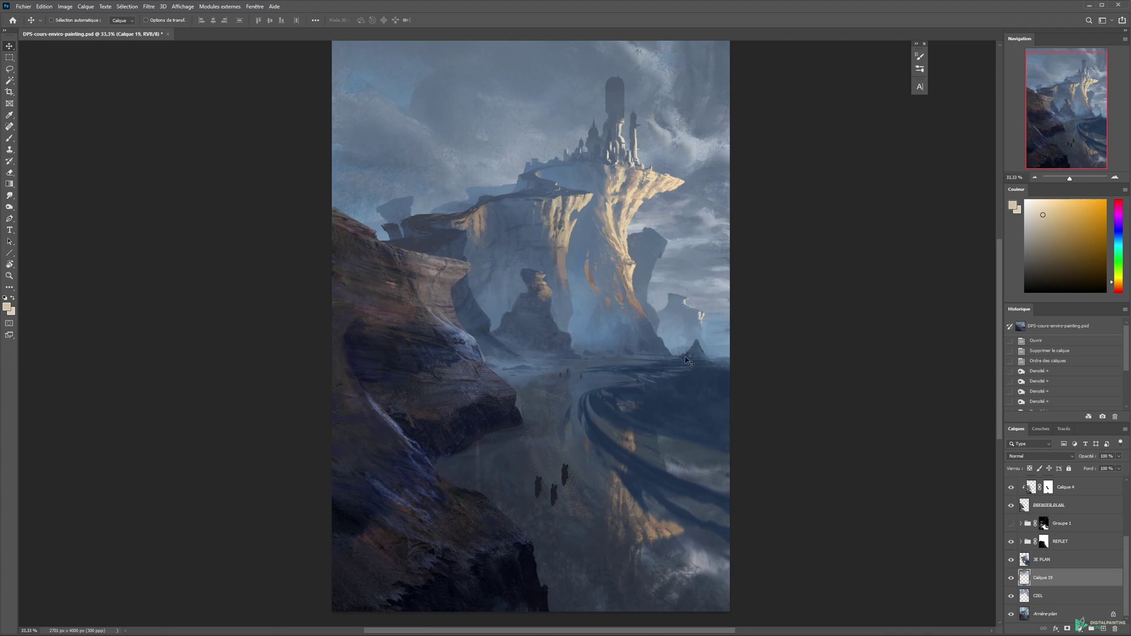
pyautogui.hotkey('ctrl', '-')
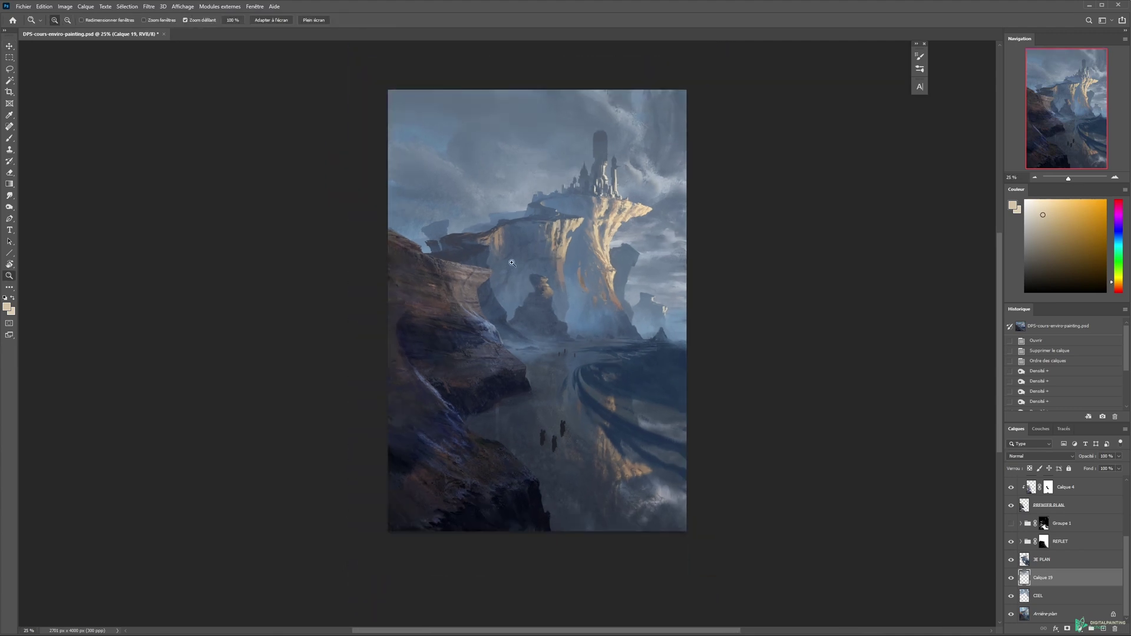